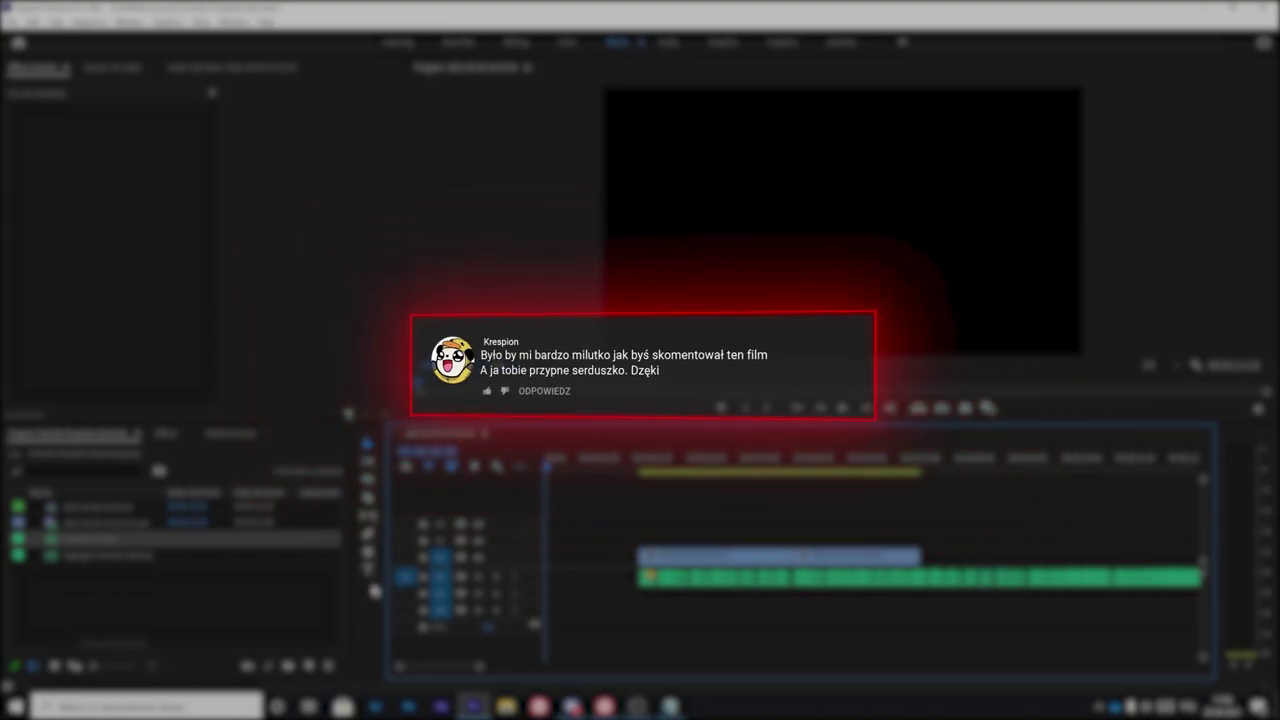
# Step: Add a text box reading KRESPION near the centre of the frame and apply the turbulent distortion effect to it
pyautogui.moveTo(686, 214); pyautogui.dragTo(994, 298)
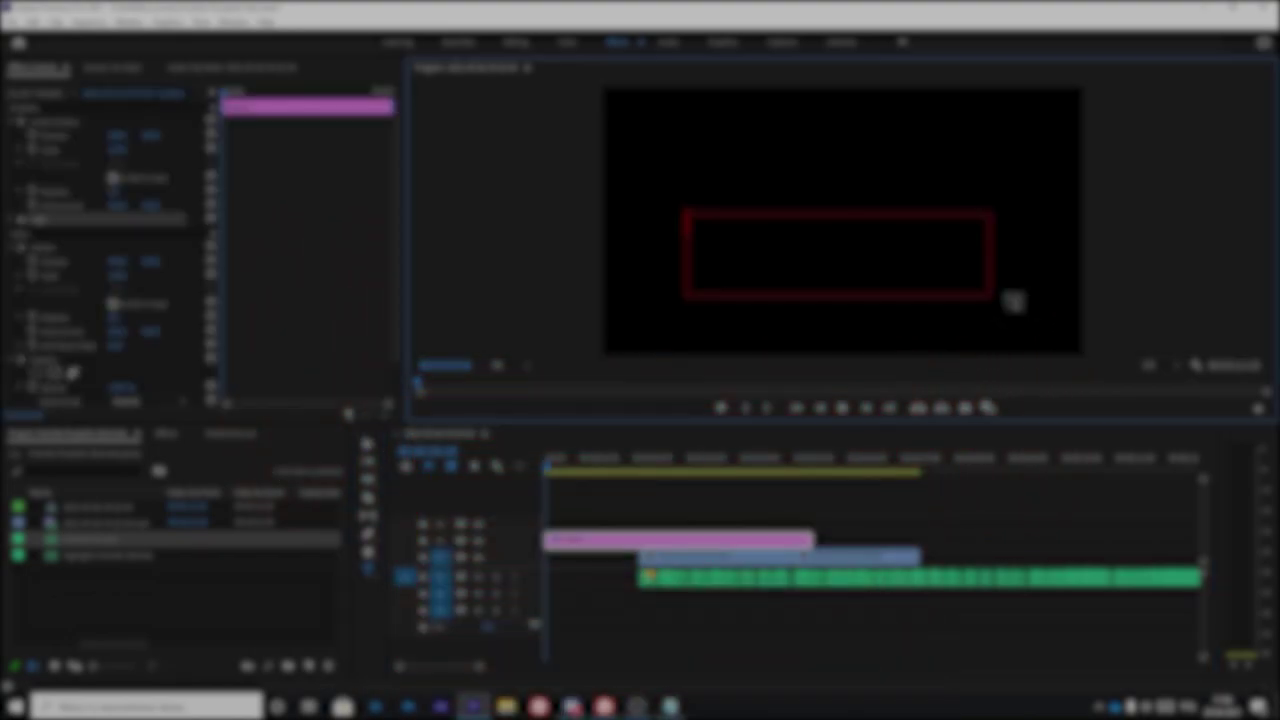
pyautogui.write('KRESPION')
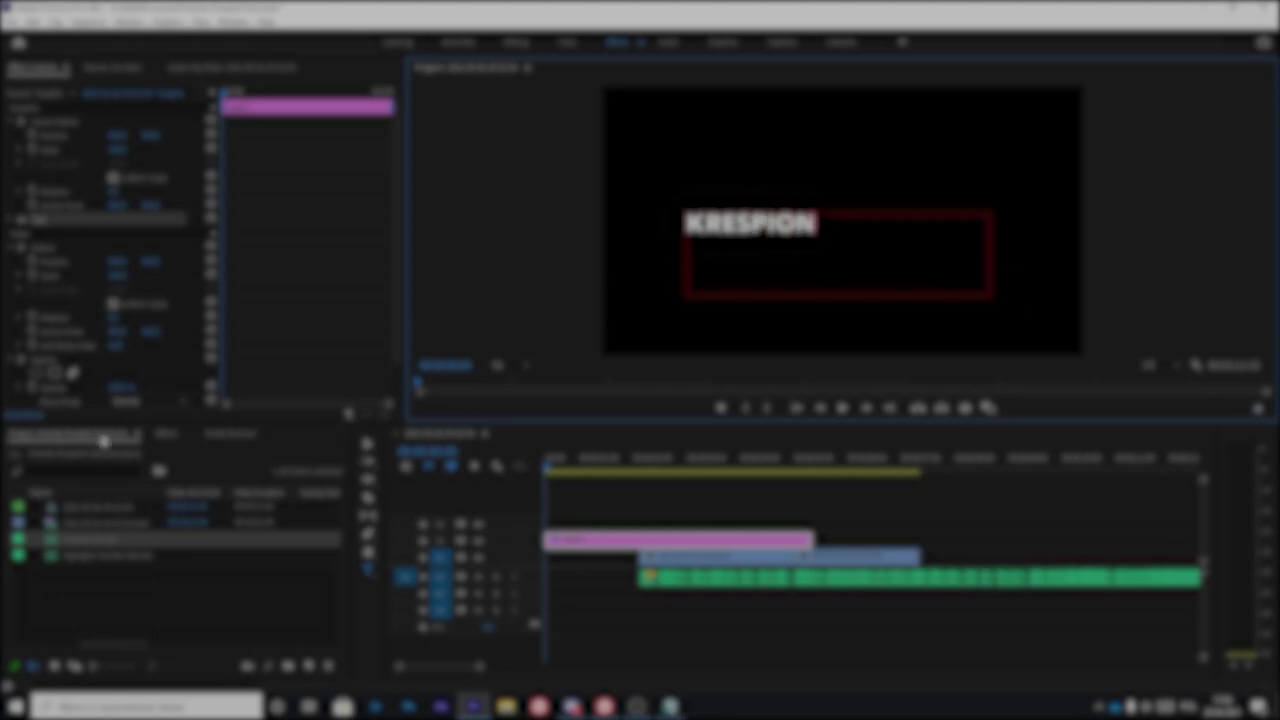
pyautogui.click(176, 436)
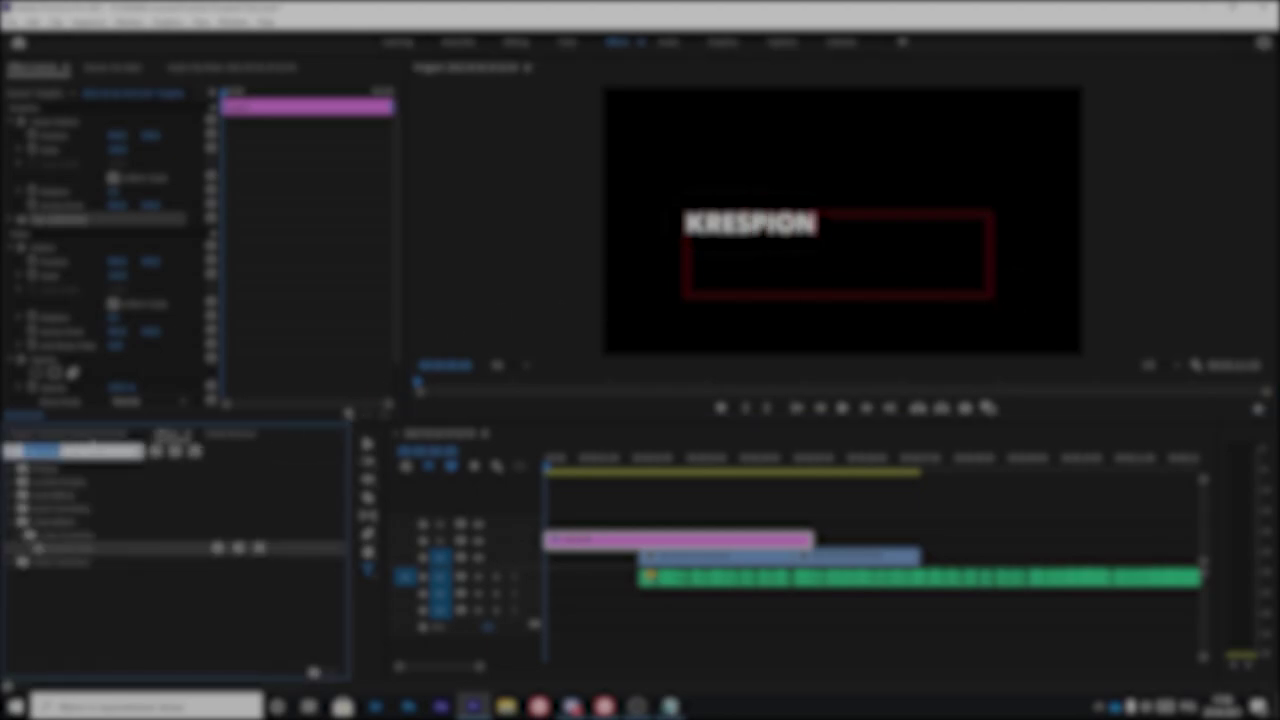
pyautogui.write('turbu')
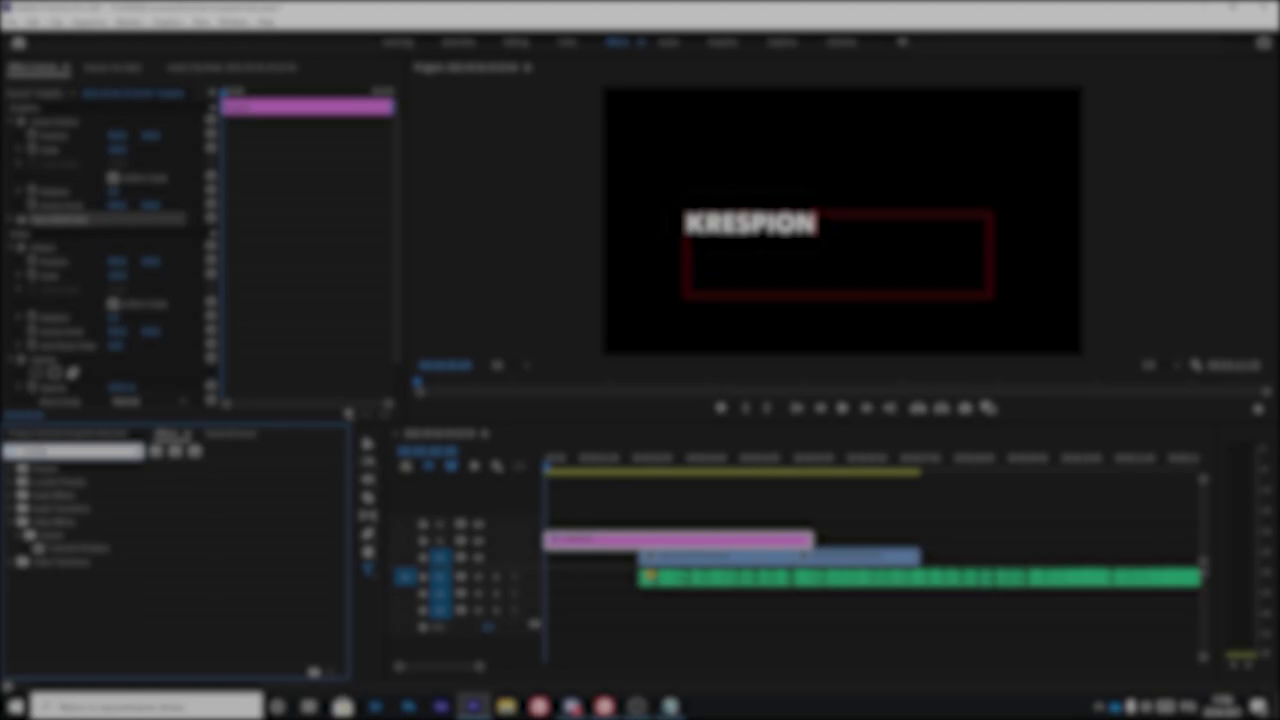
pyautogui.moveTo(82, 549); pyautogui.dragTo(722, 537)
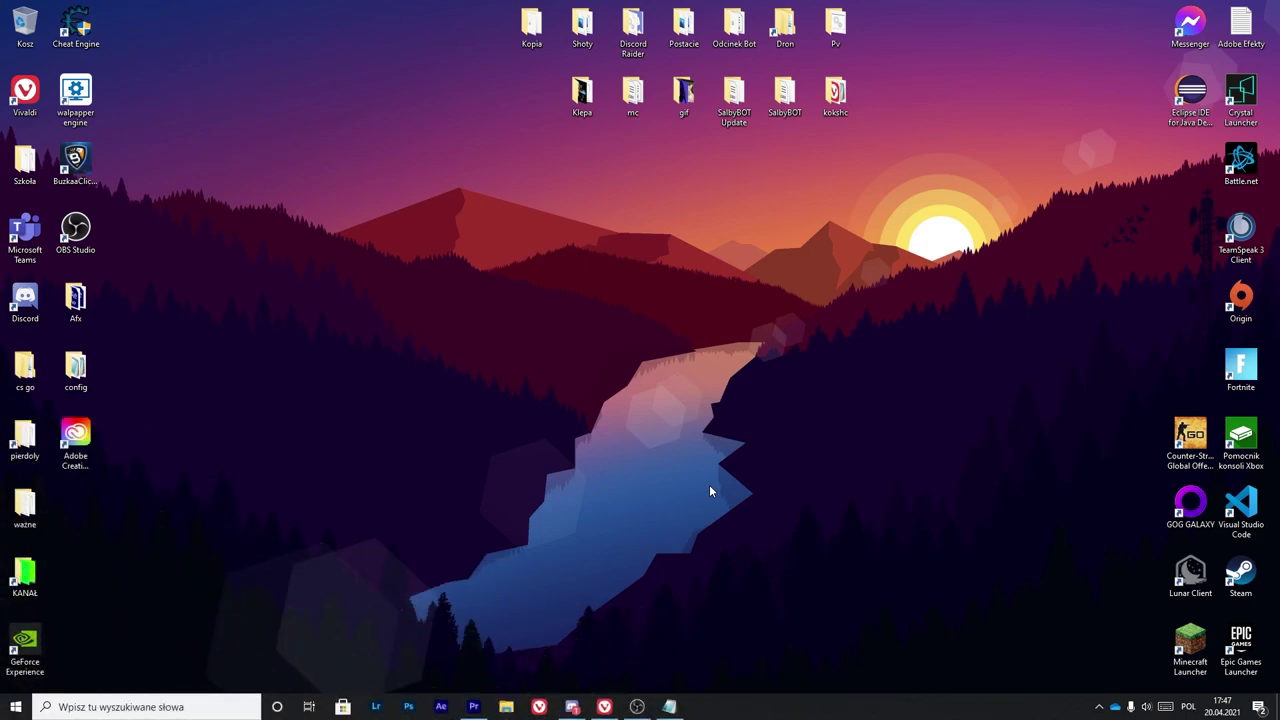
# Step: Switch to Premiere Pro and place the highlights Fortnite Odcinek audio on track A1 after the gameplay clip
pyautogui.click(473, 705)
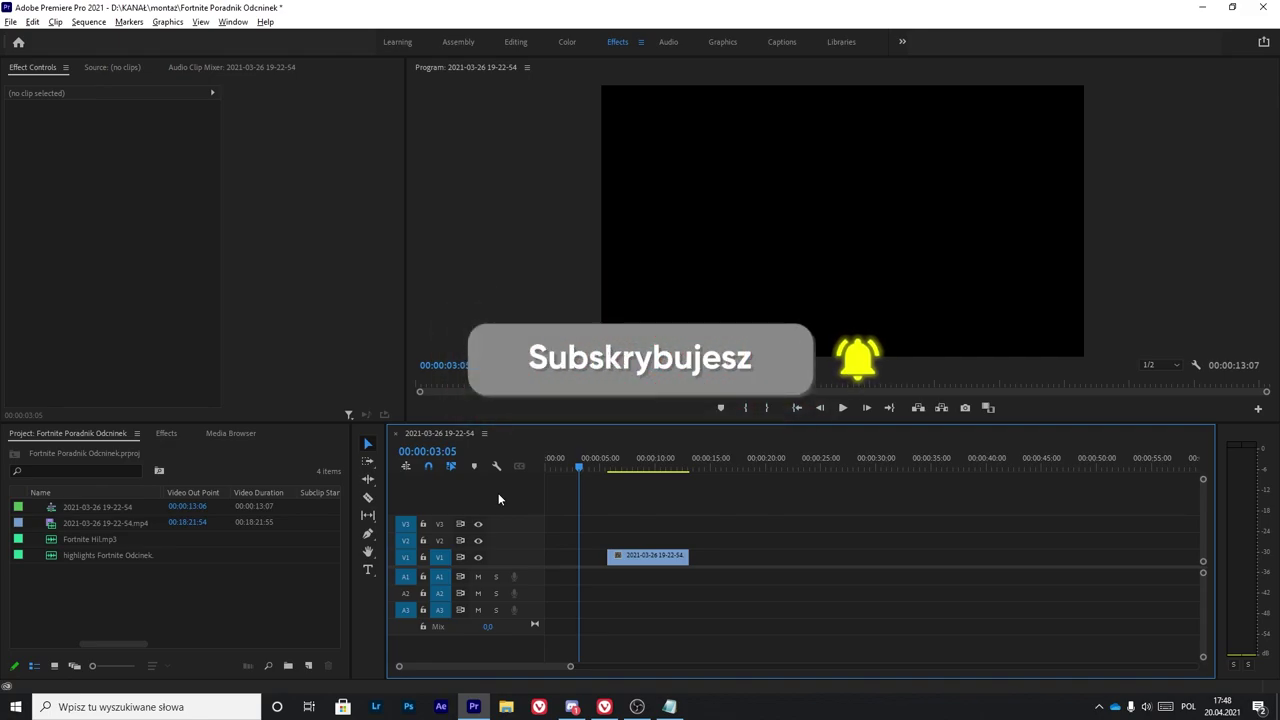
pyautogui.moveTo(83, 552); pyautogui.dragTo(737, 594)
pyautogui.scroll(4, 737, 594)
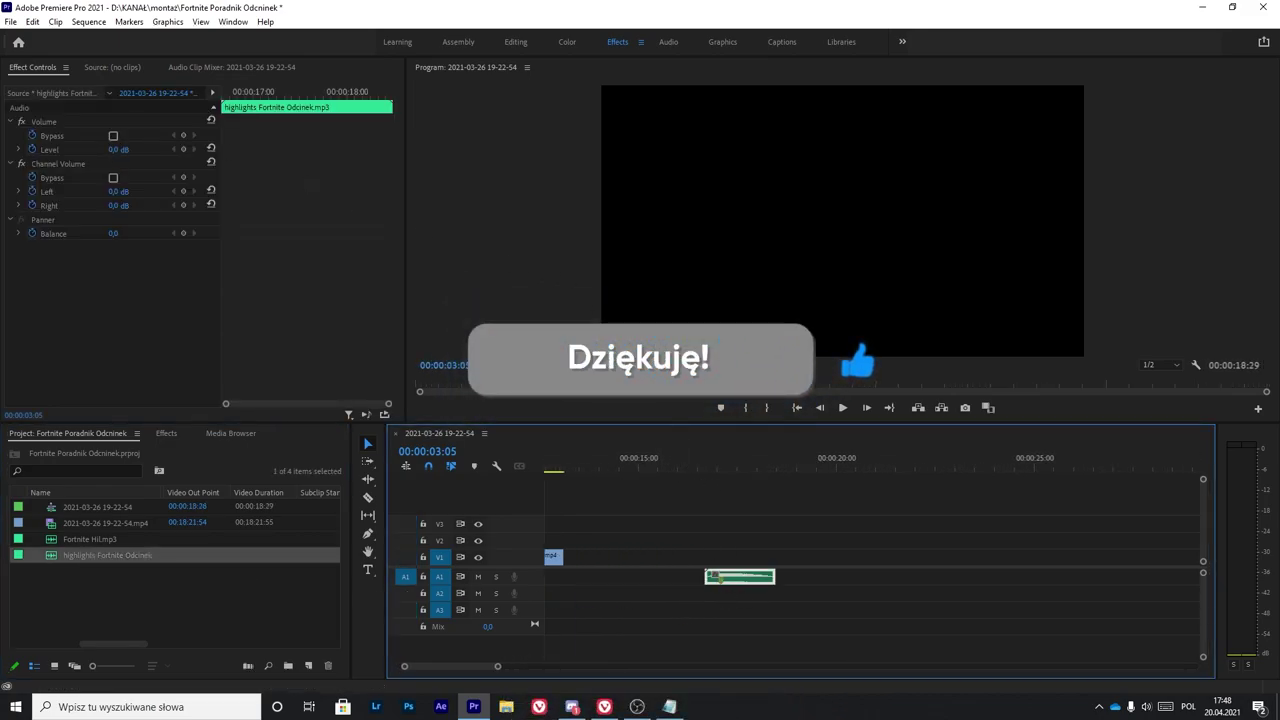
# Step: Set the highlights audio clip's volume level to -10 dB, play it, and adjust the level to -9.4 dB
pyautogui.click(118, 149)
pyautogui.write('-10')
pyautogui.press('Return')
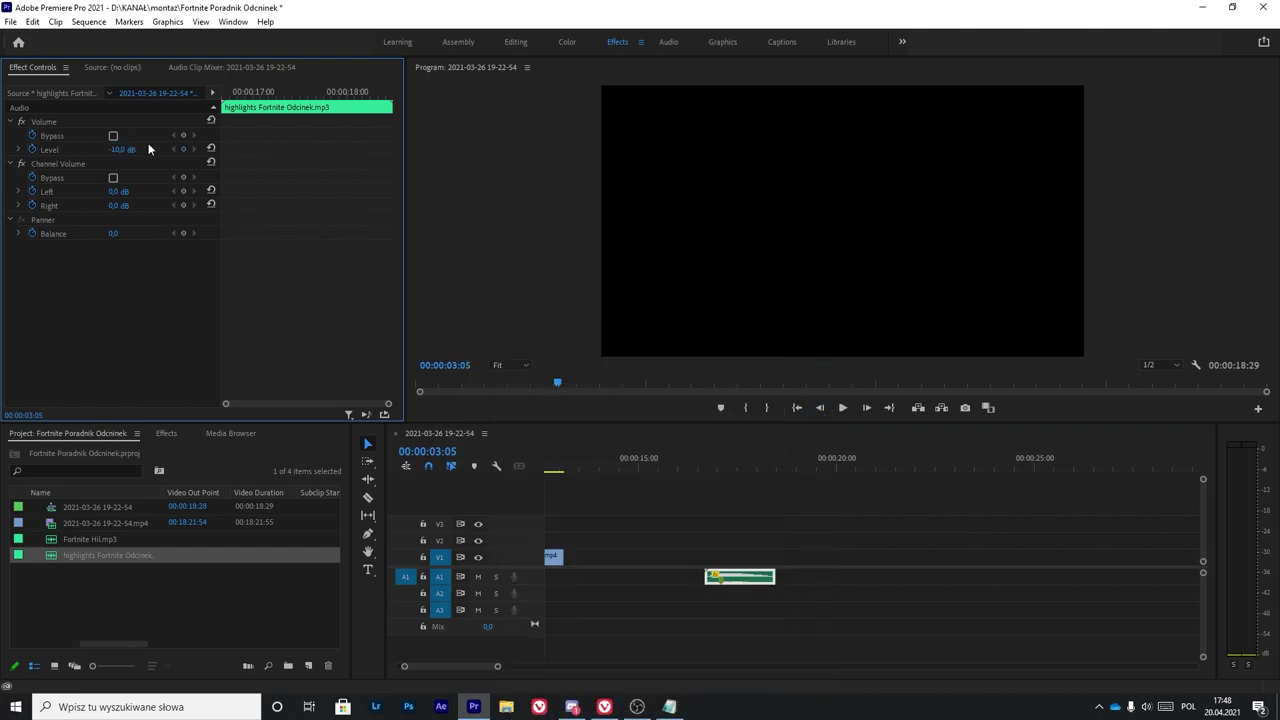
pyautogui.click(700, 461)
pyautogui.press('space')
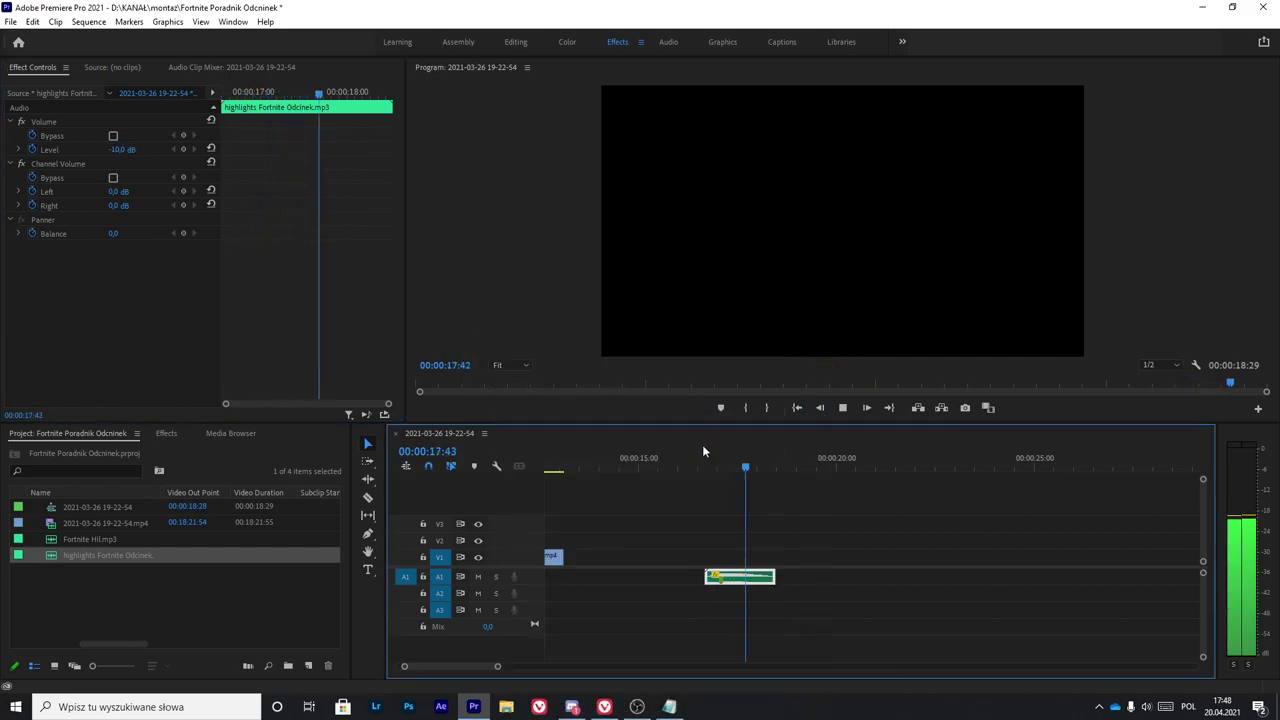
pyautogui.press('space')
pyautogui.moveTo(125, 150); pyautogui.dragTo(131, 150)
pyautogui.press('space')
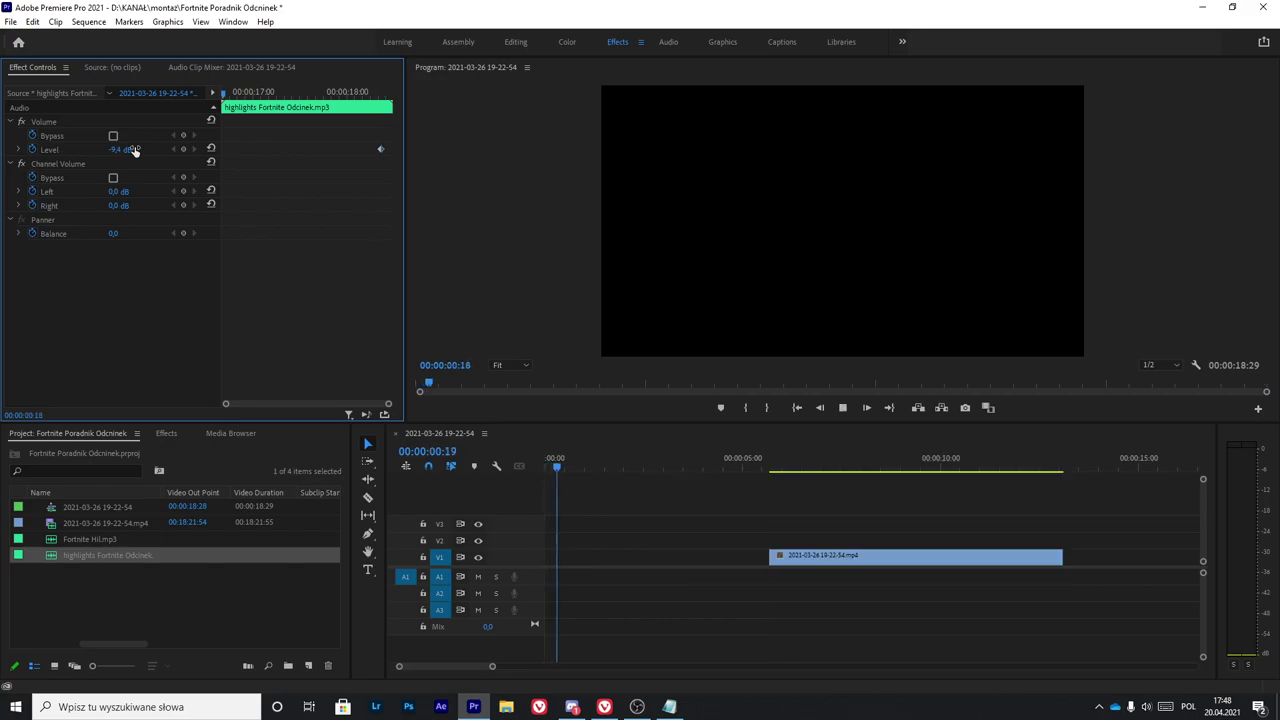
pyautogui.press('space')
# Step: Reset the highlights clip's volume level to 0 dB, turn off its level keyframing and play the clip
pyautogui.scroll(-5, 800, 532)
pyautogui.click(689, 463)
pyautogui.click(120, 150)
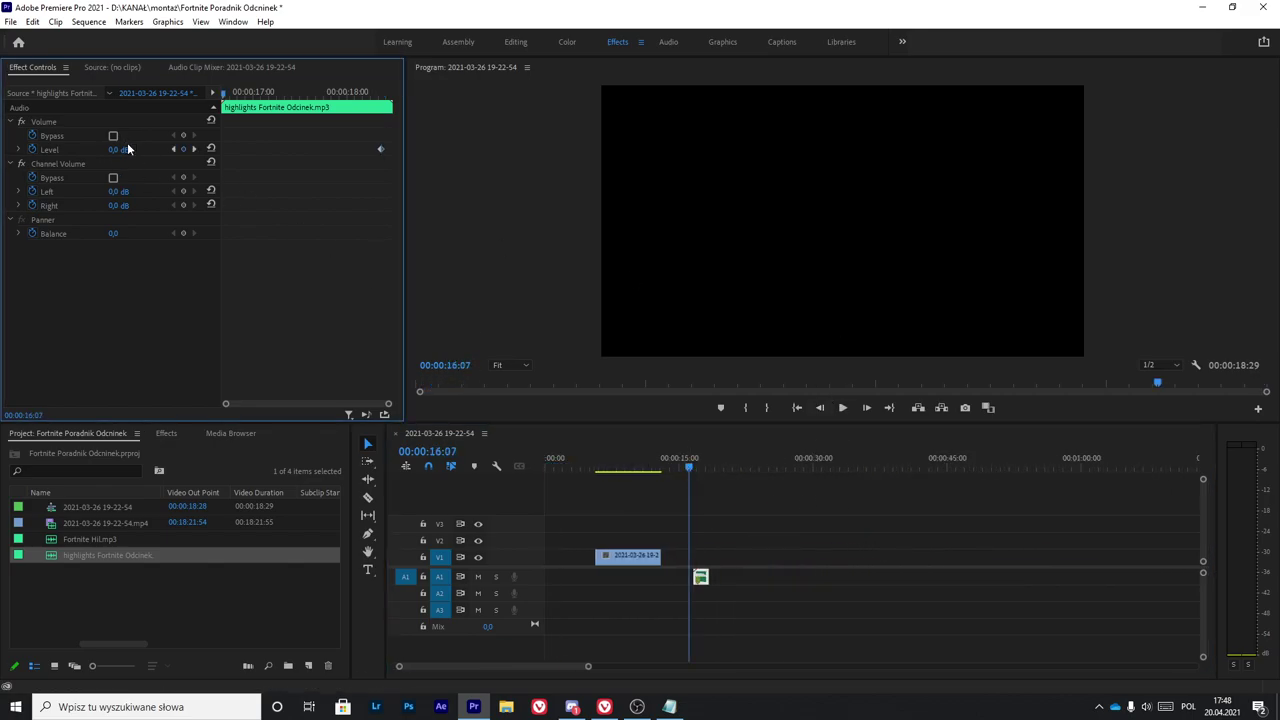
pyautogui.click(32, 149)
pyautogui.press('Return')
pyautogui.press('space')
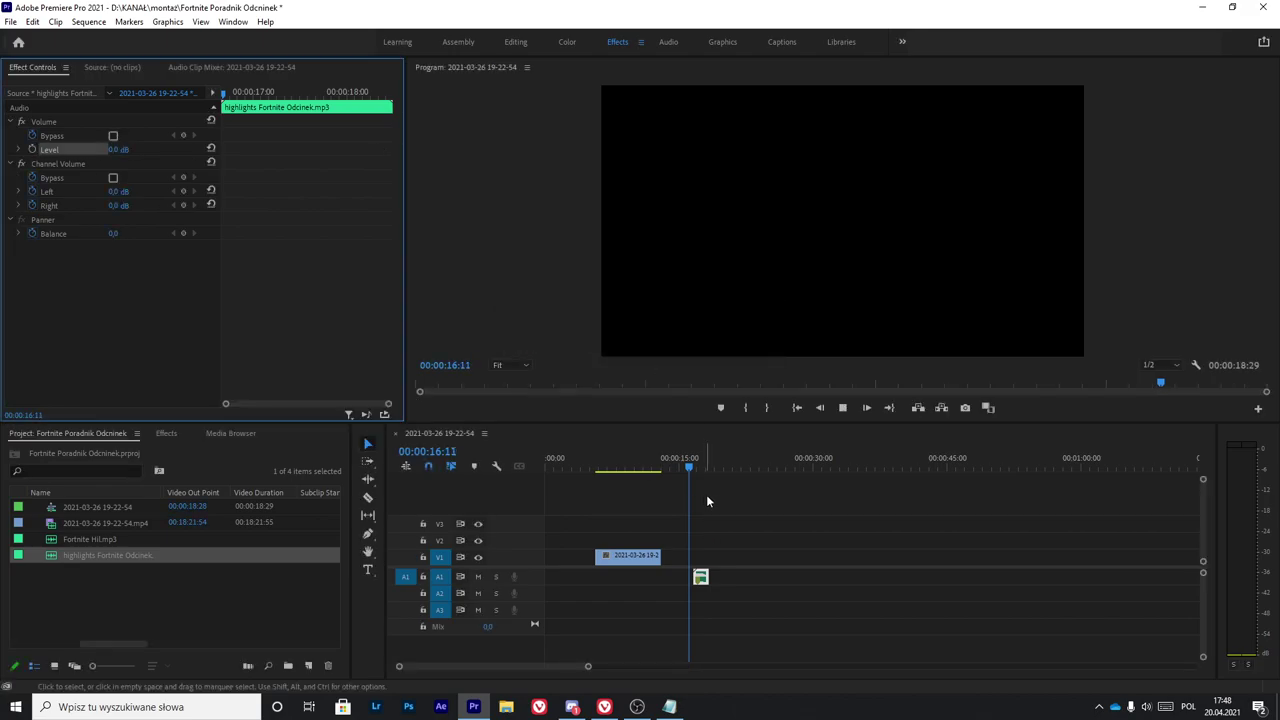
pyautogui.scroll(2, 715, 532)
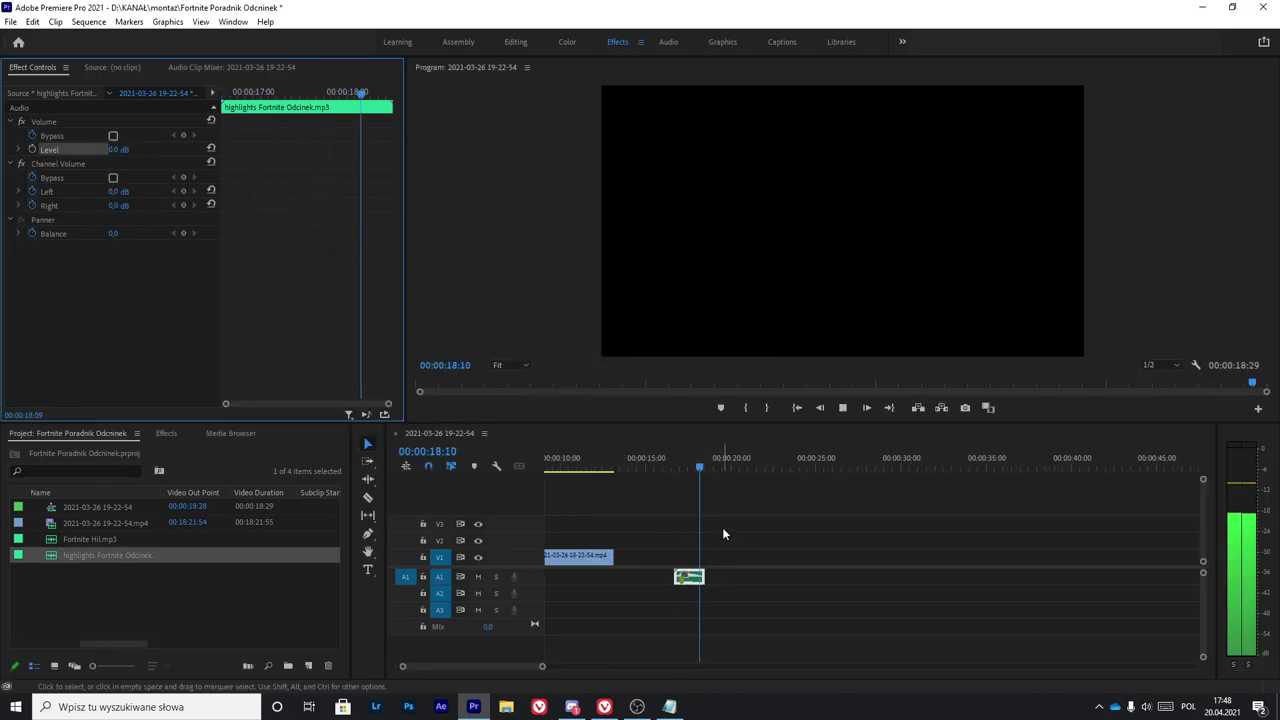
pyautogui.press('space')
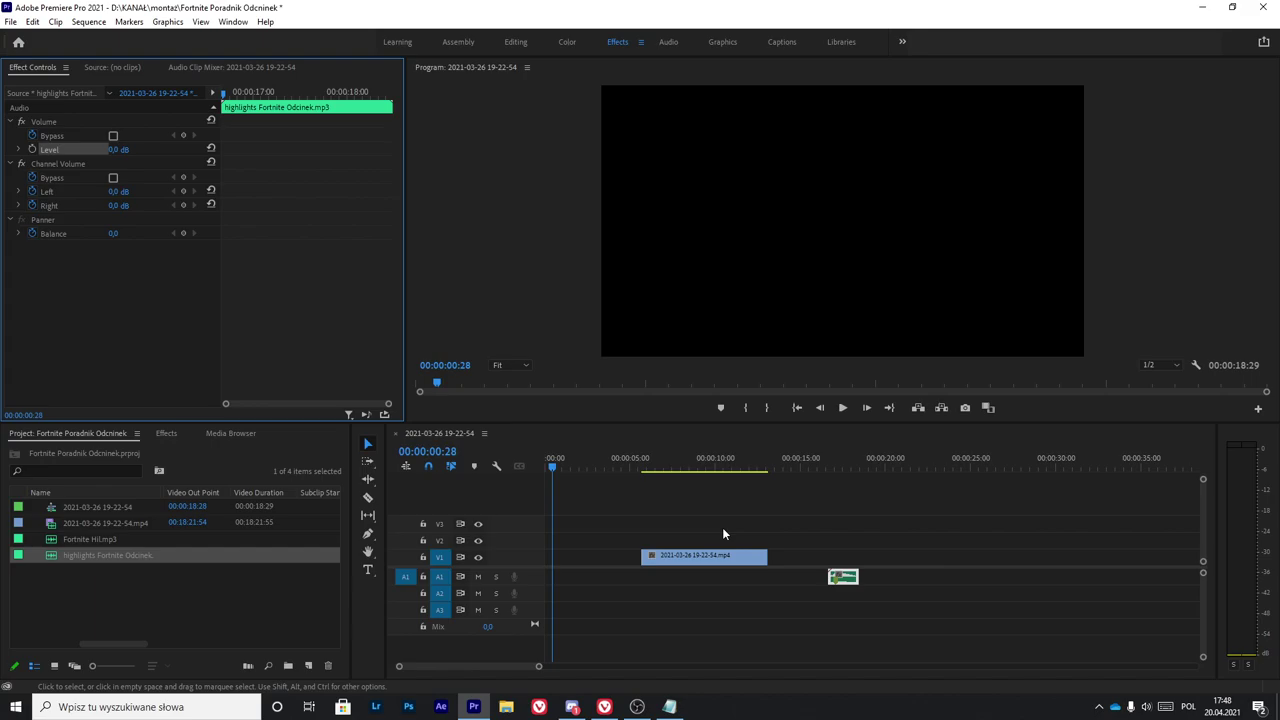
# Step: Delete the highlights audio clip from track A1
pyautogui.click(904, 510)
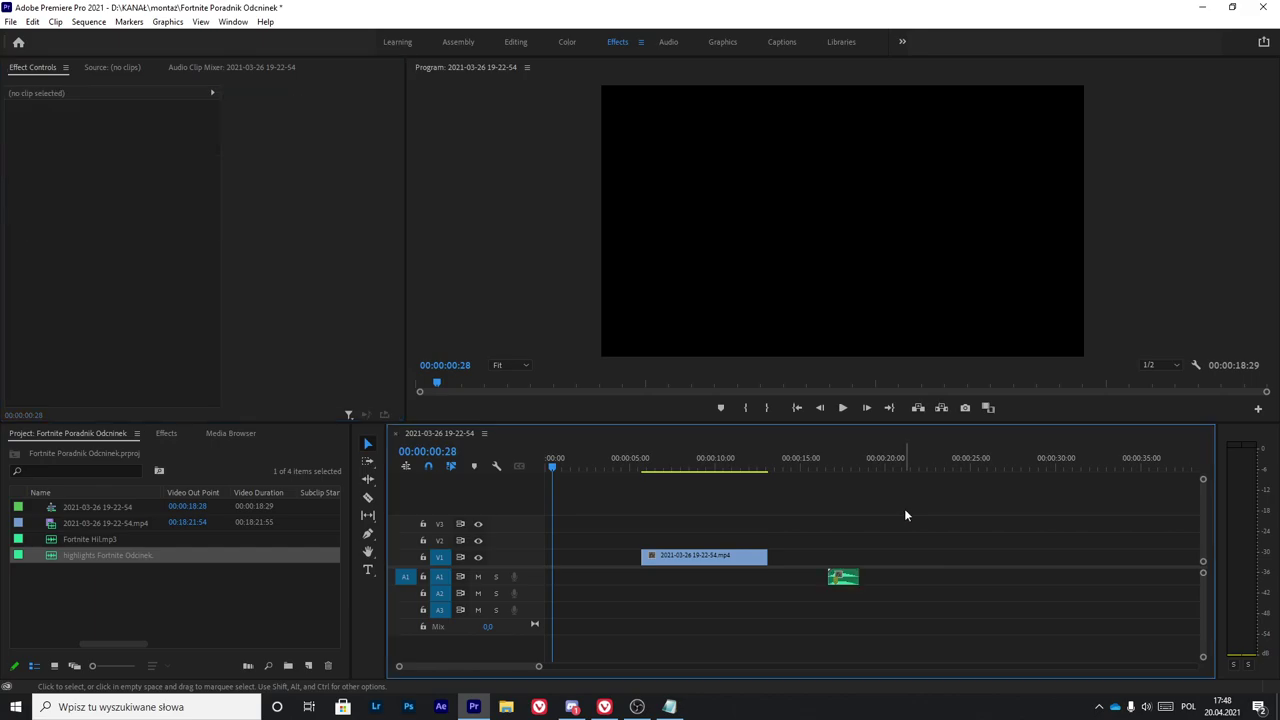
pyautogui.scroll(-3, 870, 555)
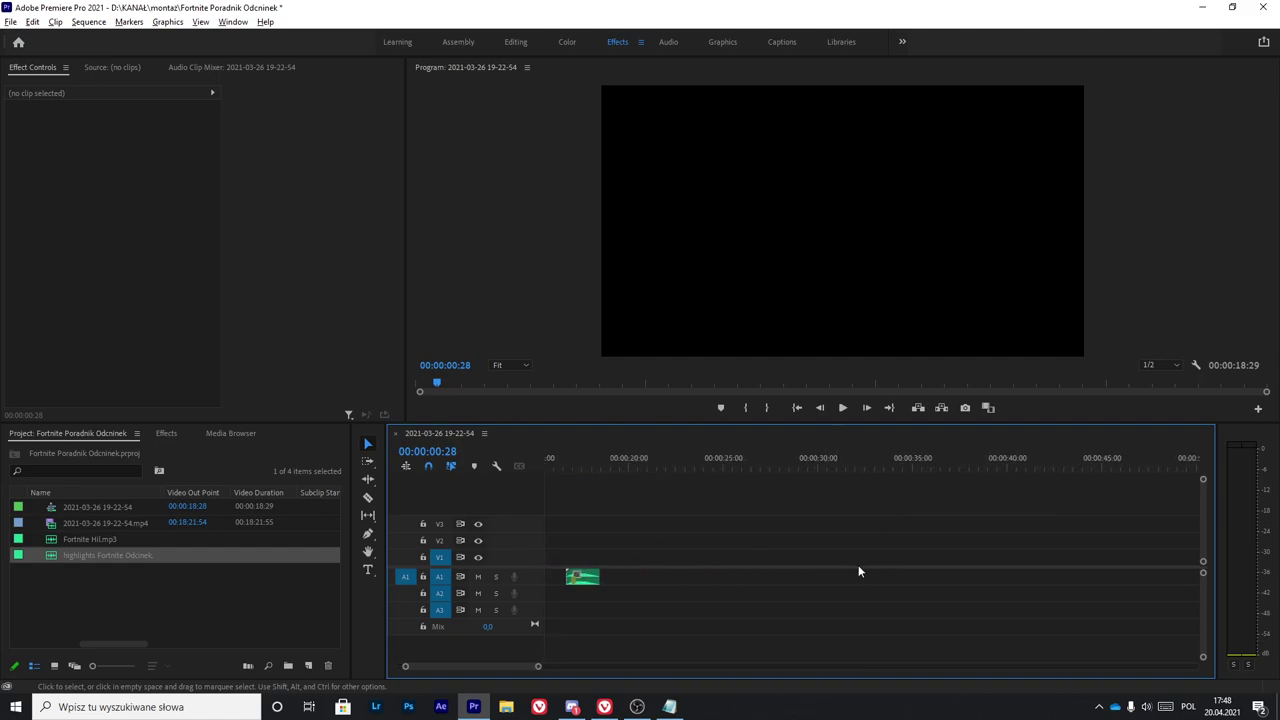
pyautogui.click(584, 577)
pyautogui.press('Delete')
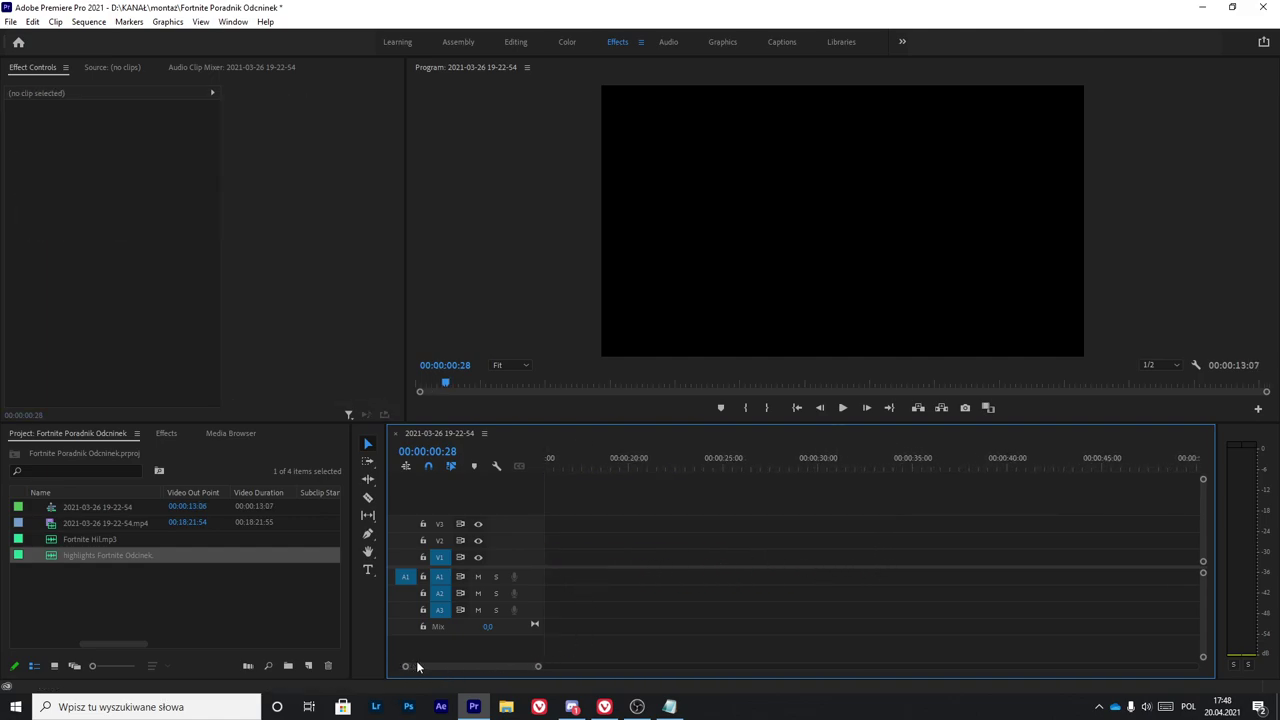
# Step: Move the gameplay clip on V1 earlier so that it starts about 1.5 seconds into the timeline
pyautogui.moveTo(413, 668); pyautogui.dragTo(369, 677)
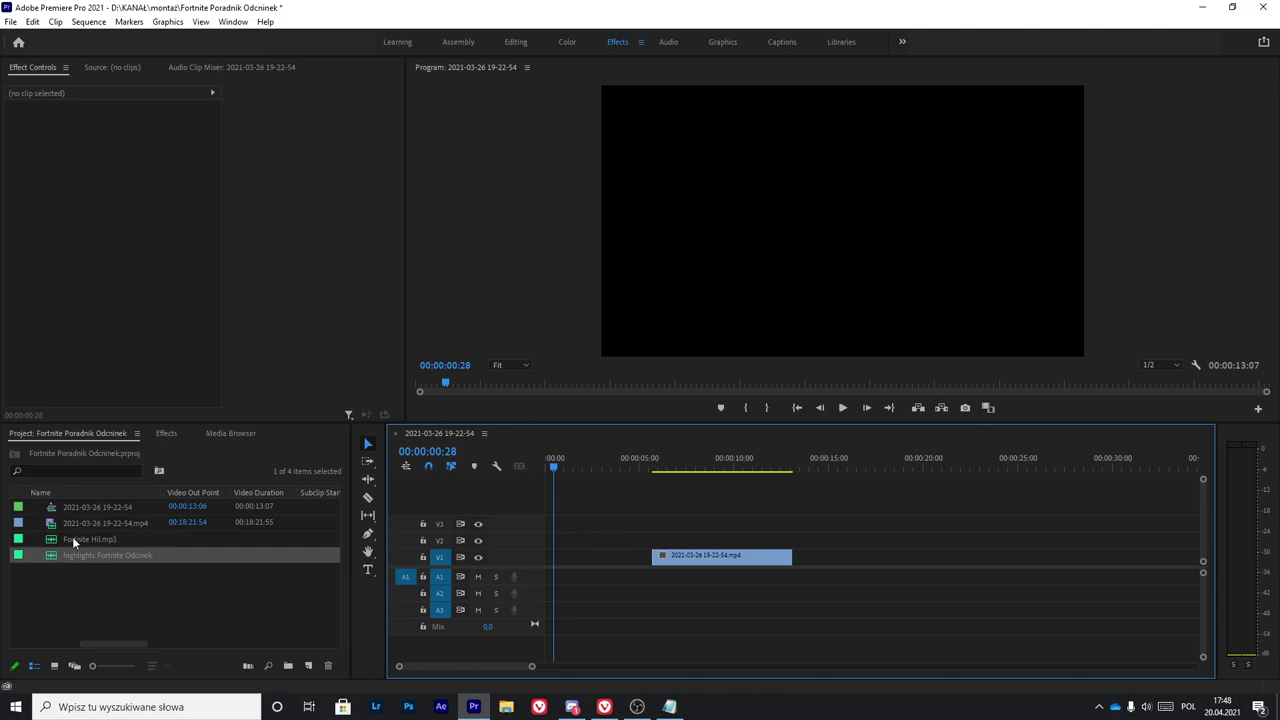
pyautogui.moveTo(715, 562); pyautogui.dragTo(613, 545)
pyautogui.moveTo(583, 471); pyautogui.dragTo(573, 471)
# Step: Play the gameplay clip, split it at 00:00:06:42 and delete the part after the cut
pyautogui.press('space')
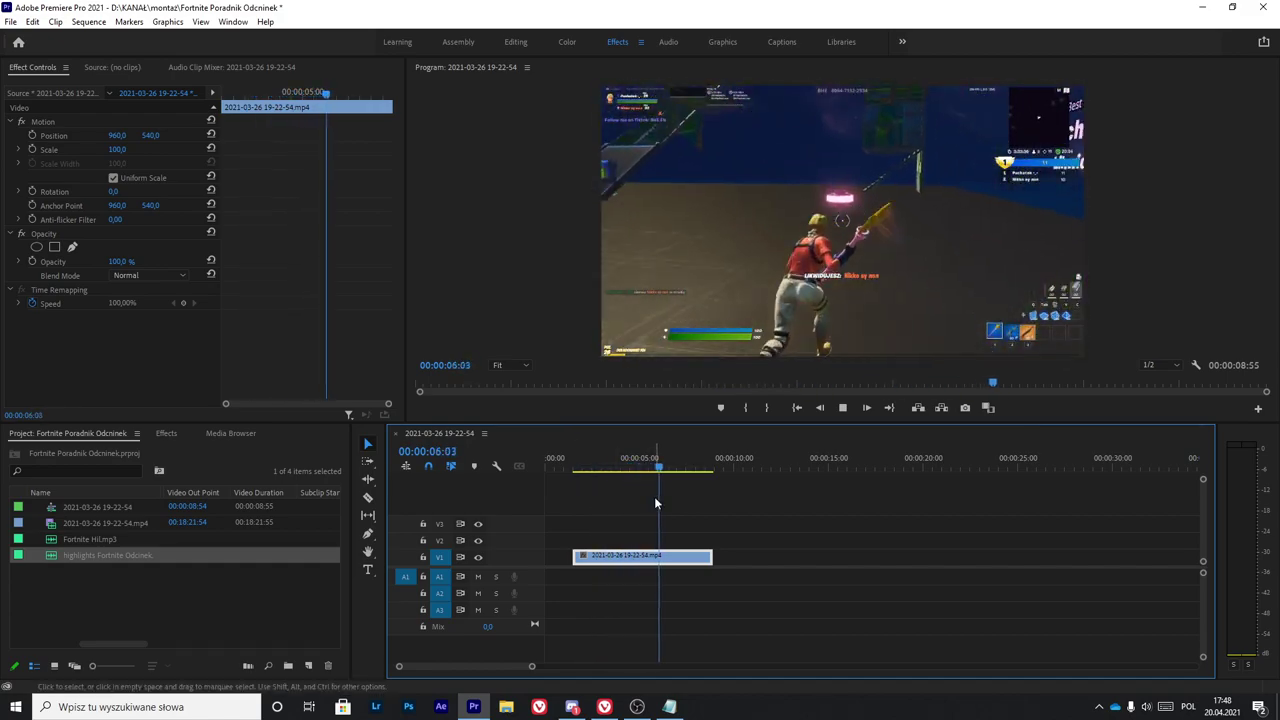
pyautogui.press('space')
pyautogui.hotkey('ctrl', 'k')
pyautogui.click(689, 558)
pyautogui.press('Delete')
# Step: Place Fortnite Hil.mp3 on track A1 at the timeline start and set its volume level to -13 dB
pyautogui.scroll(1, 647, 573)
pyautogui.scroll(2, 646, 575)
pyautogui.scroll(-3, 647, 588)
pyautogui.moveTo(91, 543); pyautogui.dragTo(553, 582)
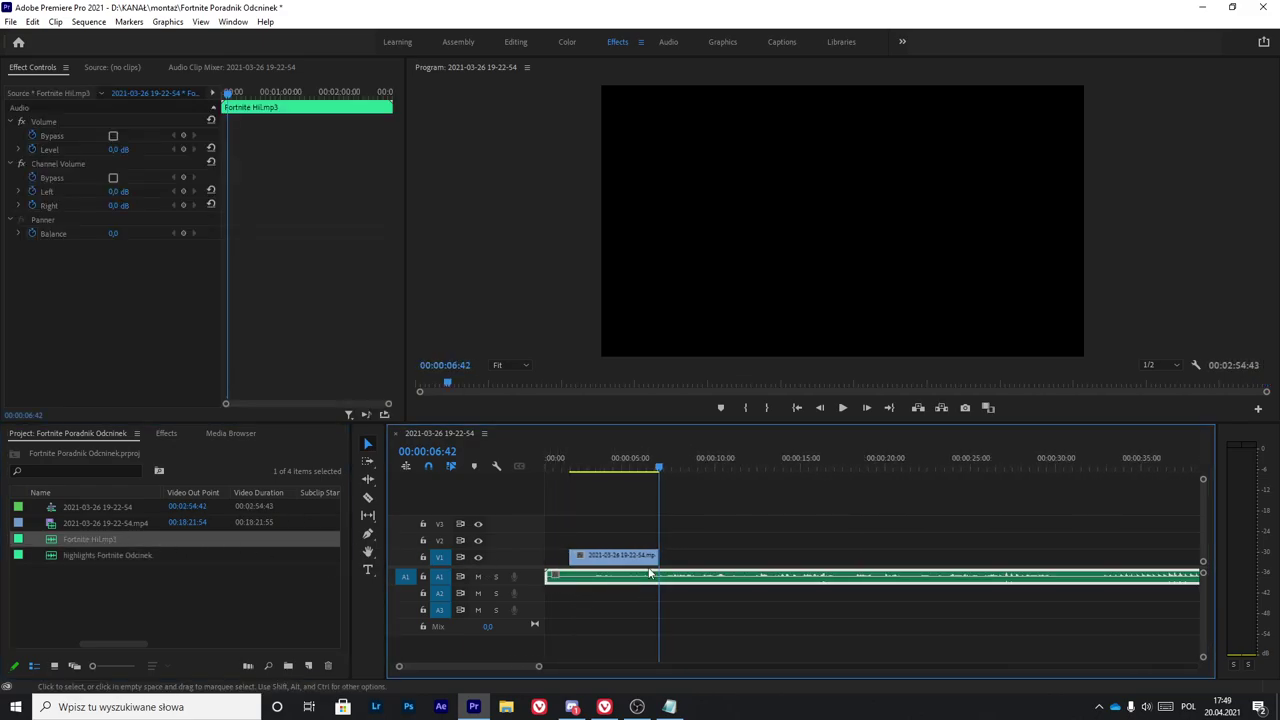
pyautogui.click(115, 149)
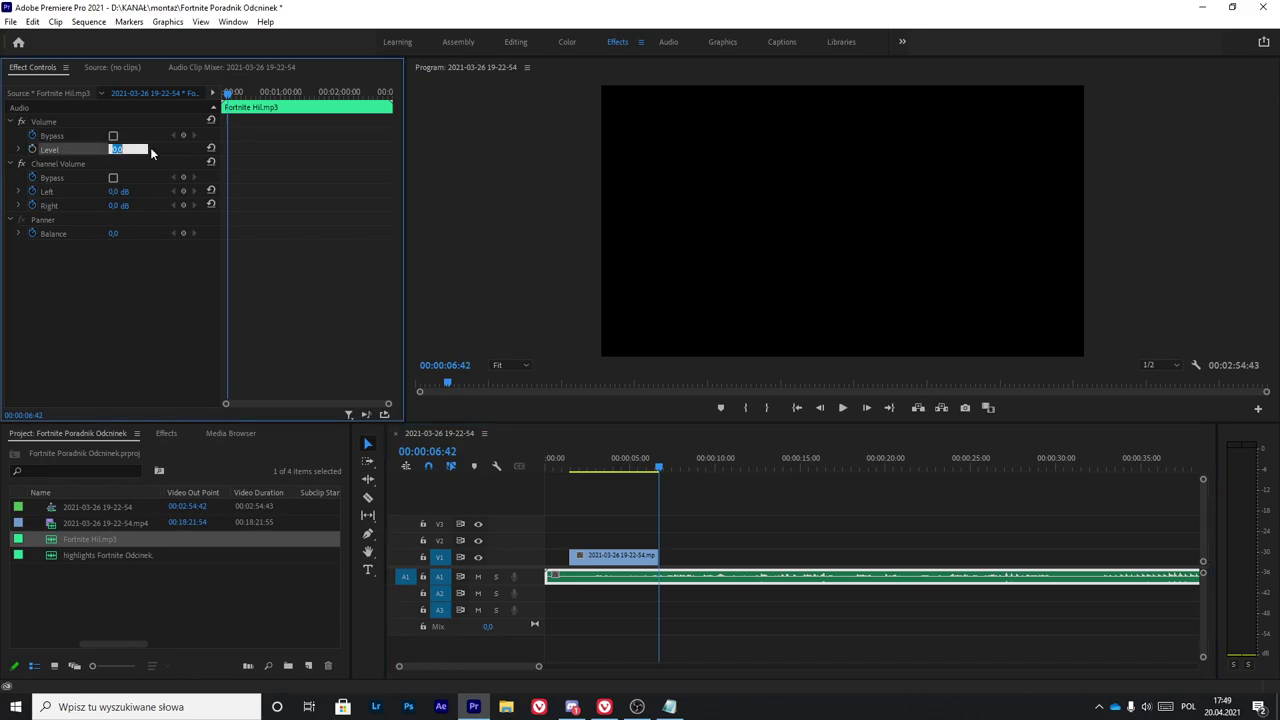
pyautogui.write('-13')
pyautogui.press('Return')
# Step: Listen for the wanted beat in the music, split the track at 00:00:47:59 and delete the part before it
pyautogui.click(730, 442)
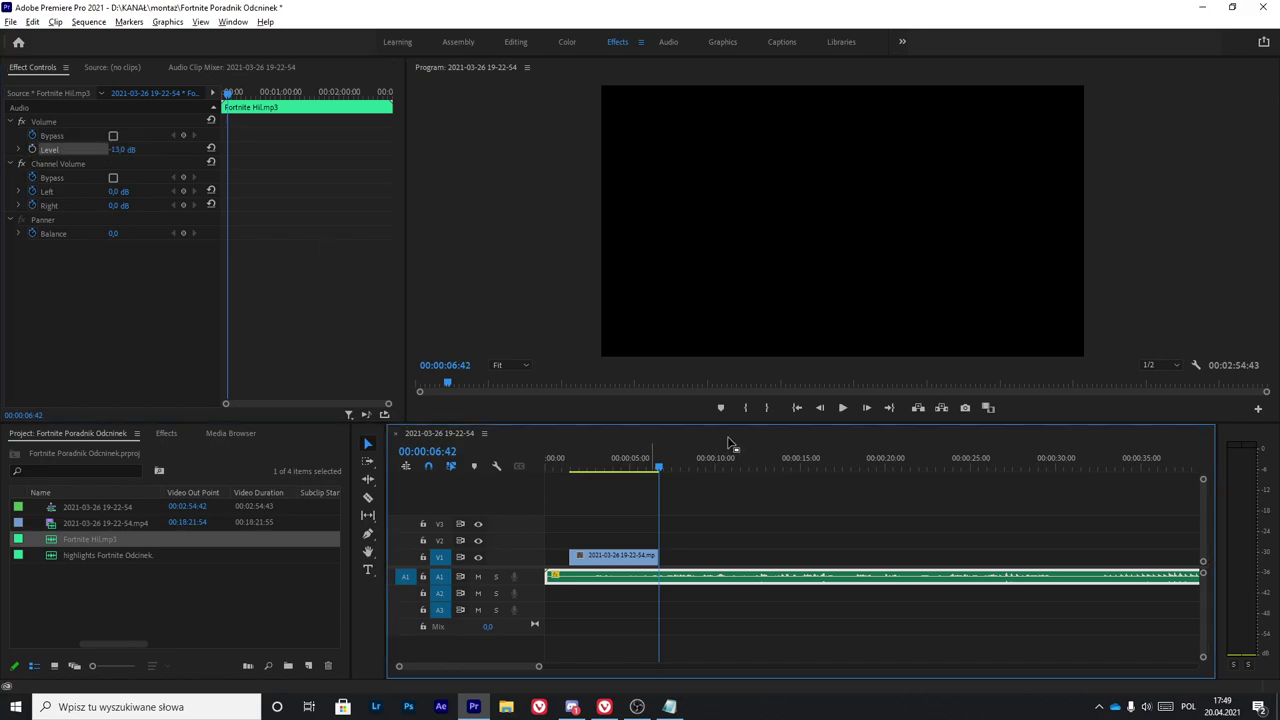
pyautogui.press('-')
pyautogui.press('-')
pyautogui.moveTo(709, 460)
pyautogui.mouseDown()
pyautogui.moveTo(737, 460)
pyautogui.moveTo(715, 460)
pyautogui.mouseUp()
pyautogui.press('space')
pyautogui.press('=')
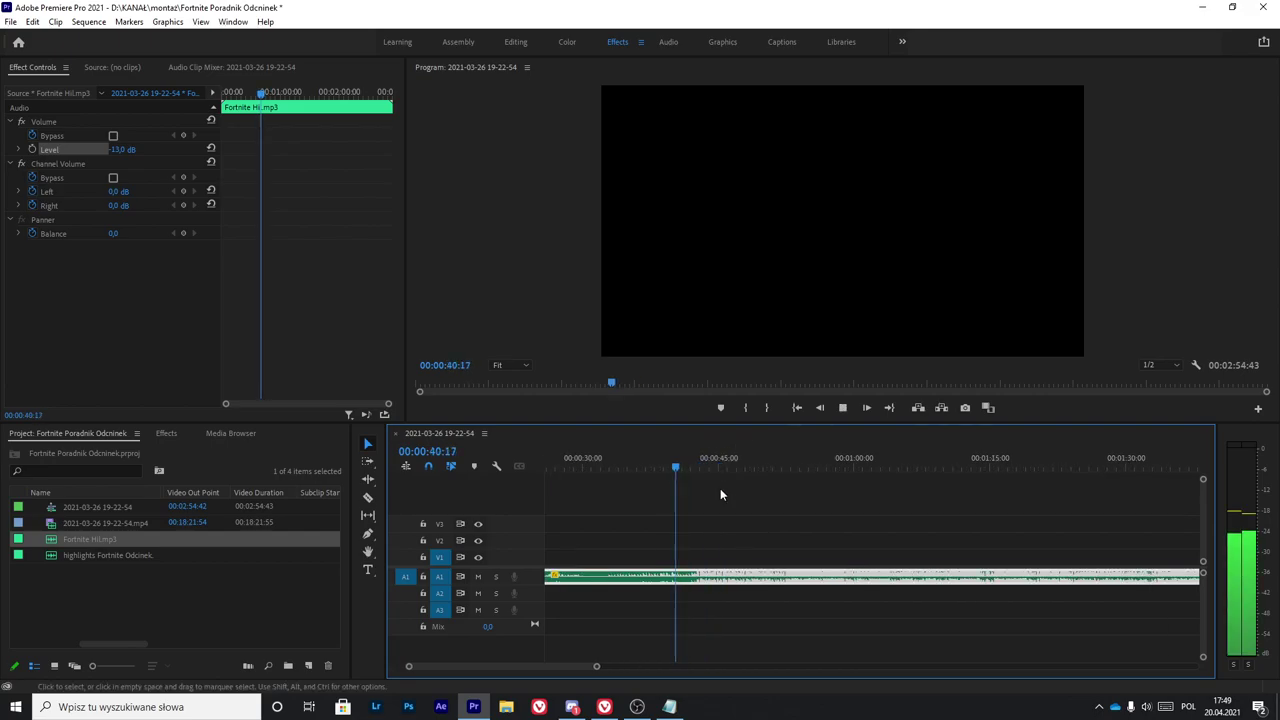
pyautogui.scroll(4, 773, 521)
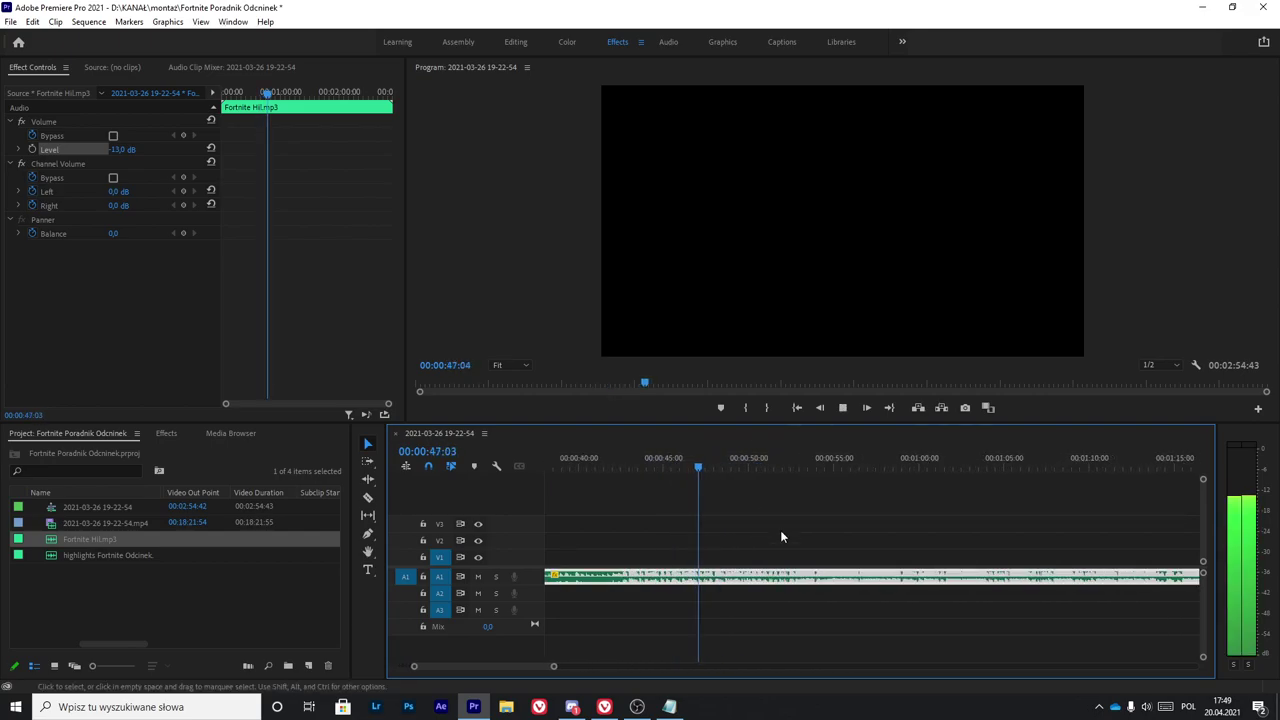
pyautogui.press('space')
pyautogui.press('=')
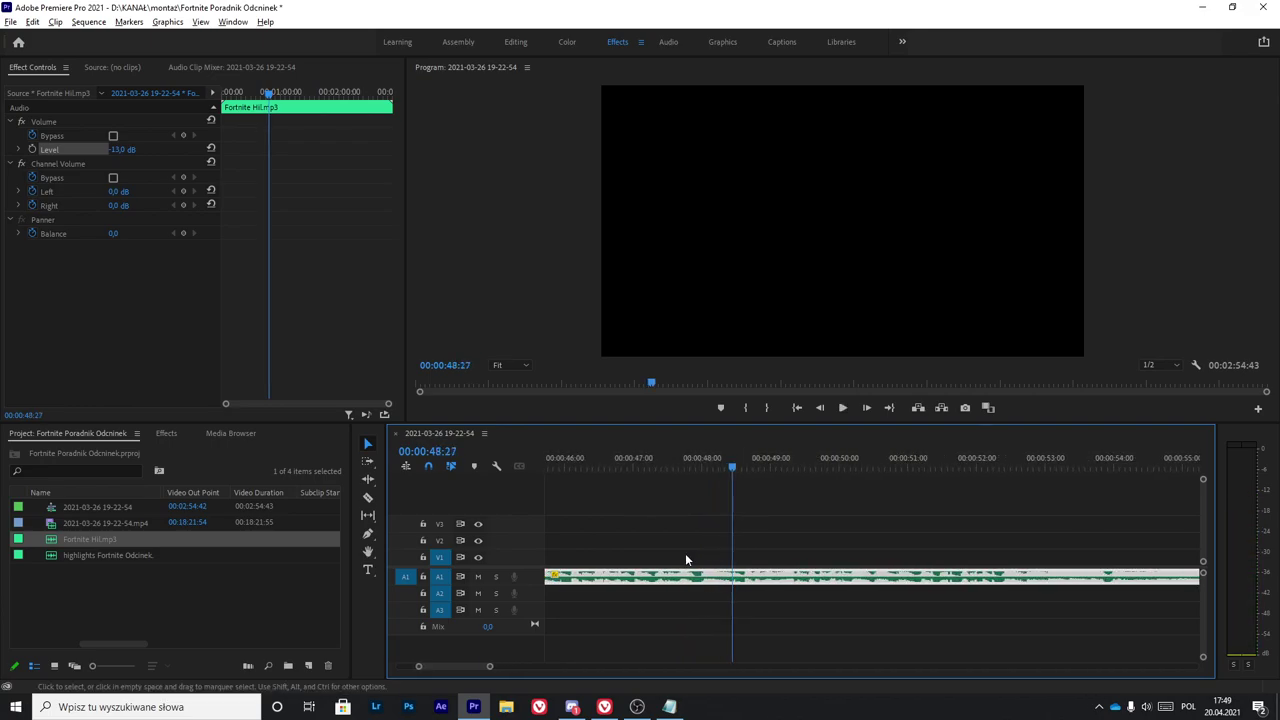
pyautogui.press('=')
pyautogui.moveTo(686, 464)
pyautogui.mouseDown()
pyautogui.moveTo(718, 464)
pyautogui.moveTo(684, 467)
pyautogui.moveTo(696, 469)
pyautogui.mouseUp()
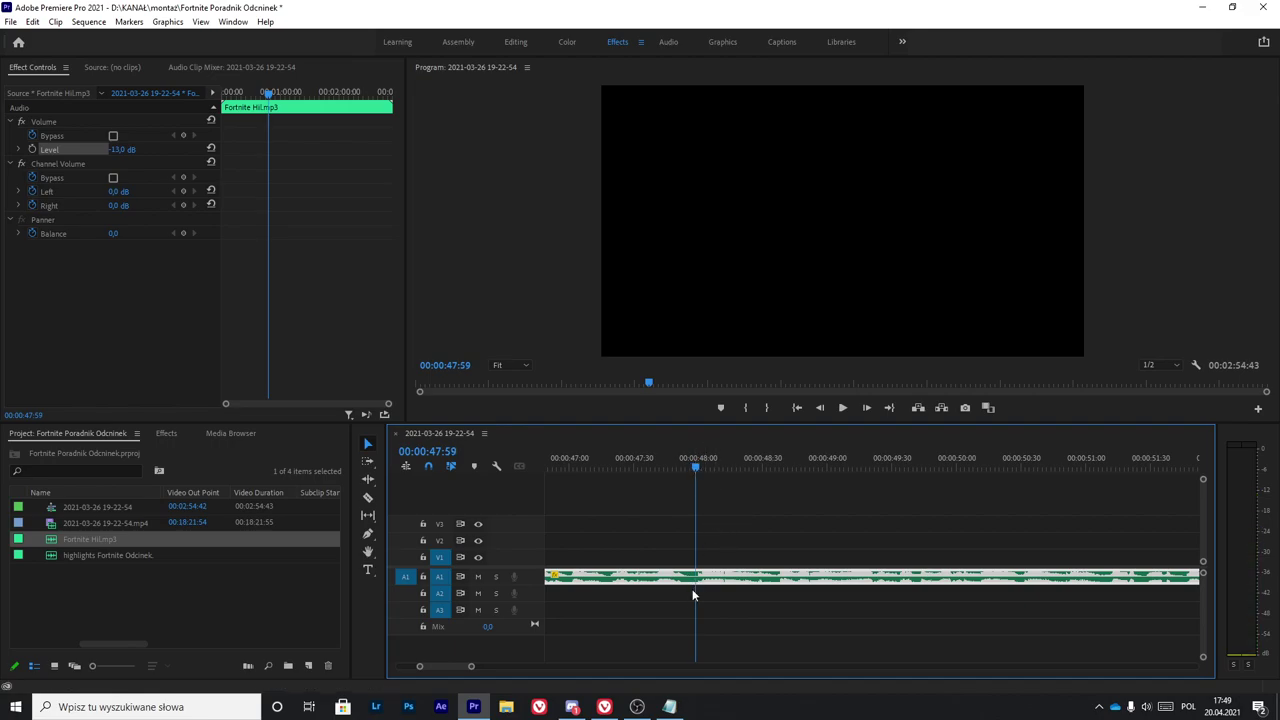
pyautogui.hotkey('ctrl', 'k')
pyautogui.press('Delete')
# Step: Move the trimmed music clip to the end of the gameplay clip
pyautogui.press('-')
pyautogui.press('-')
pyautogui.press('-')
pyautogui.press('-')
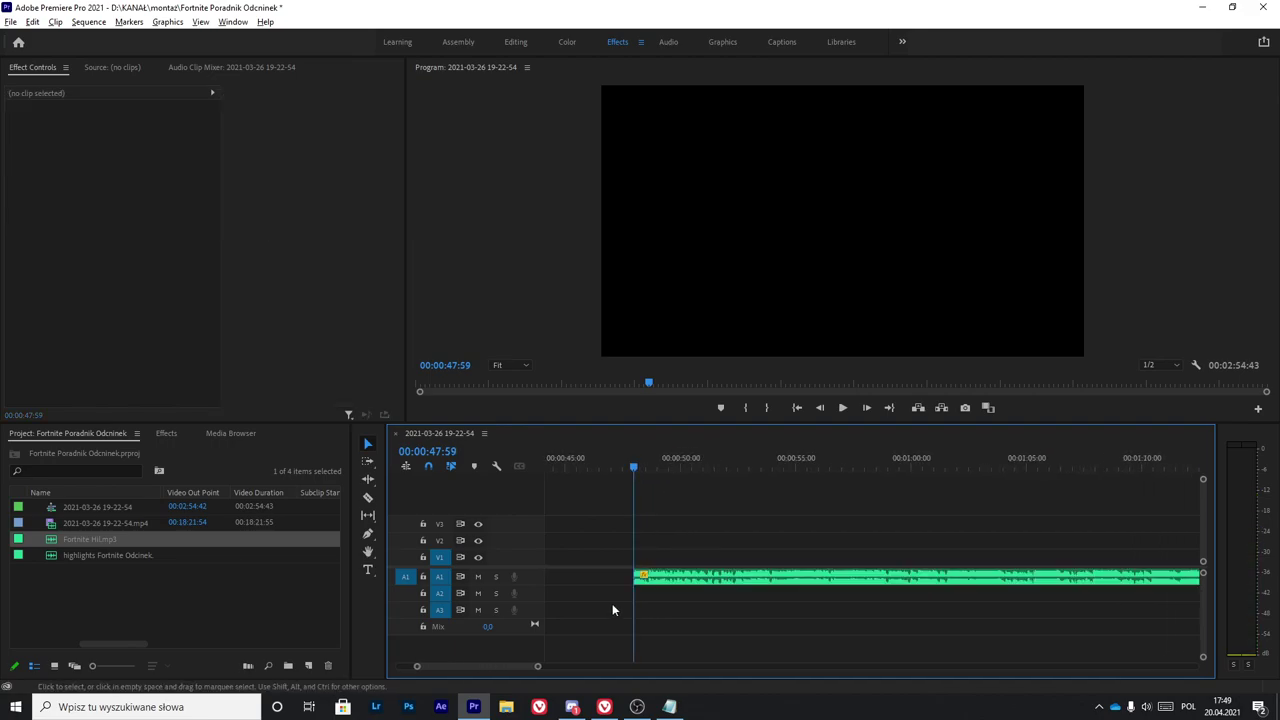
pyautogui.moveTo(1098, 578); pyautogui.dragTo(654, 579)
pyautogui.click(573, 578)
# Step: Align the music's start with the gameplay shot at 00:00:04:21 and extend its beginning back to the timeline start
pyautogui.scroll(2, 574, 579)
pyautogui.press('=')
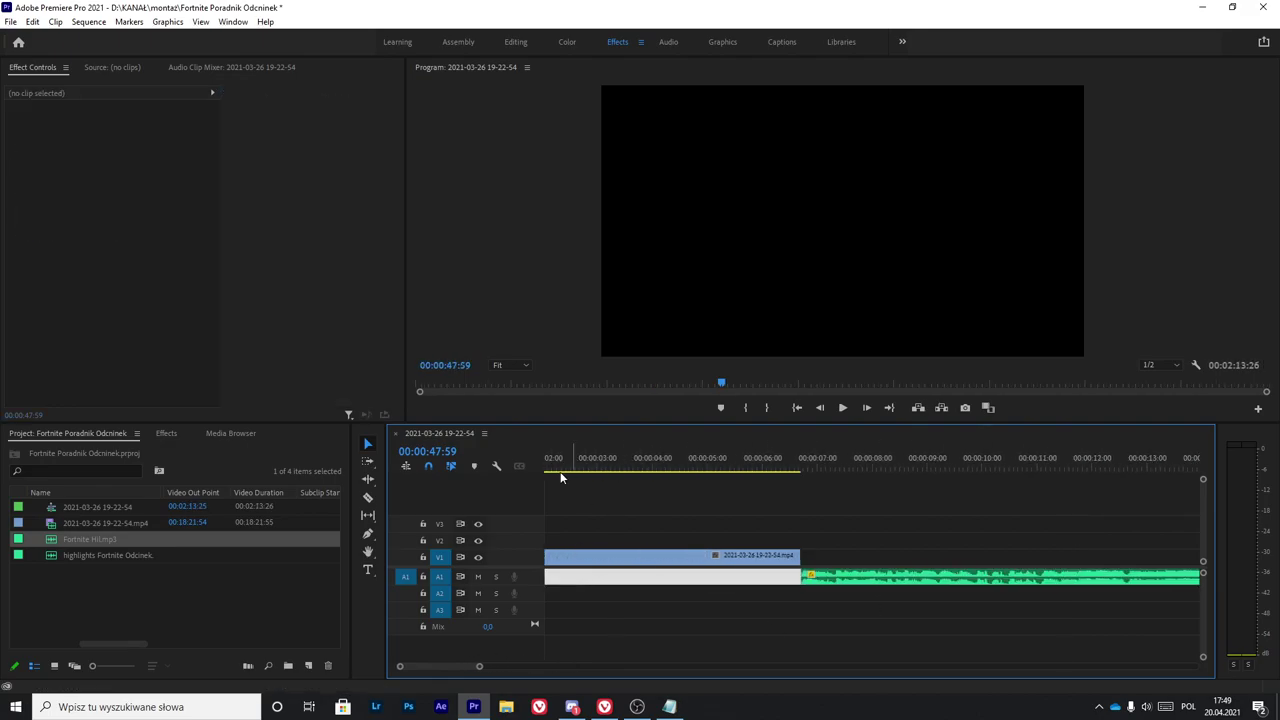
pyautogui.moveTo(574, 465); pyautogui.dragTo(673, 472)
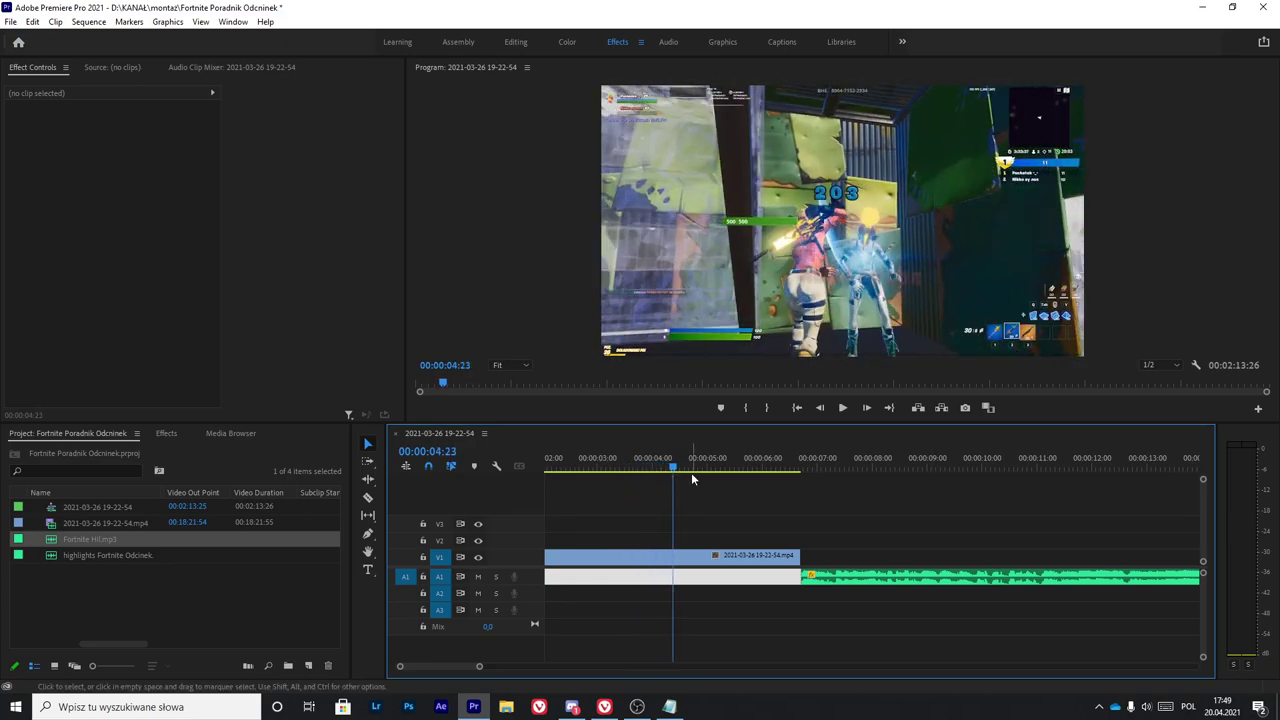
pyautogui.press('Left')
pyautogui.press('Left')
pyautogui.click(850, 585)
pyautogui.moveTo(850, 585); pyautogui.dragTo(520, 578)
pyautogui.press('-')
pyautogui.press('-')
pyautogui.press('-')
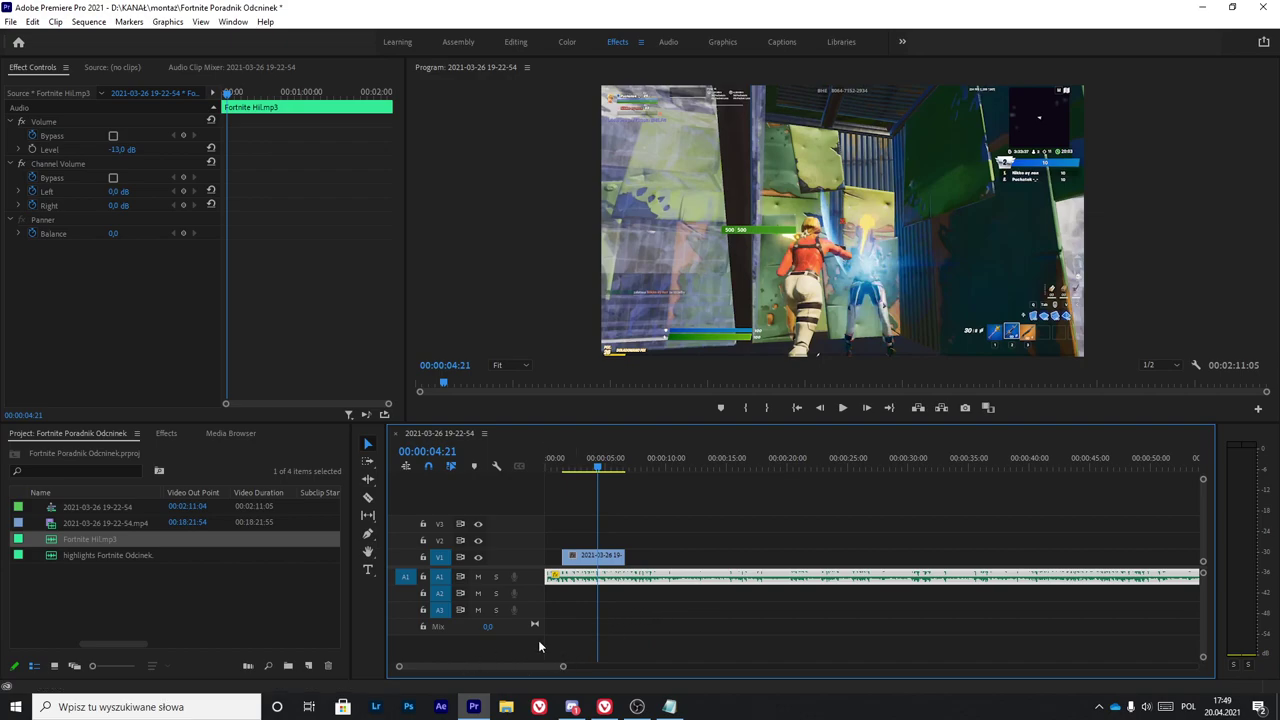
# Step: Undo the extension of the music's beginning and split the gameplay clip at 00:00:04:21
pyautogui.hotkey('ctrl', 'z')
pyautogui.moveTo(575, 560); pyautogui.dragTo(558, 560)
pyautogui.press('=')
pyautogui.press('=')
pyautogui.press('c')
pyautogui.click(598, 556)
pyautogui.press('v')
# Step: Move both gameplay pieces and the music earlier together so the first piece starts at the beginning of the timeline
pyautogui.scroll(-5, 566, 600)
pyautogui.scroll(6, 592, 638)
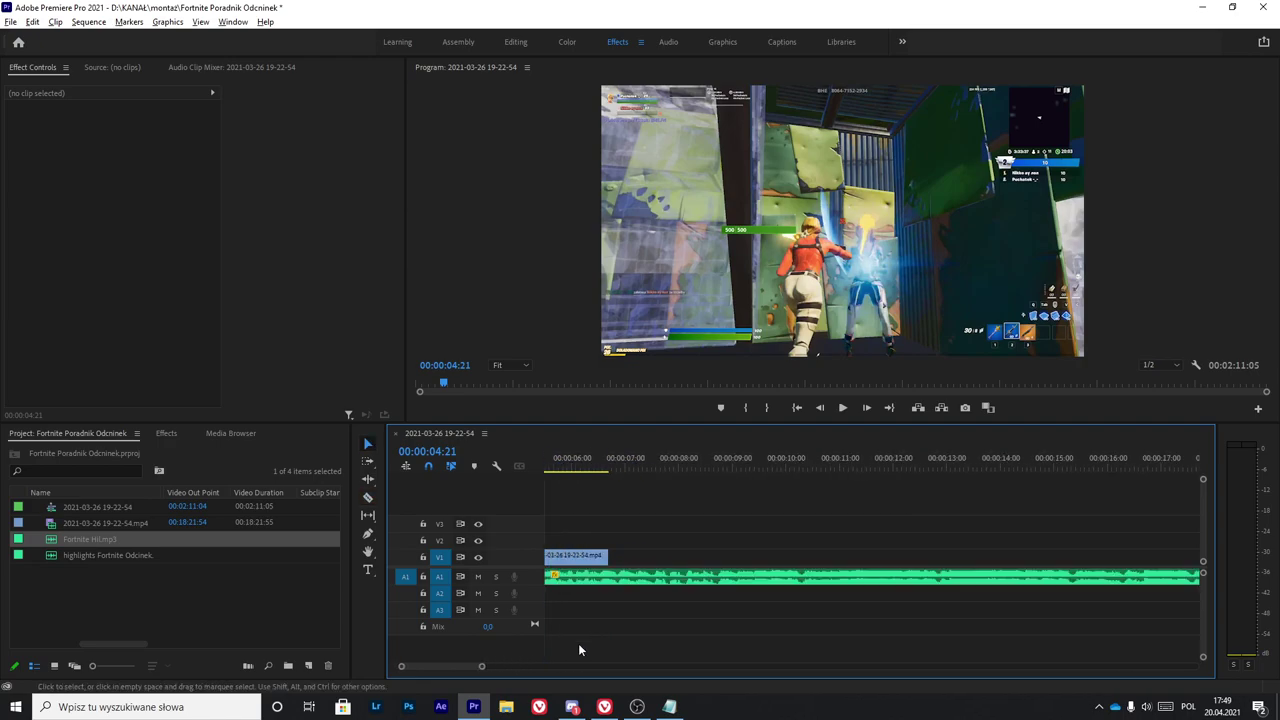
pyautogui.scroll(4, 566, 587)
pyautogui.moveTo(833, 537); pyautogui.dragTo(707, 557)
pyautogui.moveTo(705, 558); pyautogui.dragTo(580, 565)
pyautogui.click(607, 592)
pyautogui.moveTo(867, 582); pyautogui.dragTo(788, 588)
pyautogui.click(689, 592)
# Step: Play across the cut, extend the music's beginning back to the timeline start, and play the edit from the beginning
pyautogui.click(682, 466)
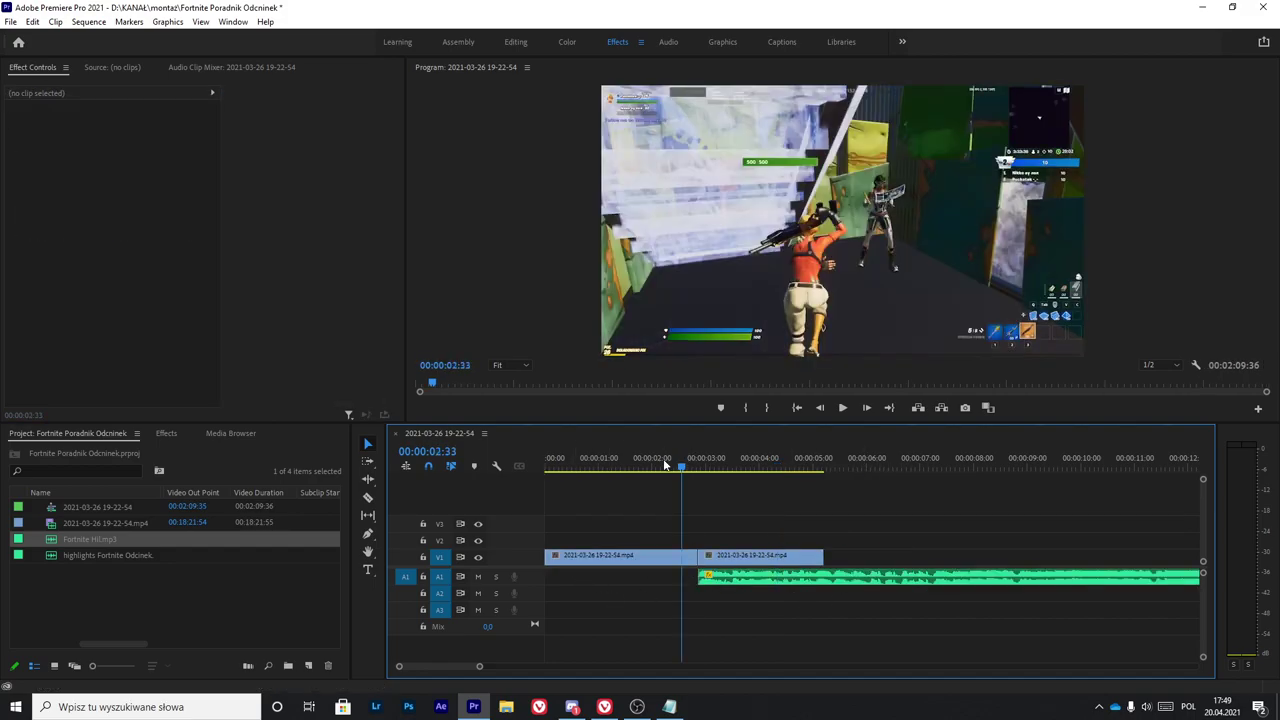
pyautogui.press('space')
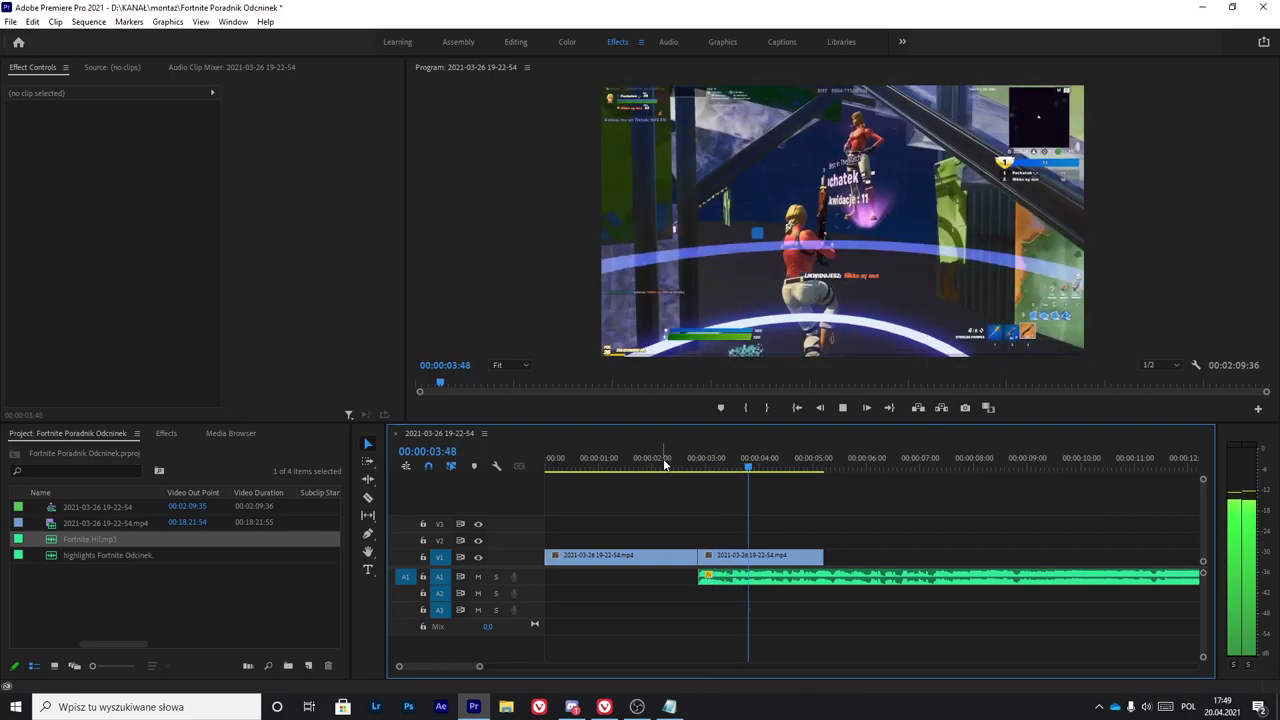
pyautogui.moveTo(705, 577); pyautogui.dragTo(552, 580)
pyautogui.click(549, 461)
pyautogui.press('space')
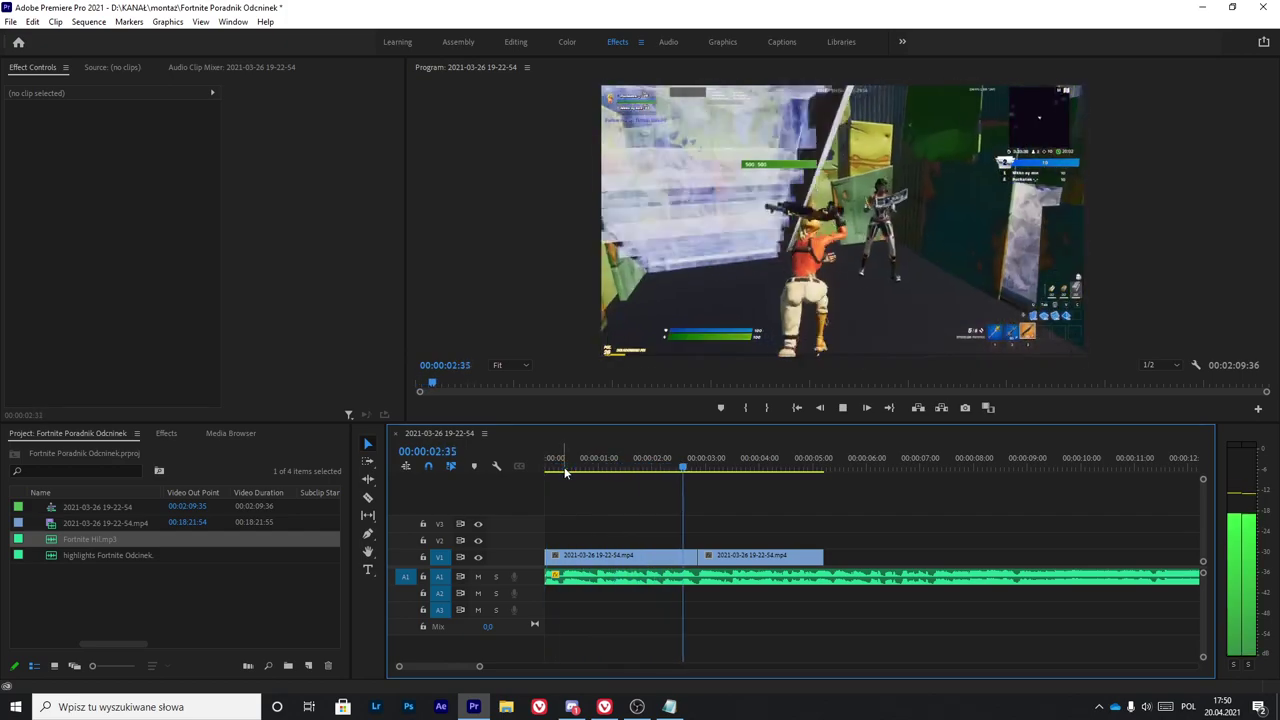
pyautogui.press('space')
pyautogui.press('-')
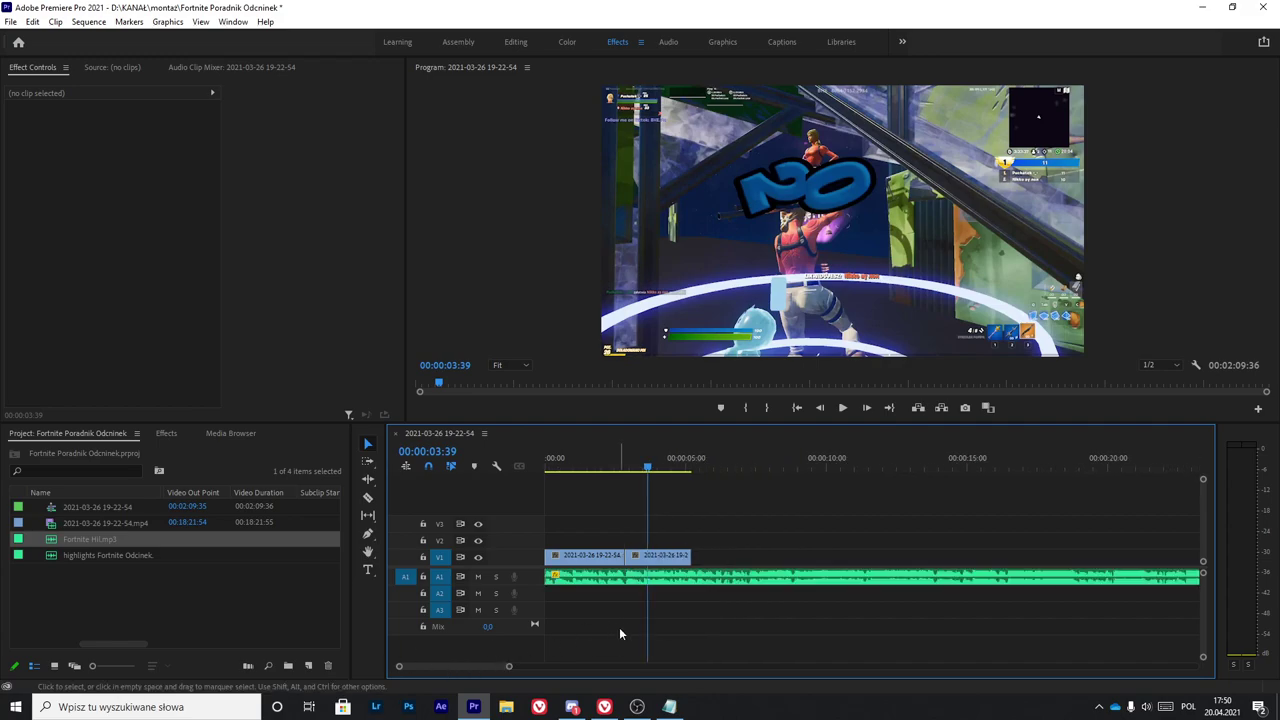
# Step: Move both gameplay pieces and the music later together to open a gap at the timeline start, and return the playhead to 00:00:00:00
pyautogui.scroll(4, 831, 650)
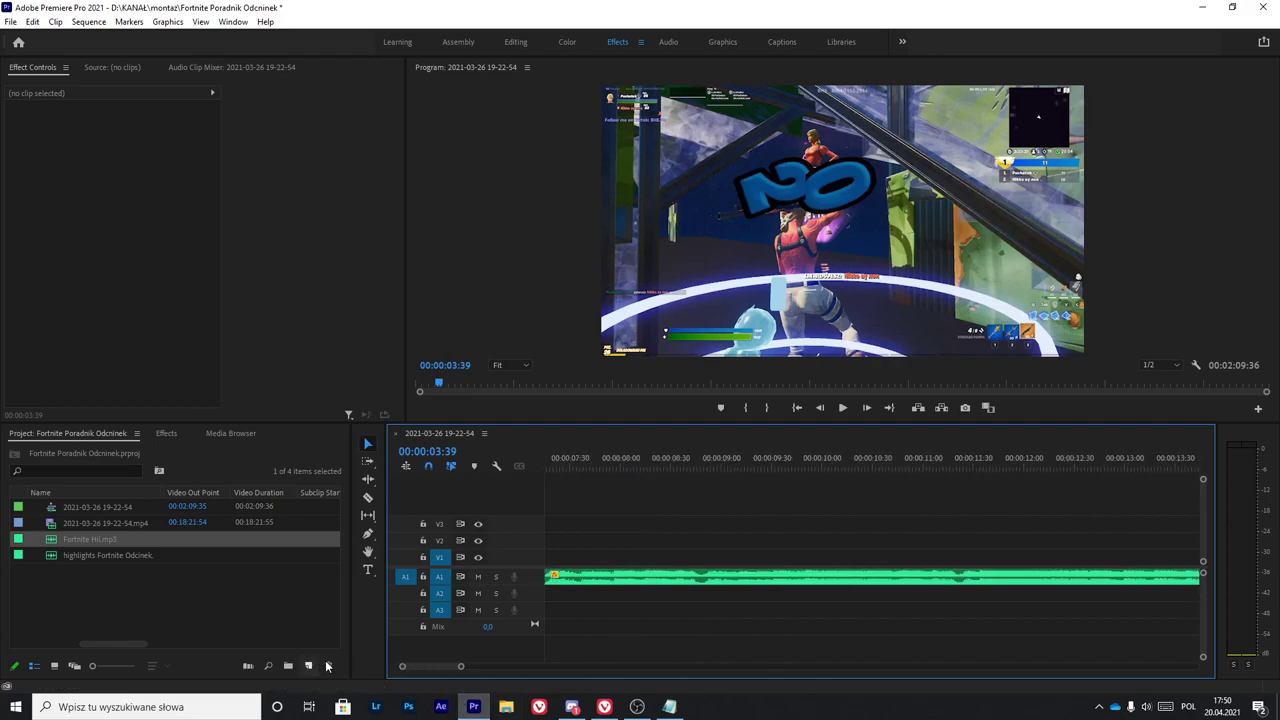
pyautogui.moveTo(421, 669); pyautogui.dragTo(405, 668)
pyautogui.scroll(-2, 836, 587)
pyautogui.moveTo(825, 610); pyautogui.dragTo(702, 556)
pyautogui.click(661, 510)
pyautogui.moveTo(561, 459); pyautogui.dragTo(243, 440)
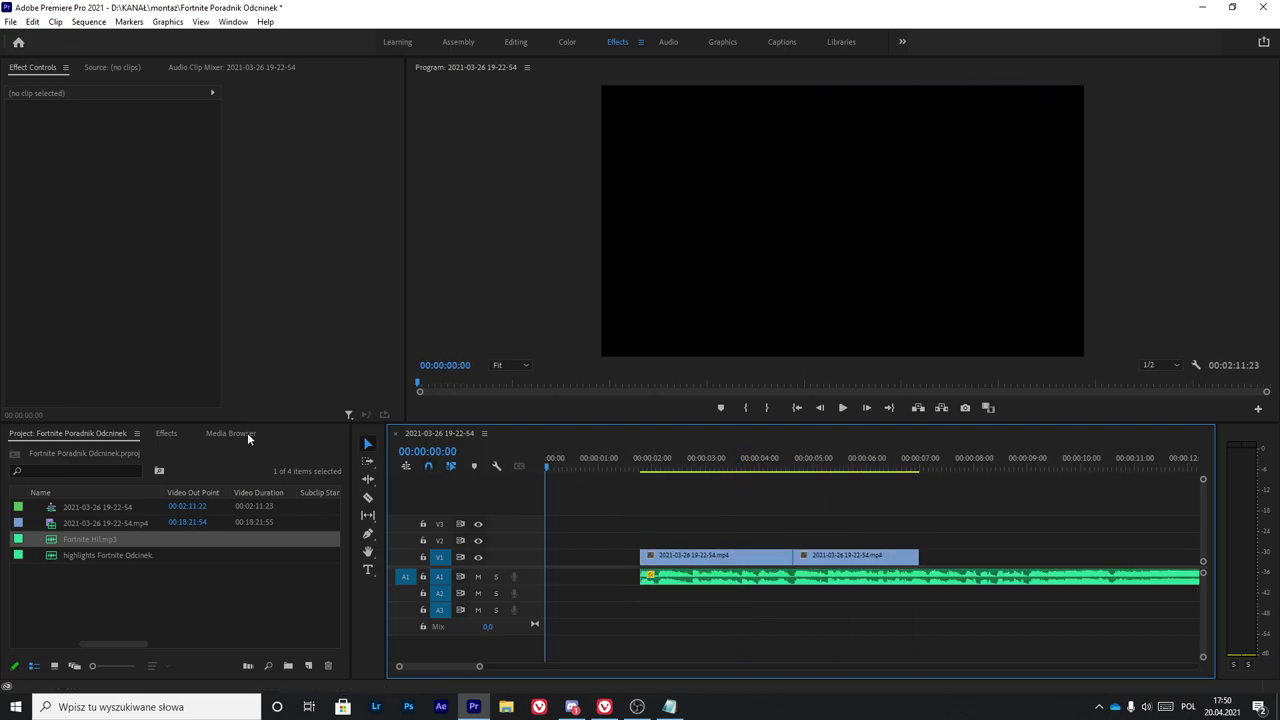
# Step: Add a text box across the middle of the empty opening frame with the title KRESPION
pyautogui.click(367, 568)
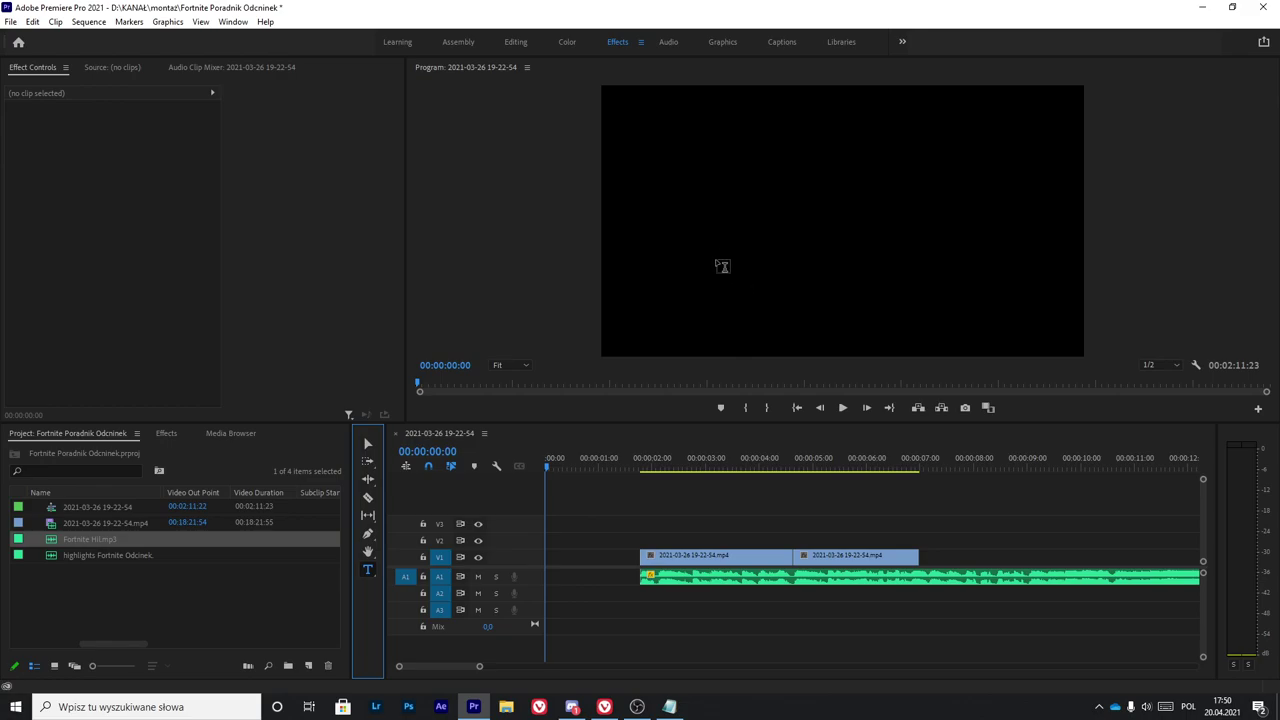
pyautogui.moveTo(687, 214); pyautogui.dragTo(990, 295)
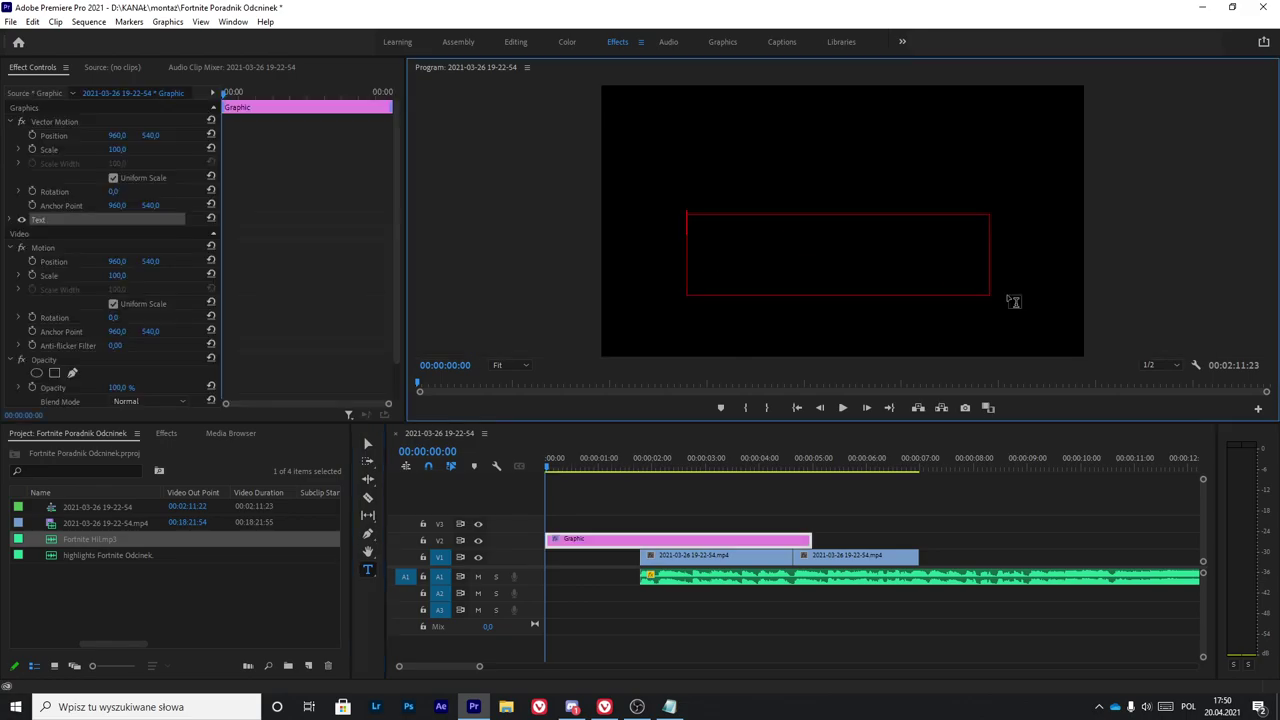
pyautogui.write('KRESPION')
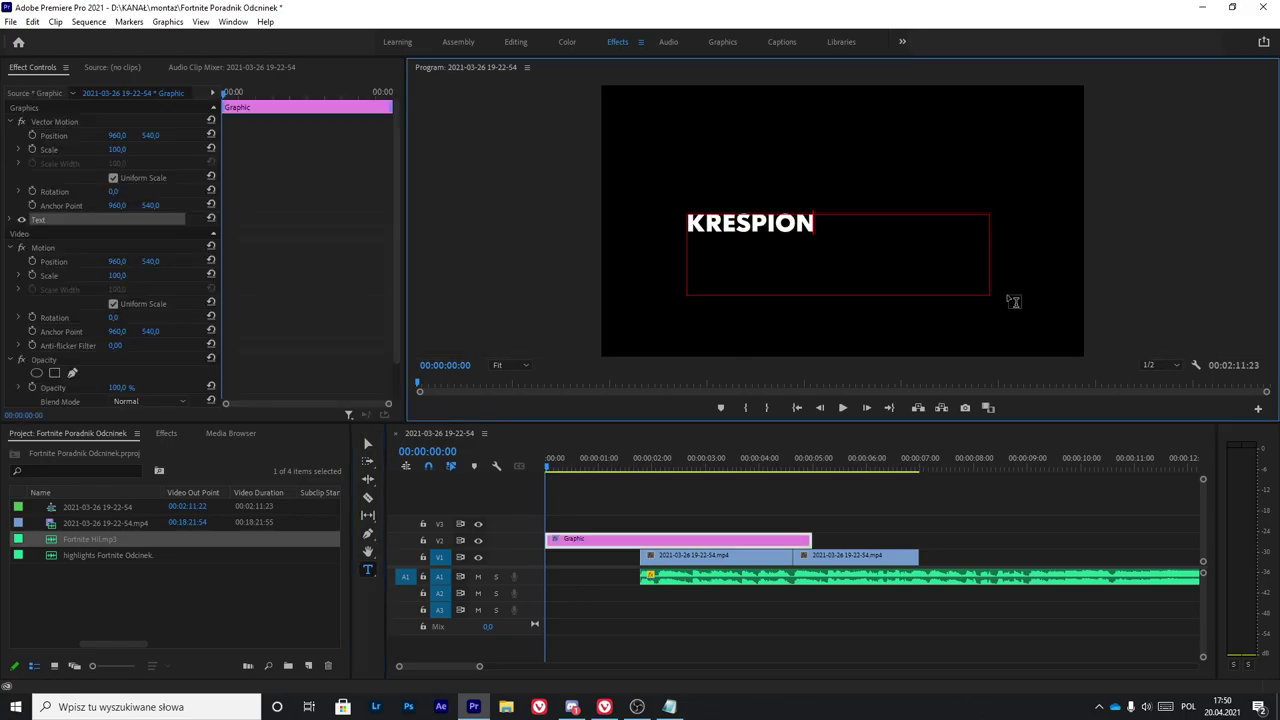
# Step: Find the Turbulent Displace effect and apply it to the title clip
pyautogui.click(166, 433)
pyautogui.click(72, 452)
pyautogui.write('Color Lume')
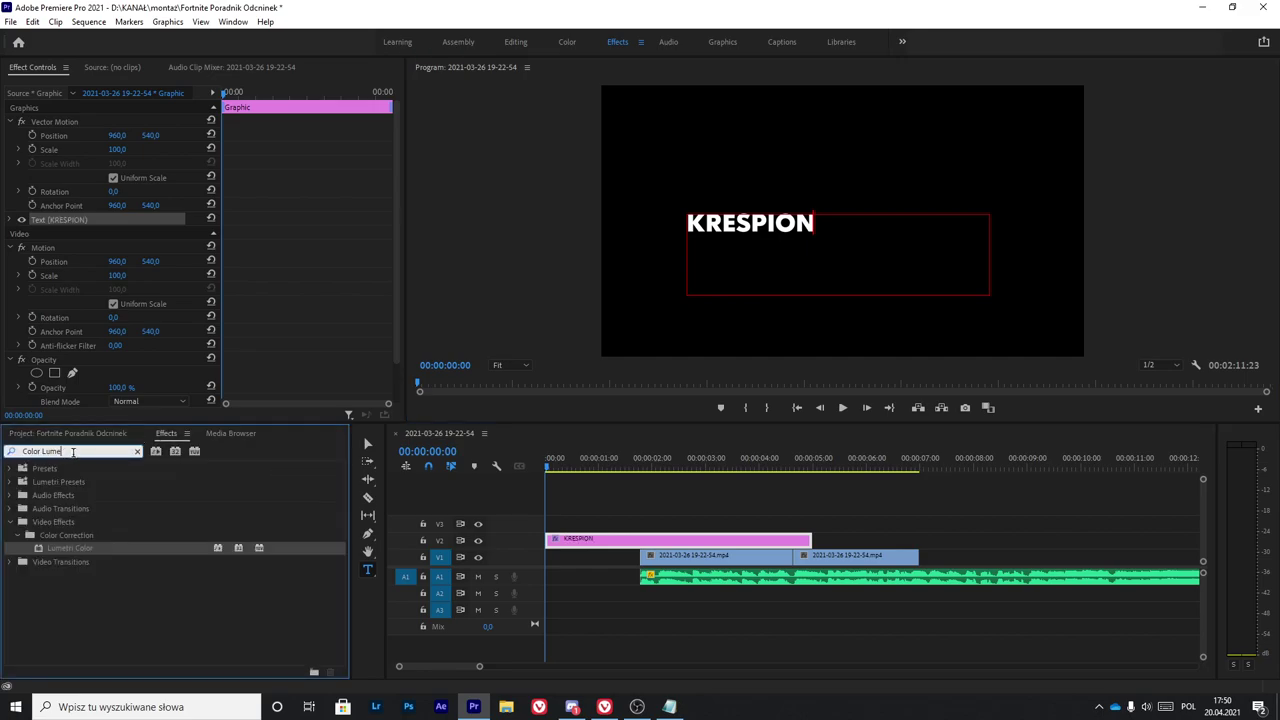
pyautogui.write('TU')
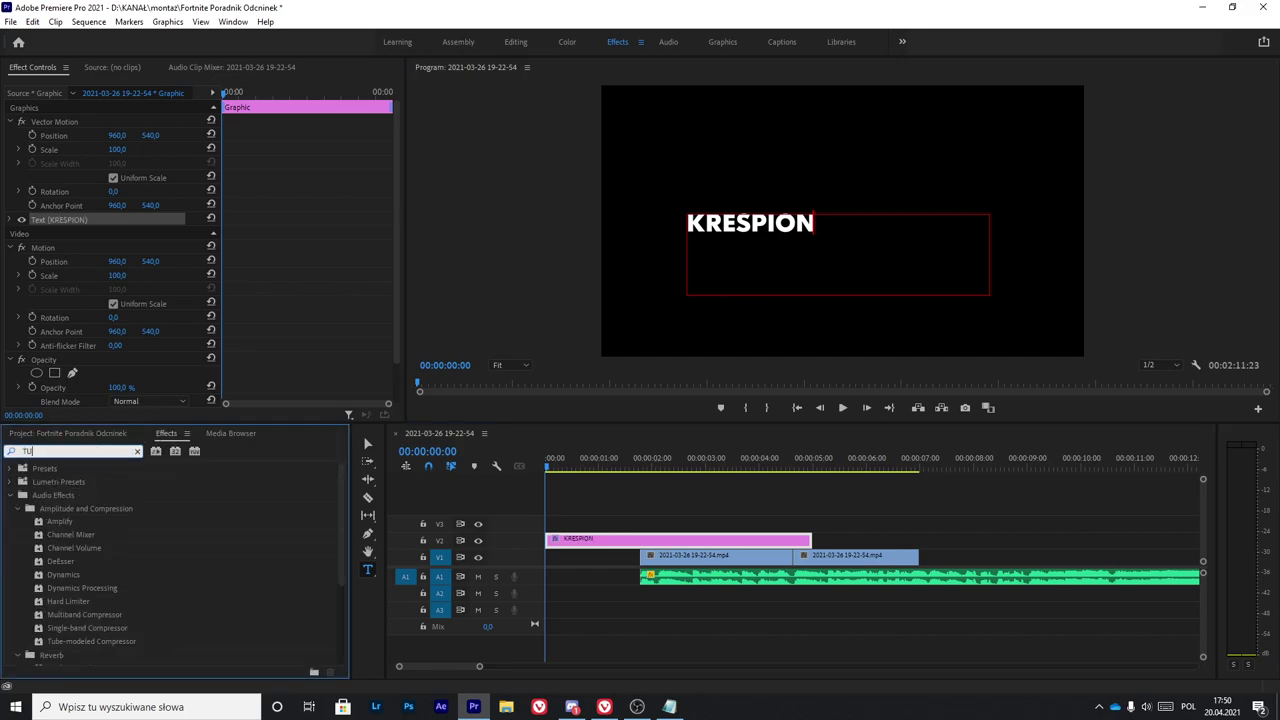
pyautogui.write('RBU')
pyautogui.moveTo(96, 553); pyautogui.dragTo(699, 536)
# Step: Set the Turbulent Displace amount on the title to 20
pyautogui.scroll(-3, 88, 372)
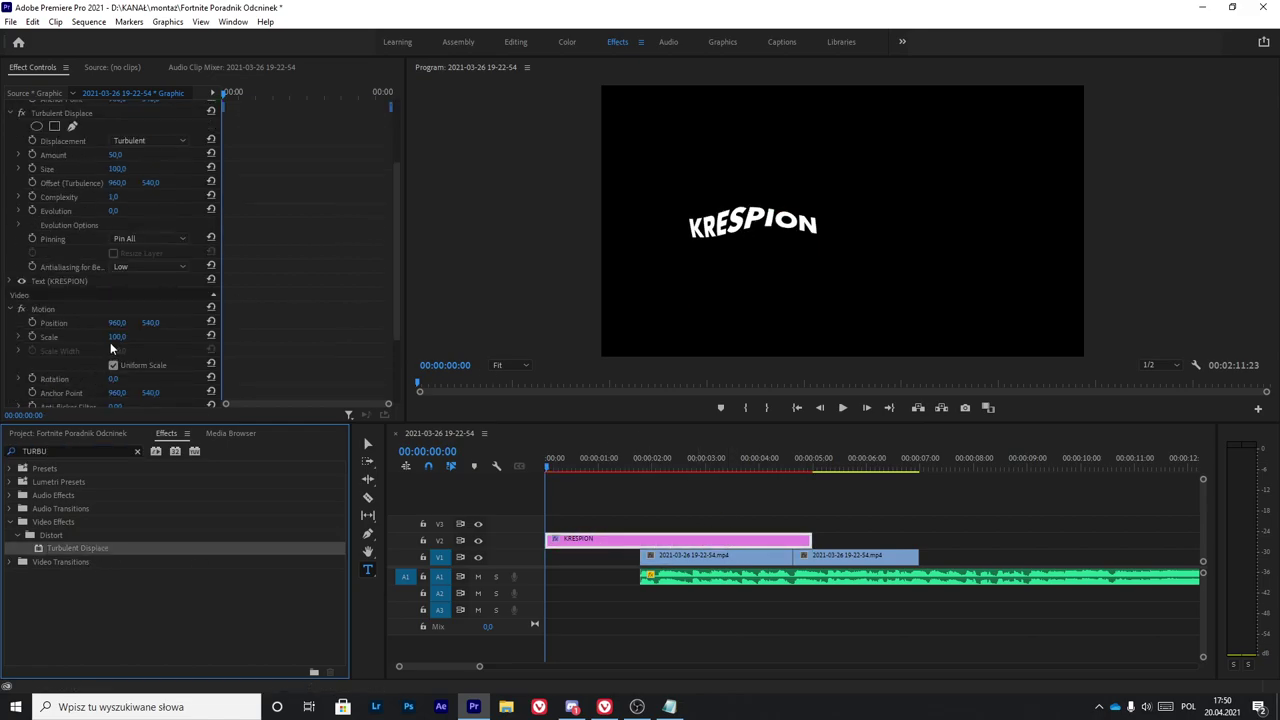
pyautogui.scroll(4, 133, 346)
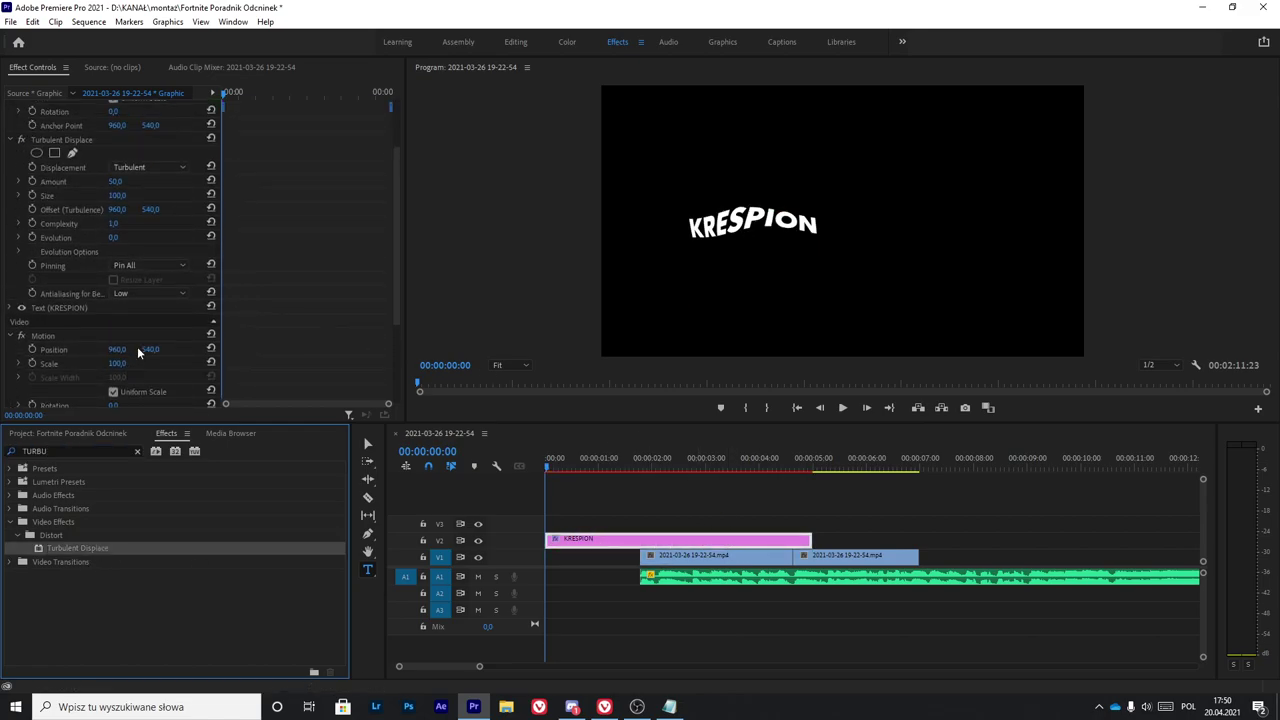
pyautogui.click(124, 234)
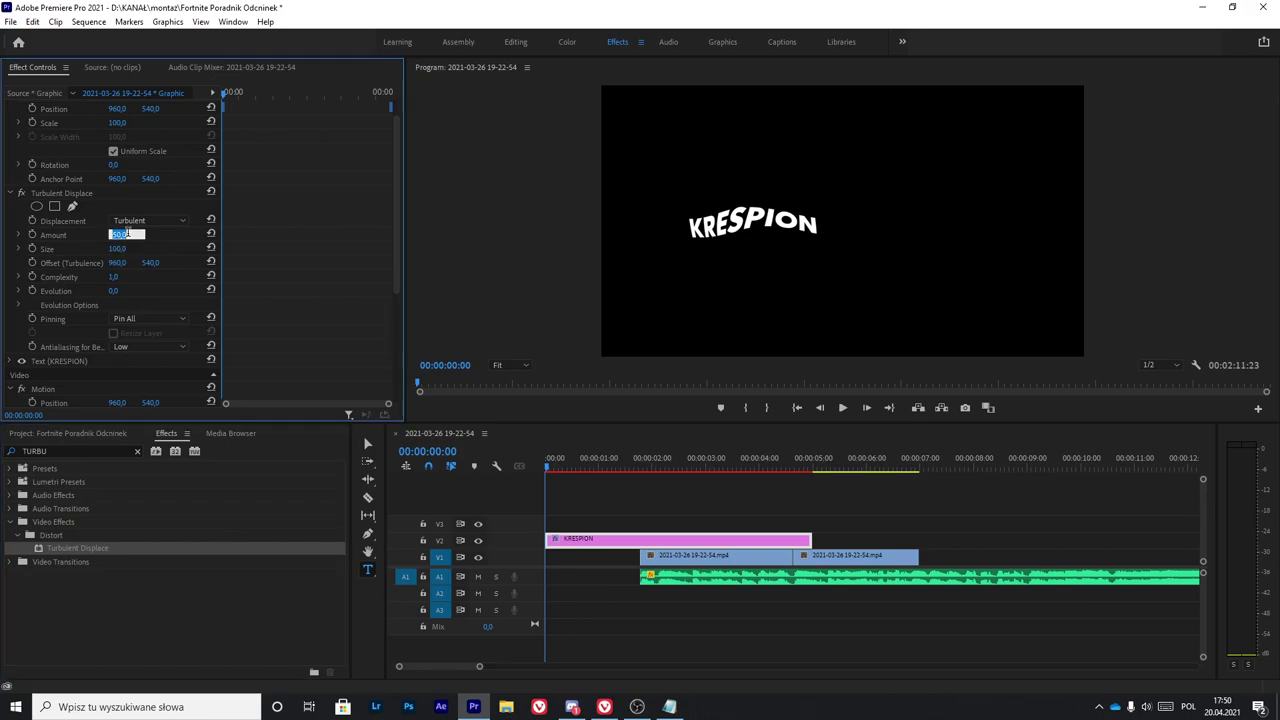
pyautogui.write('20')
pyautogui.press('Return')
# Step: Move the title toward the centre of the frame and shrink its text box to fit the word
pyautogui.click(367, 443)
pyautogui.click(830, 226)
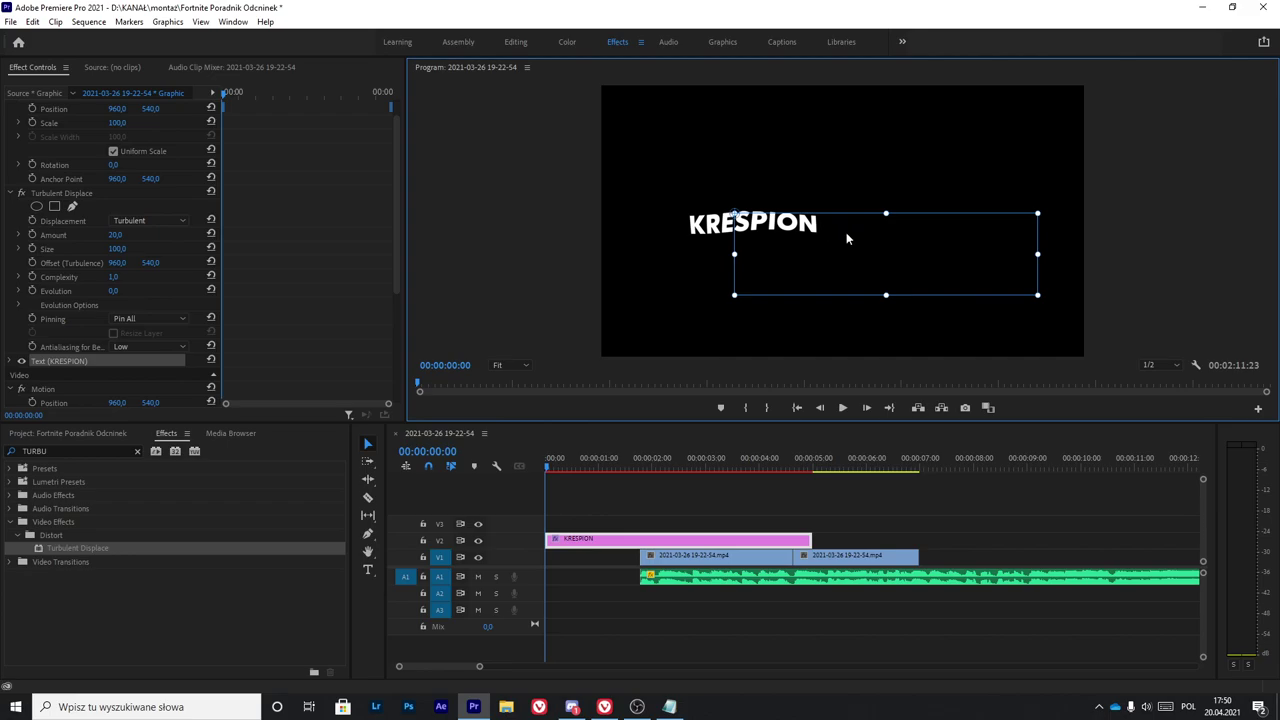
pyautogui.moveTo(1037, 295); pyautogui.dragTo(870, 237)
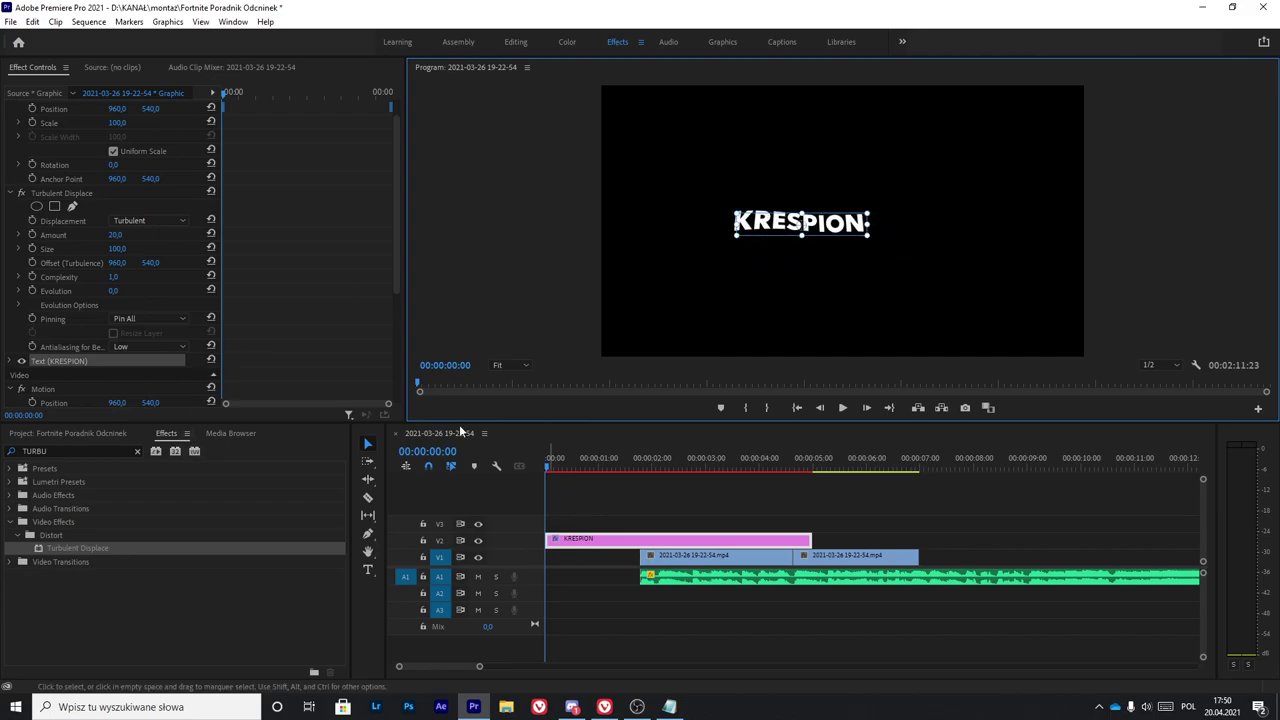
# Step: Set the title's Vector Motion scale to 120 and reposition the text at the centre of the frame
pyautogui.scroll(1, 100, 158)
pyautogui.click(116, 151)
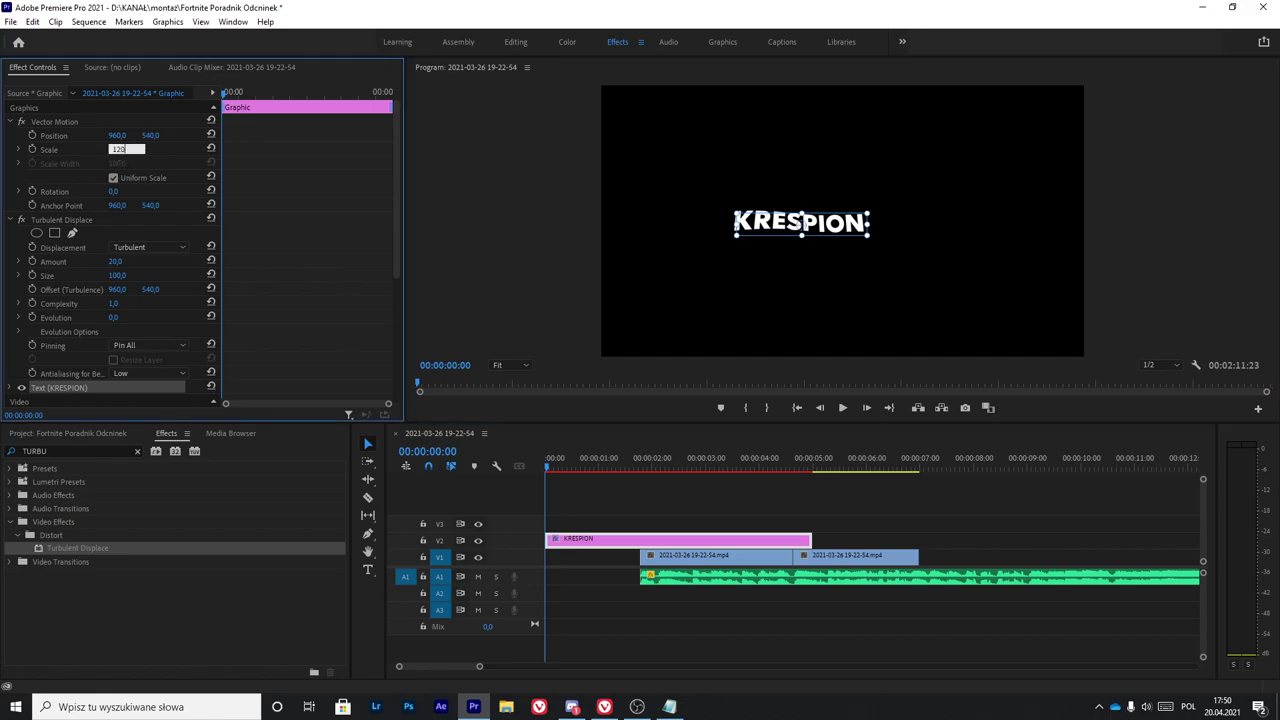
pyautogui.press('Return')
pyautogui.moveTo(850, 237); pyautogui.dragTo(890, 229)
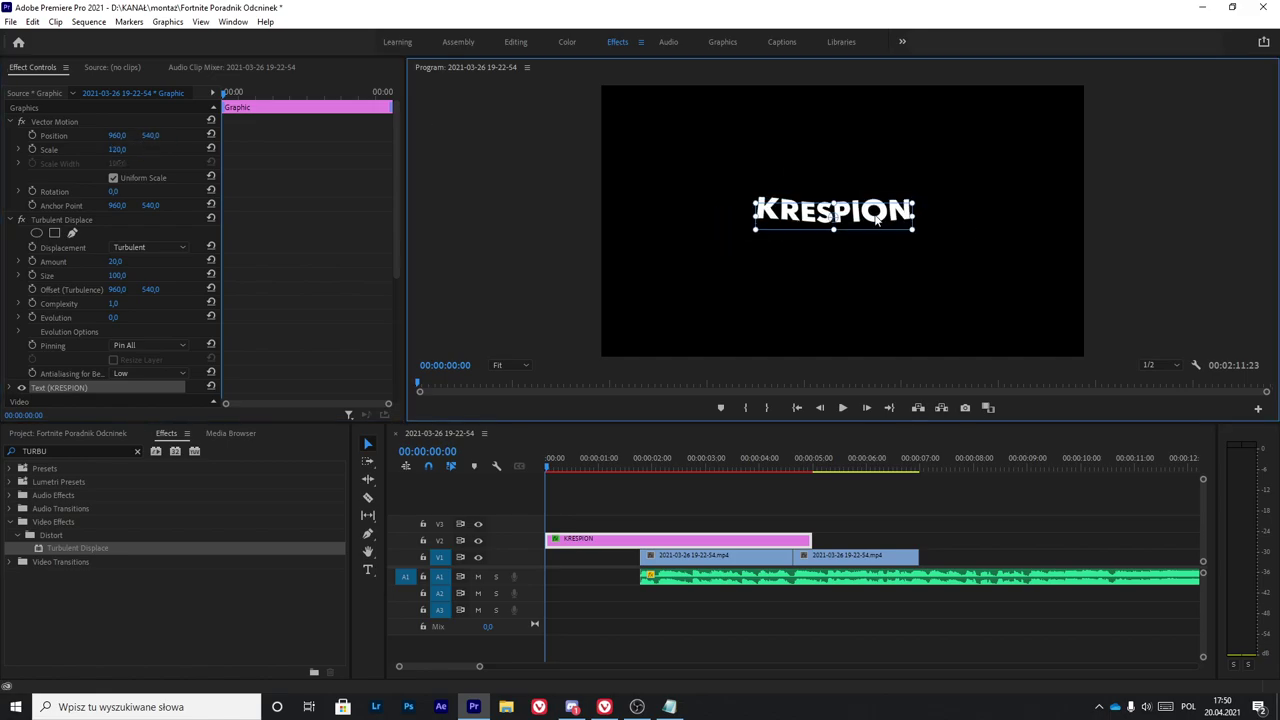
# Step: Set the title's Turbulent Displace offset to 2500, 1500 at the start of the clip
pyautogui.scroll(-1, 122, 267)
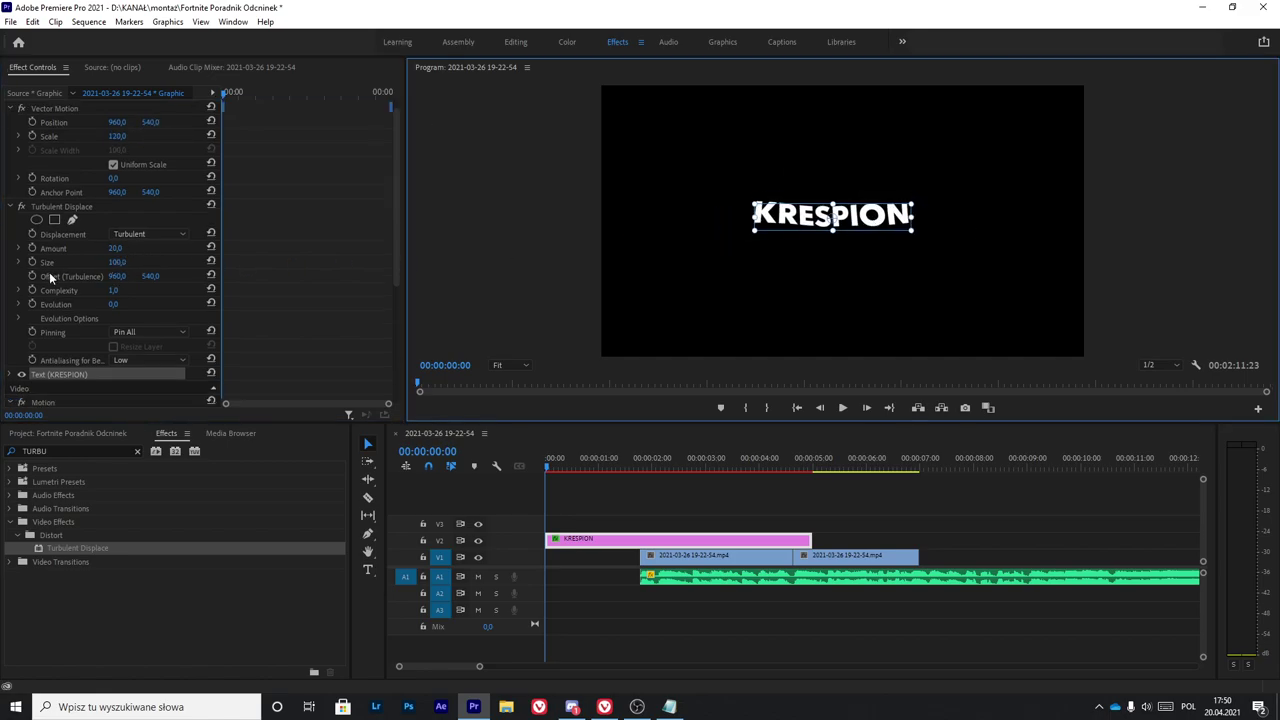
pyautogui.moveTo(227, 94); pyautogui.dragTo(198, 97)
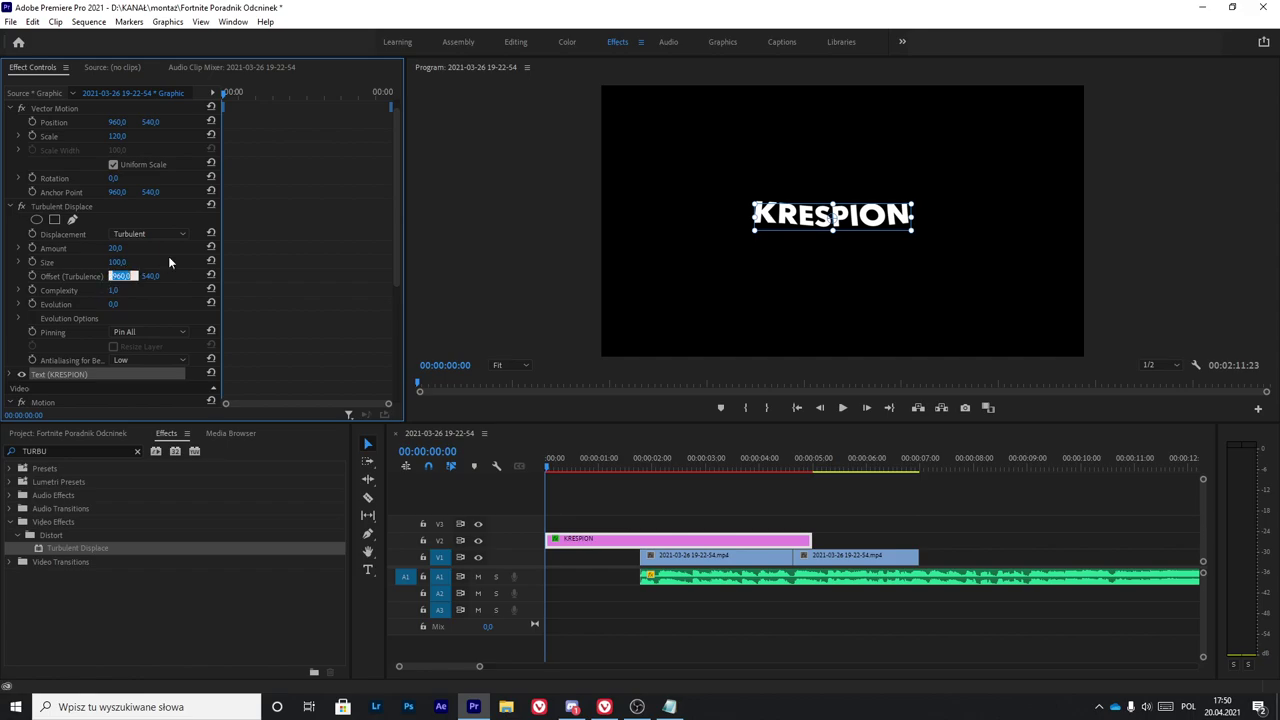
pyautogui.write('250')
pyautogui.press('Tab')
pyautogui.write('15')
pyautogui.press('Return')
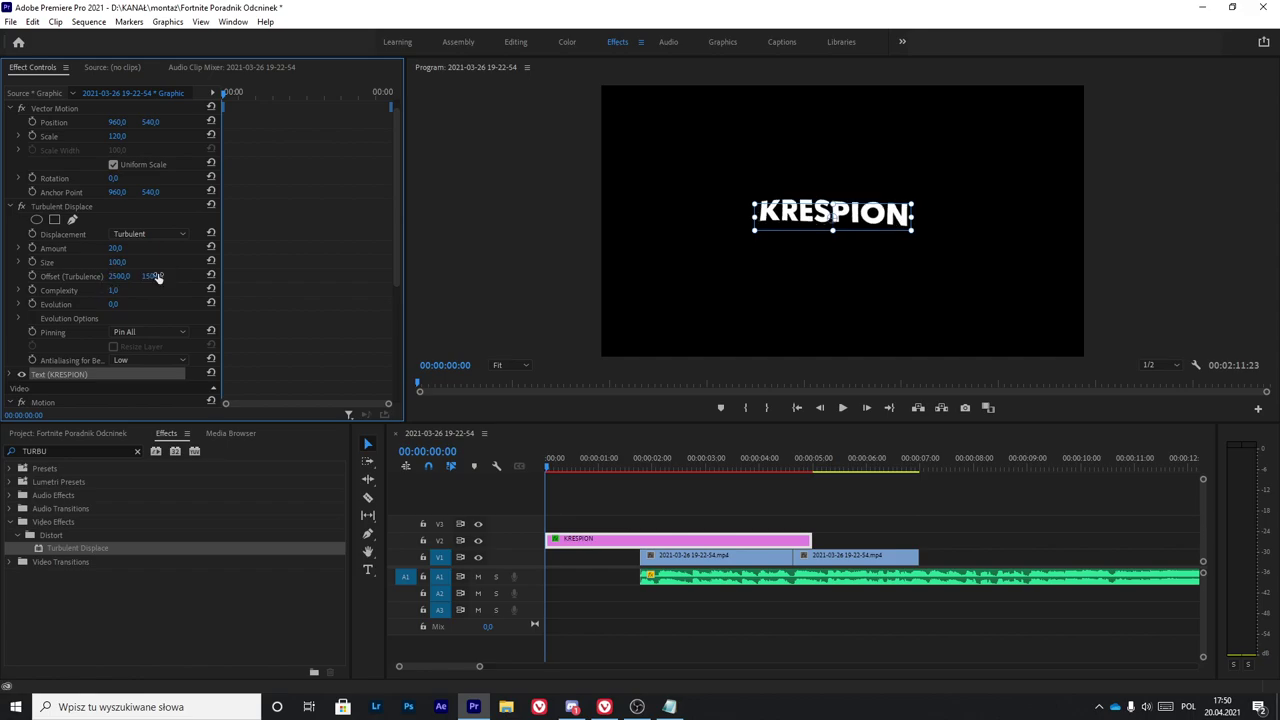
# Step: Split the title clip where the gameplay begins and delete the part that overlaps the gameplay
pyautogui.press('c')
pyautogui.click(641, 541)
pyautogui.press('v')
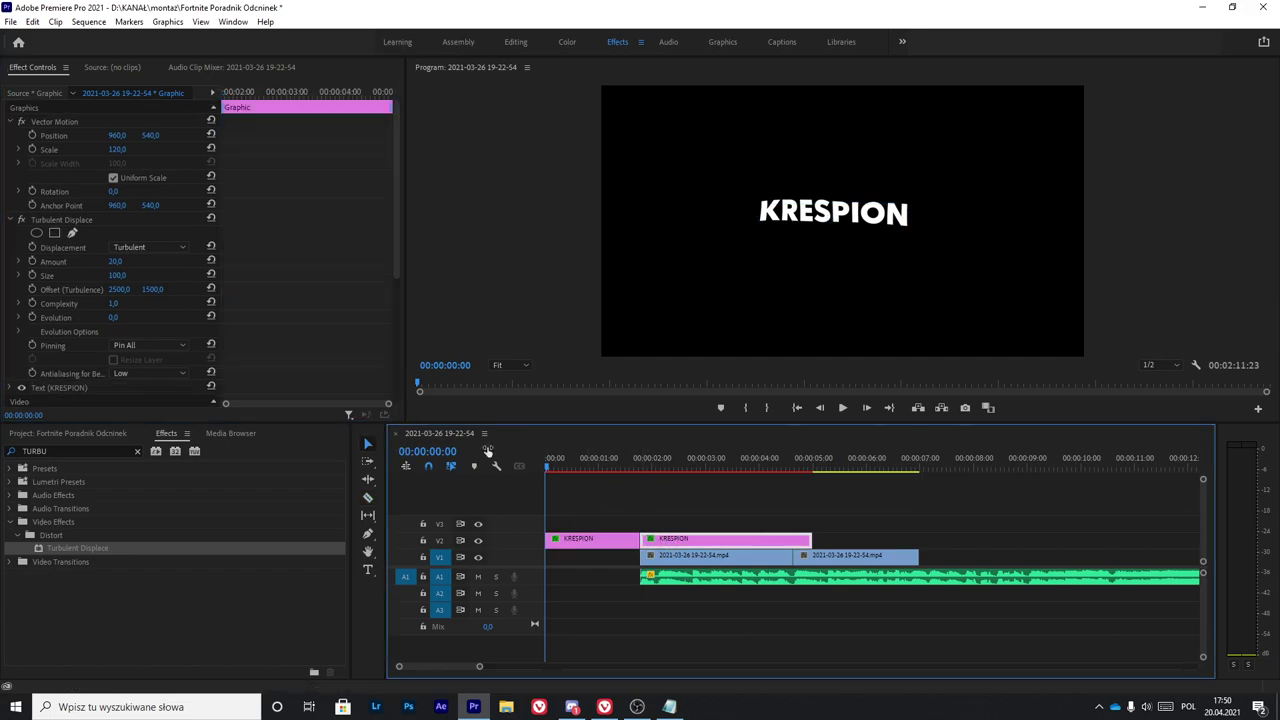
pyautogui.press('Delete')
# Step: Animate the title's turbulence offset with keyframes, from 2500, 1500 at the clip's start to 960, 540 at its end
pyautogui.click(598, 543)
pyautogui.scroll(-4, 114, 272)
pyautogui.scroll(1, 114, 272)
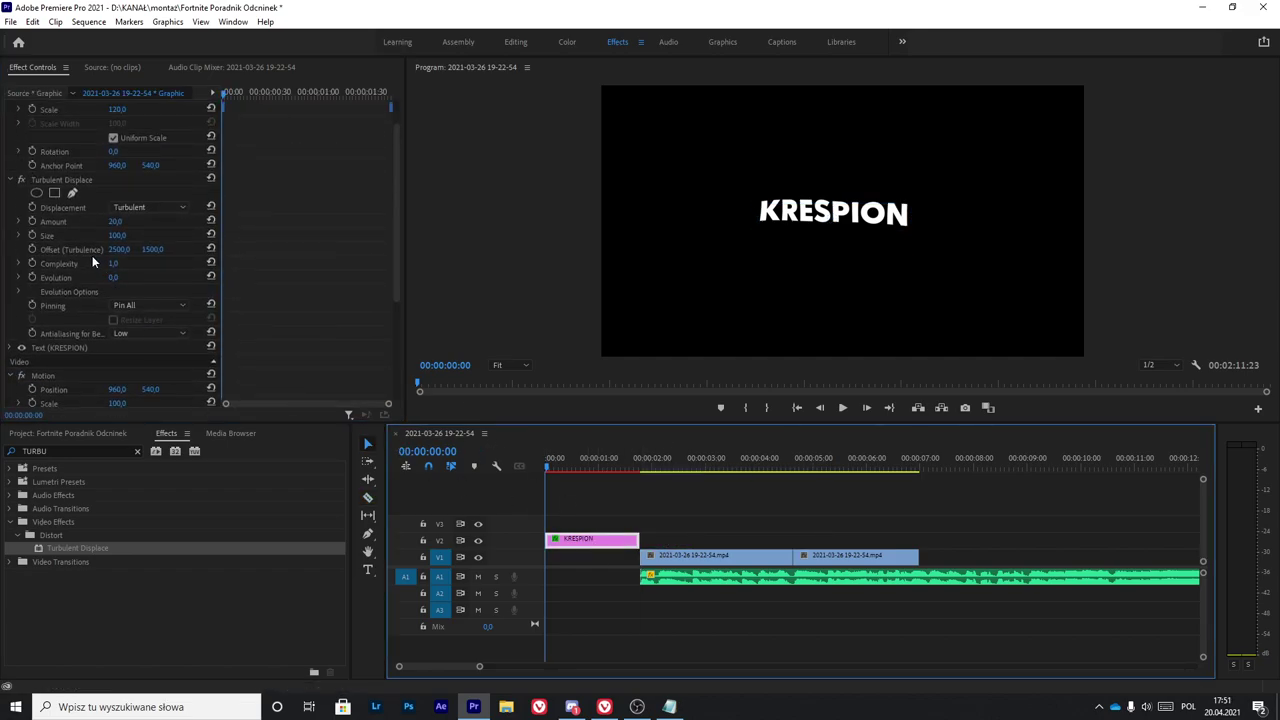
pyautogui.click(37, 250)
pyautogui.press('Down')
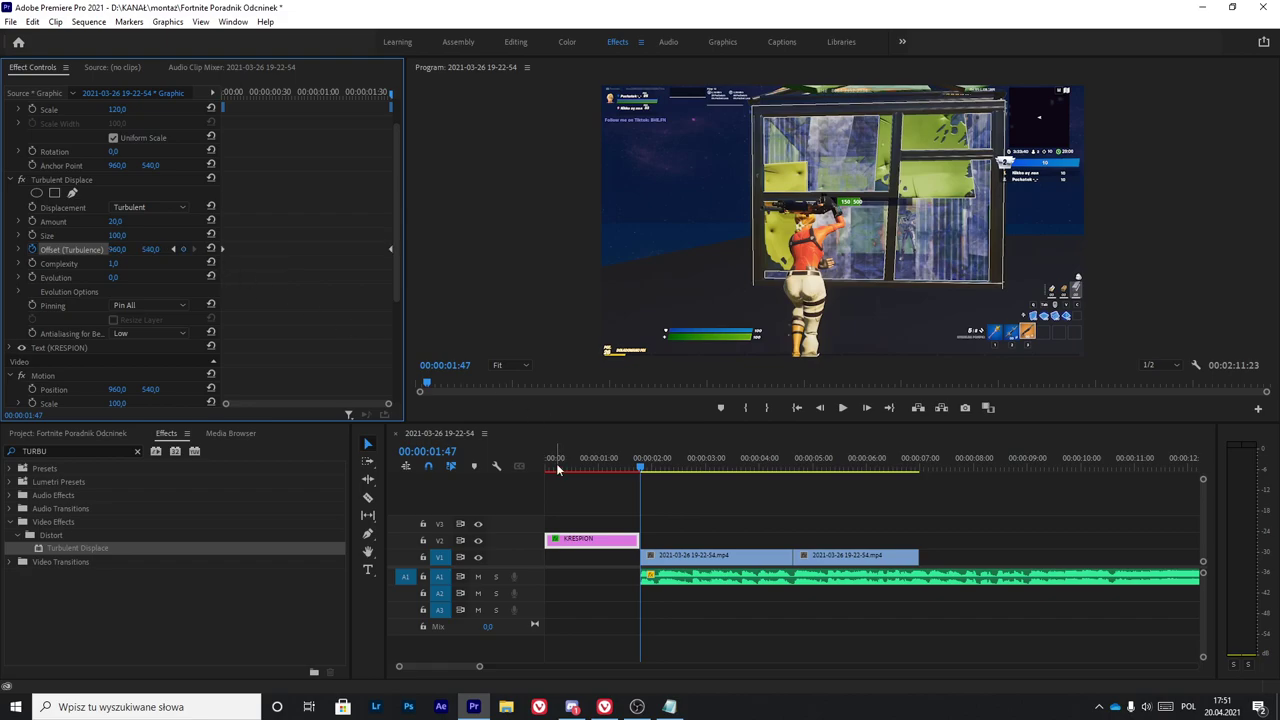
# Step: Preview the title animation from the start, render the timeline effects, and play on into the gameplay
pyautogui.moveTo(557, 463); pyautogui.dragTo(497, 468)
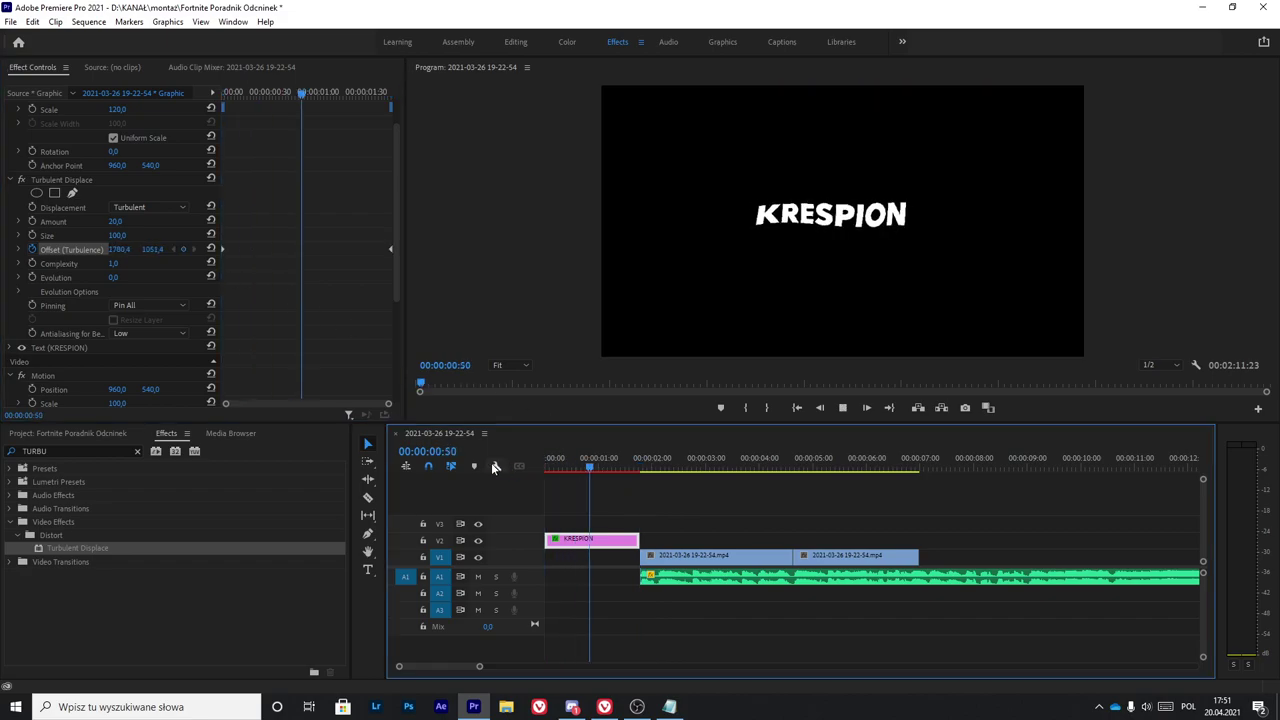
pyautogui.press('Return')
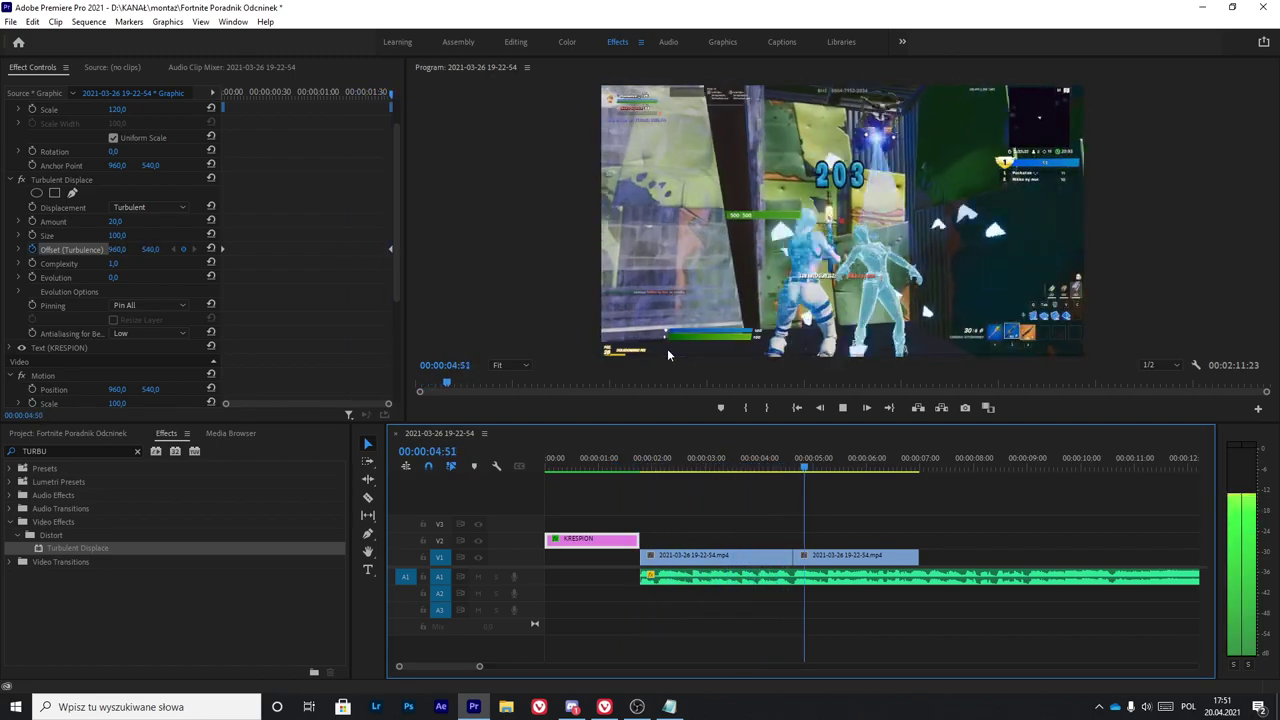
pyautogui.press('space')
# Step: Split the second gameplay piece at 00:00:05:22 and select the short segment before the new cut
pyautogui.scroll(4, 820, 563)
pyautogui.moveTo(830, 468)
pyautogui.mouseDown()
pyautogui.moveTo(880, 468)
pyautogui.moveTo(840, 470)
pyautogui.mouseUp()
pyautogui.press('c')
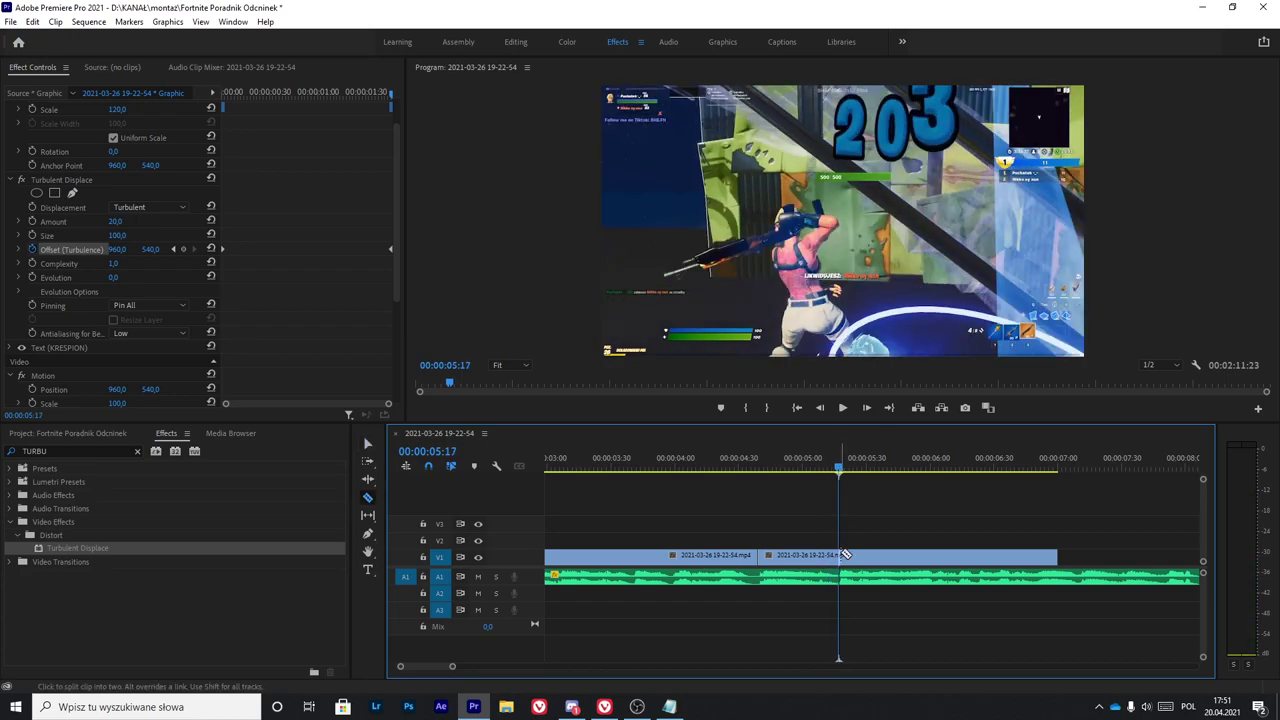
pyautogui.click(850, 468)
pyautogui.press('v')
pyautogui.click(851, 562)
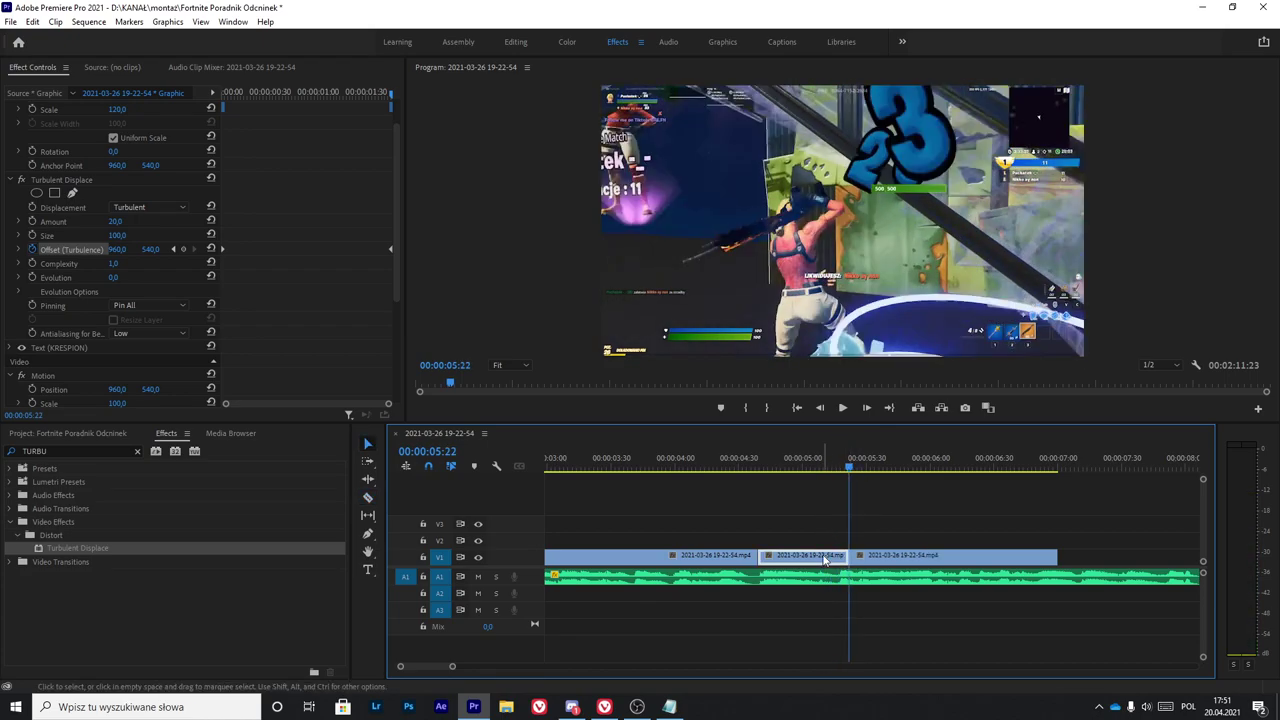
pyautogui.press('v')
pyautogui.click(784, 556)
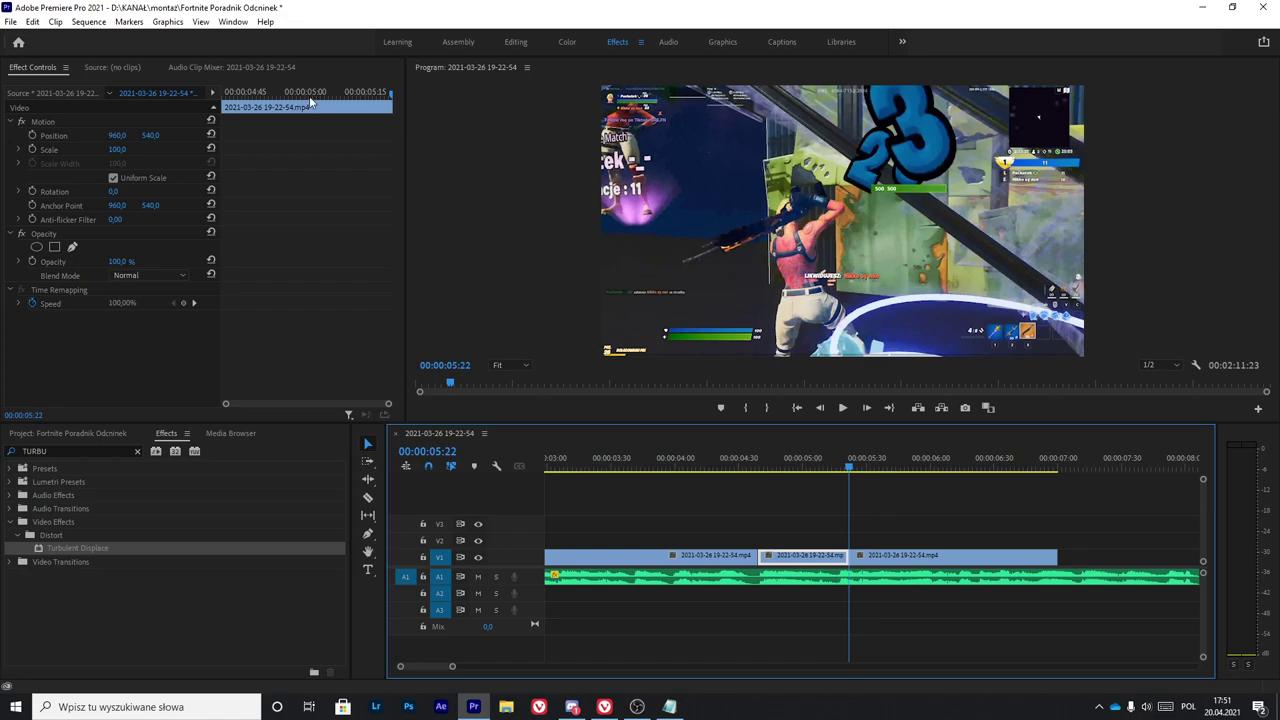
pyautogui.moveTo(253, 89); pyautogui.dragTo(142, 108)
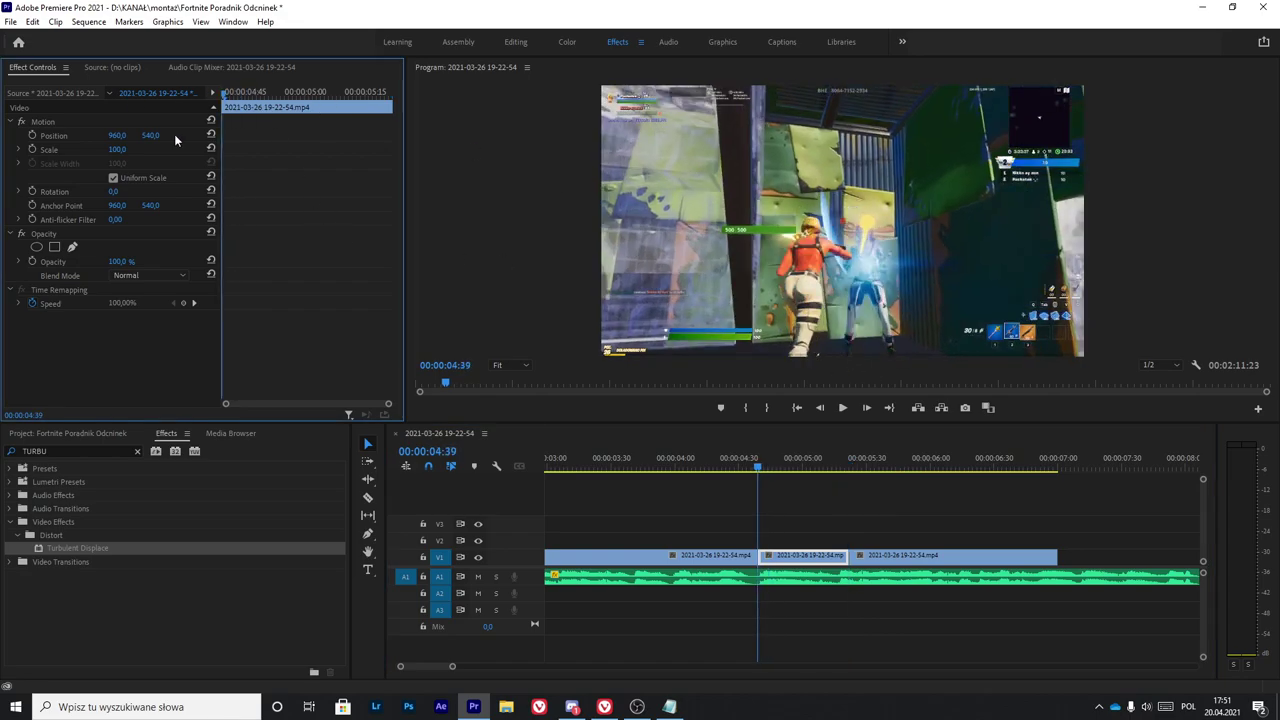
pyautogui.moveTo(769, 535); pyautogui.dragTo(850, 549)
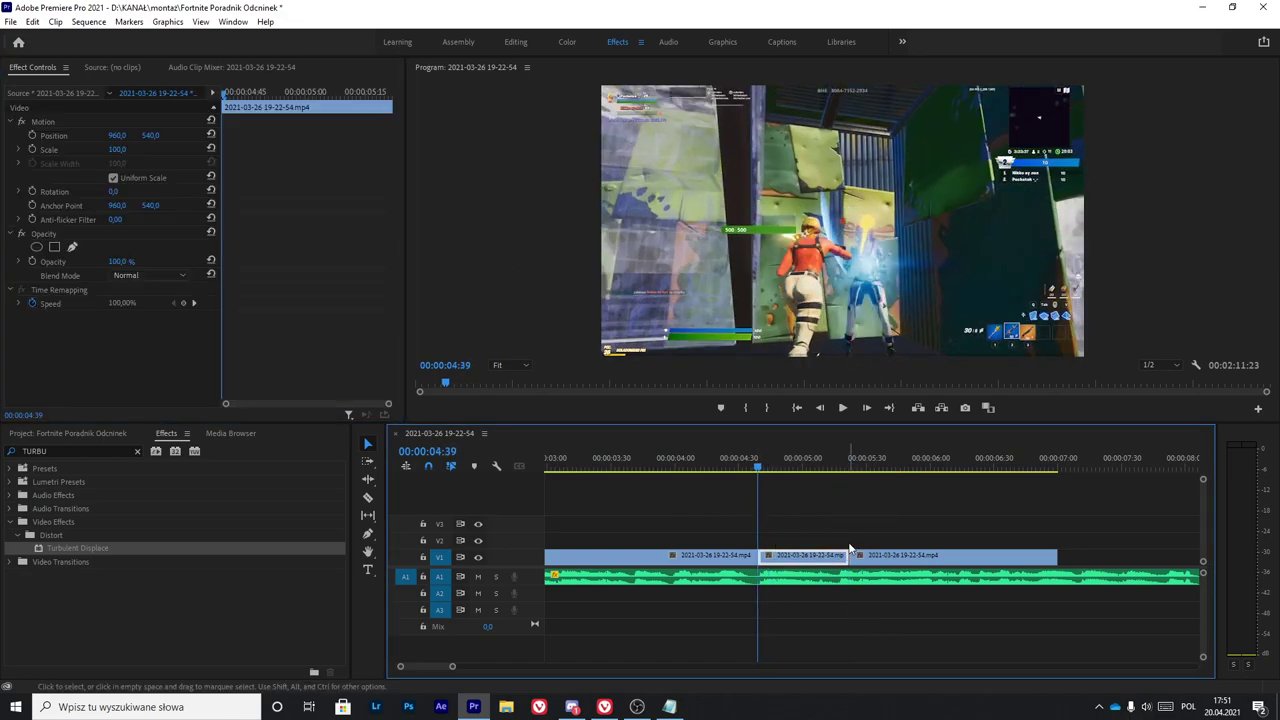
pyautogui.click(820, 532)
pyautogui.moveTo(757, 533); pyautogui.dragTo(808, 552)
pyautogui.click(810, 520)
pyautogui.click(806, 557)
pyautogui.click(163, 94)
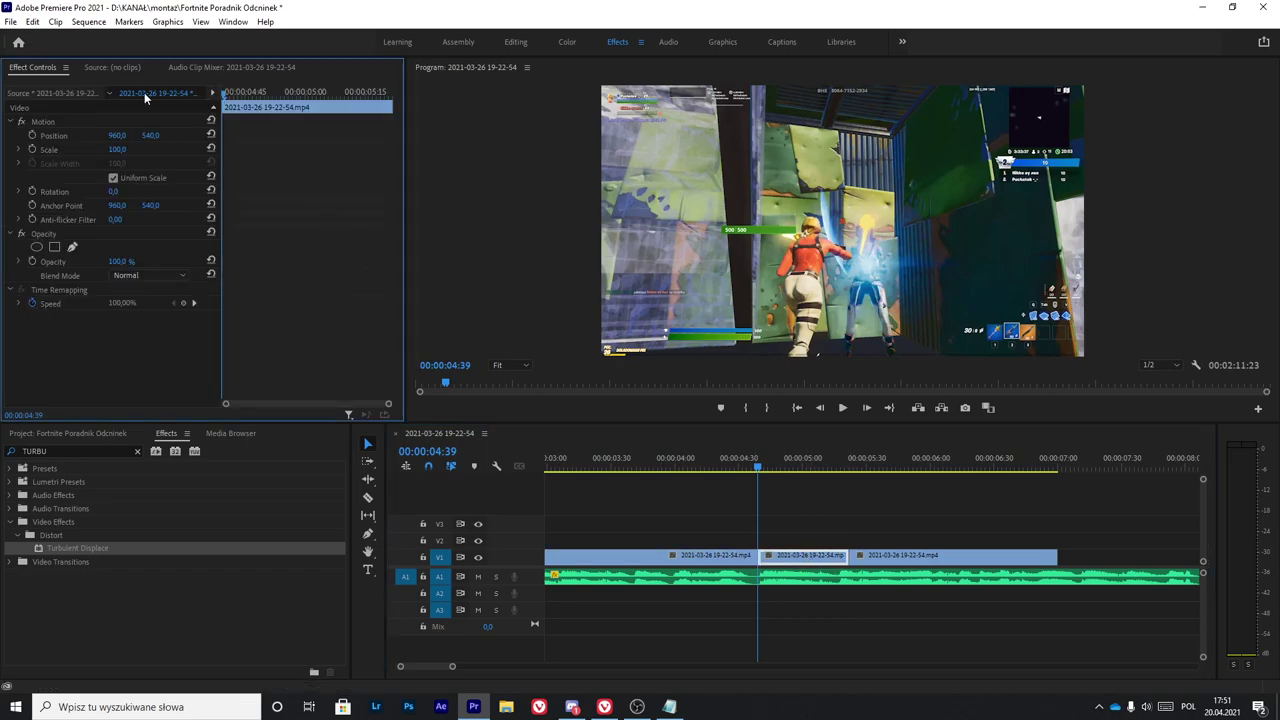
pyautogui.click(121, 450)
pyautogui.click(813, 512)
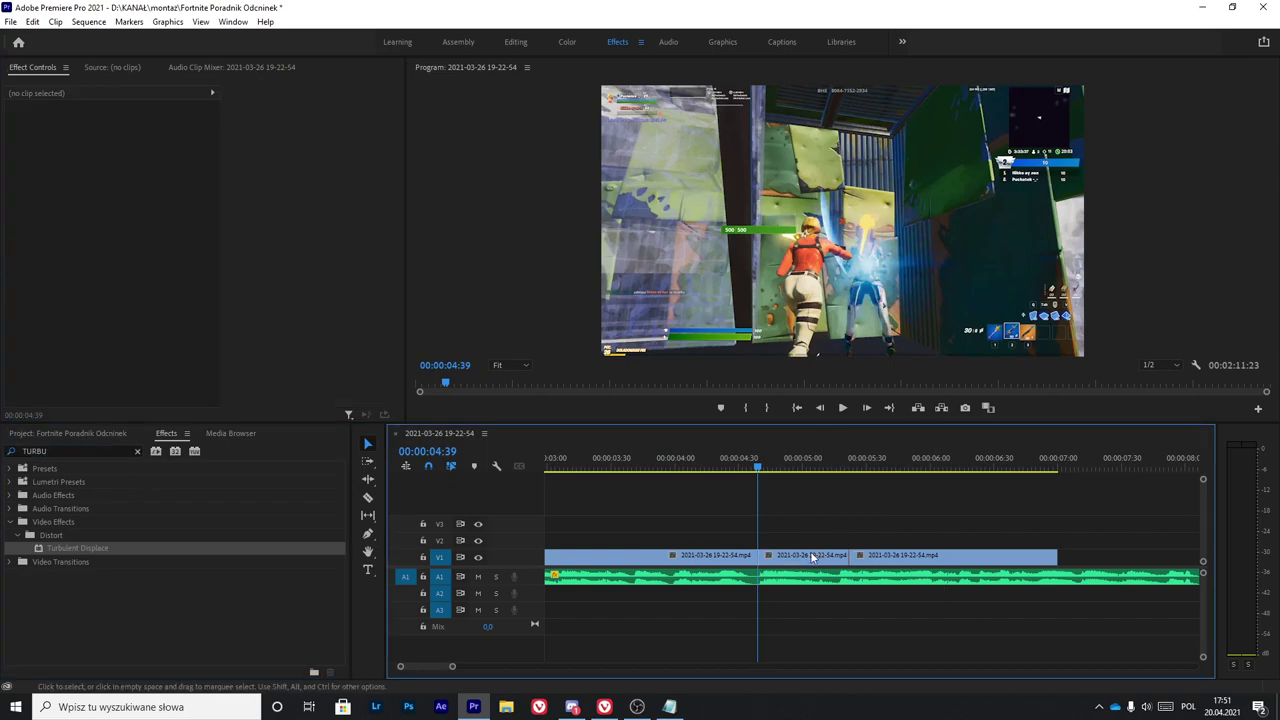
pyautogui.scroll(3, 753, 551)
pyautogui.scroll(-3, 777, 539)
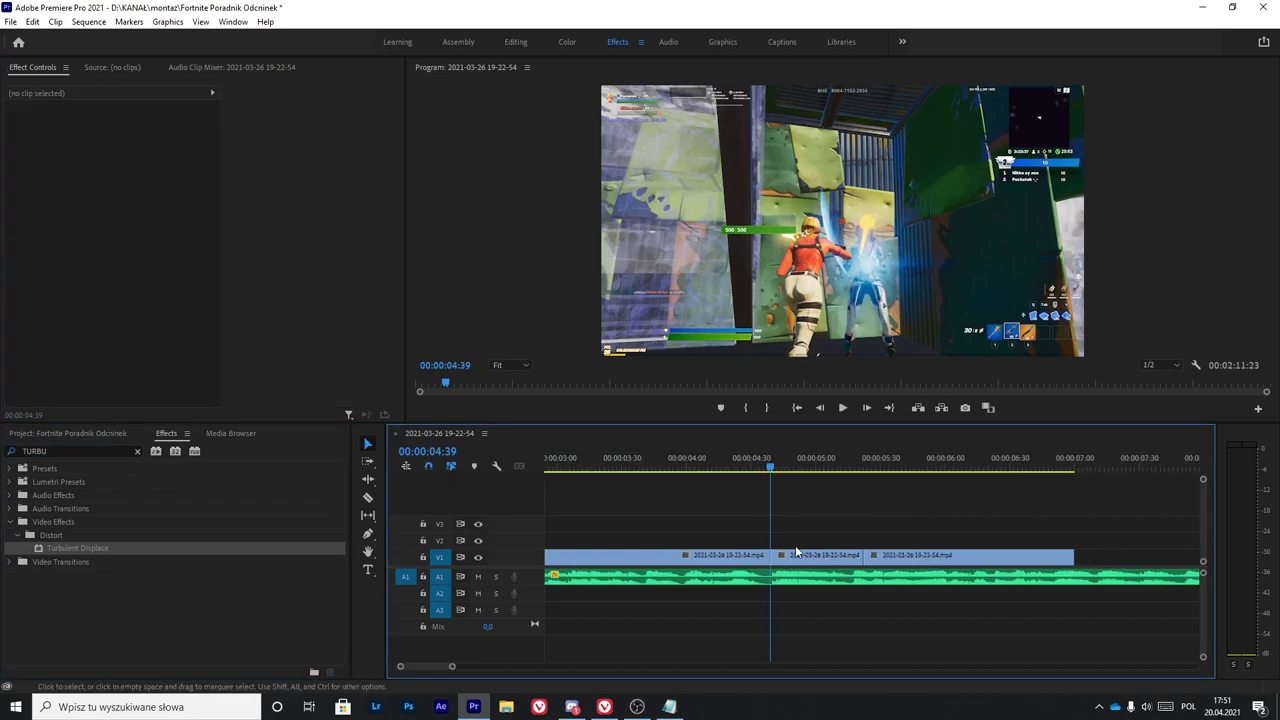
# Step: Slow the short middle gameplay segment to 77% speed with Optical Flow time interpolation, and place the playhead at 00:00:04:27
pyautogui.click(808, 557)
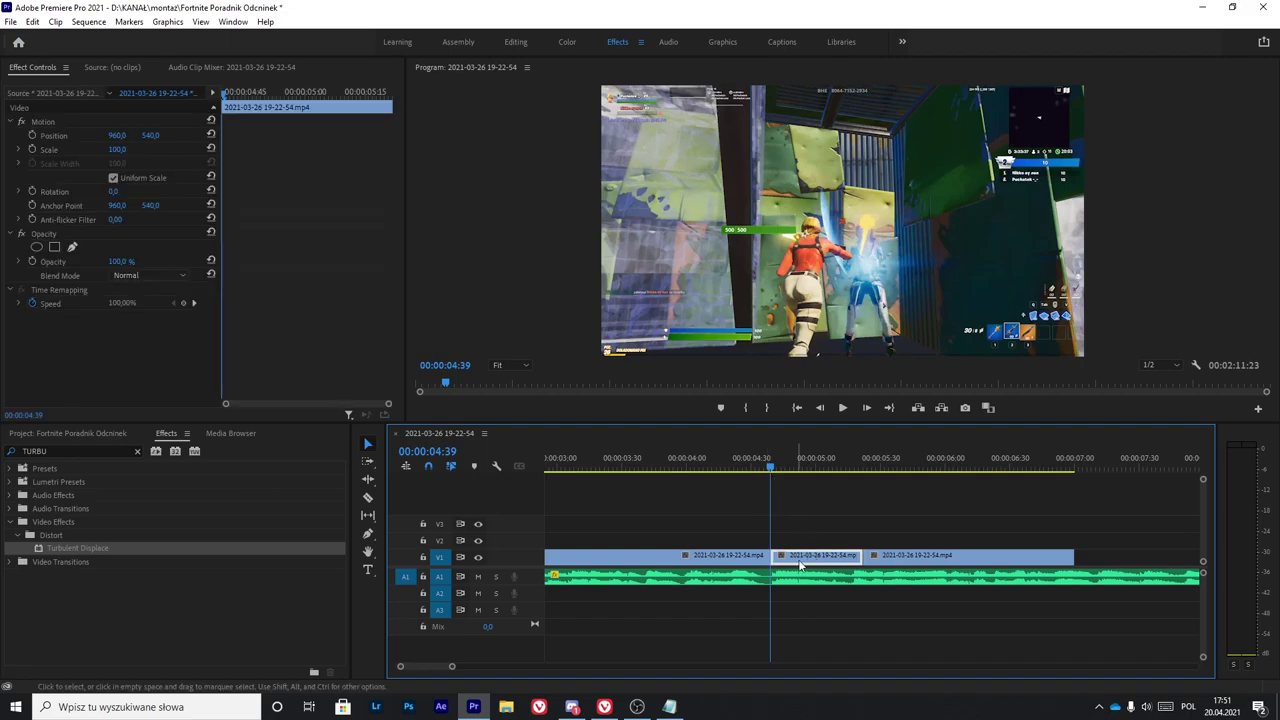
pyautogui.rightClick(808, 557)
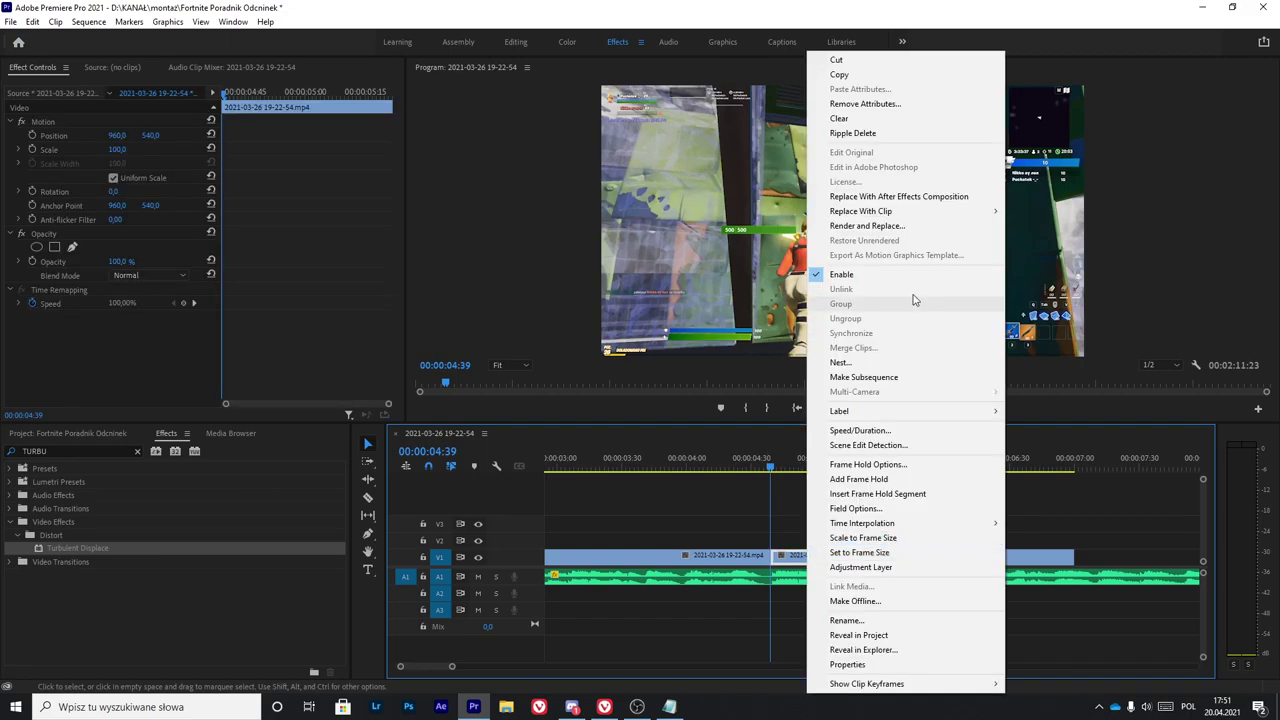
pyautogui.click(845, 431)
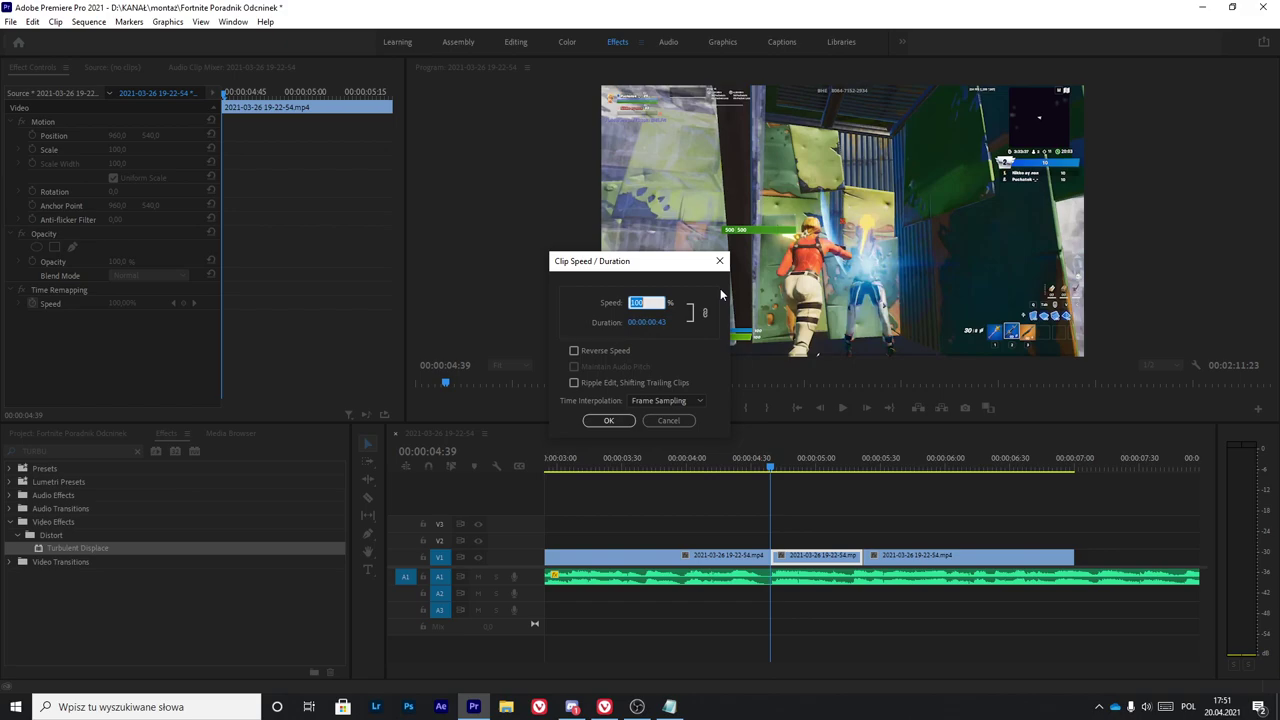
pyautogui.write('77')
pyautogui.click(664, 404)
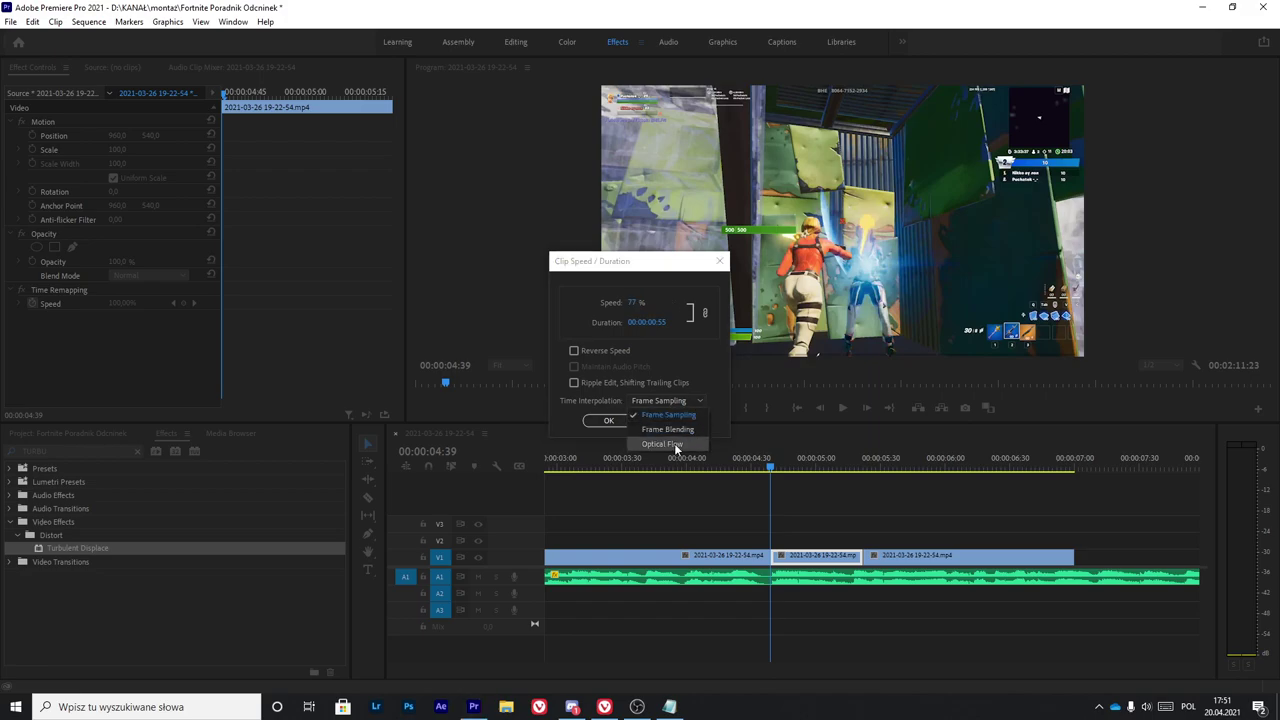
pyautogui.click(674, 443)
pyautogui.press('Return')
pyautogui.click(830, 495)
pyautogui.click(745, 468)
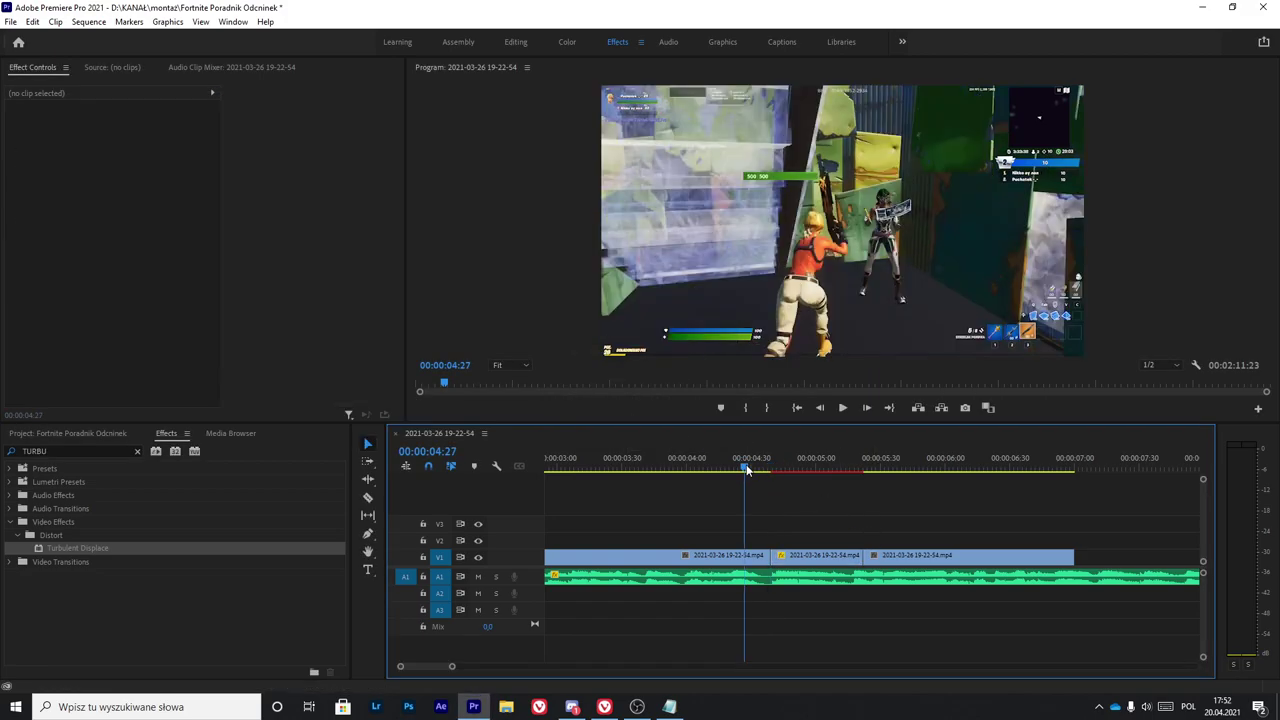
# Step: Render the timeline effects and preview the edit from the start through the slowed segment after the shot
pyautogui.press('Return')
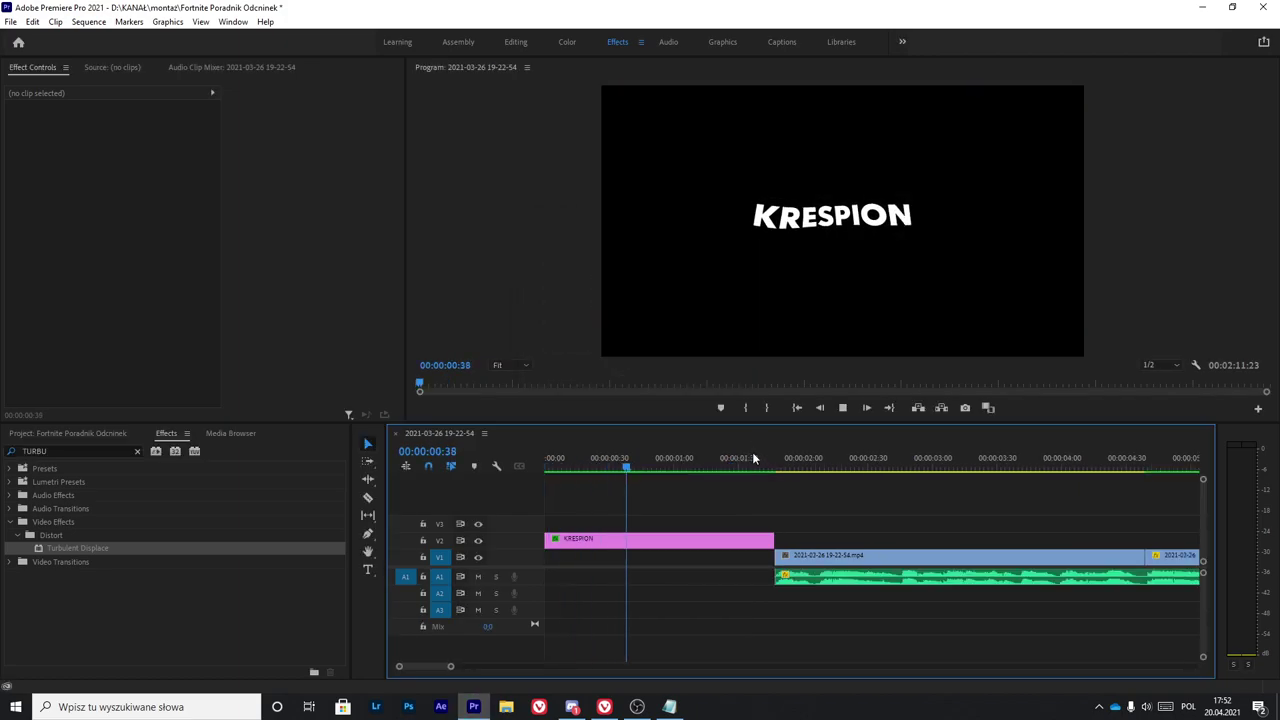
pyautogui.scroll(-2, 841, 496)
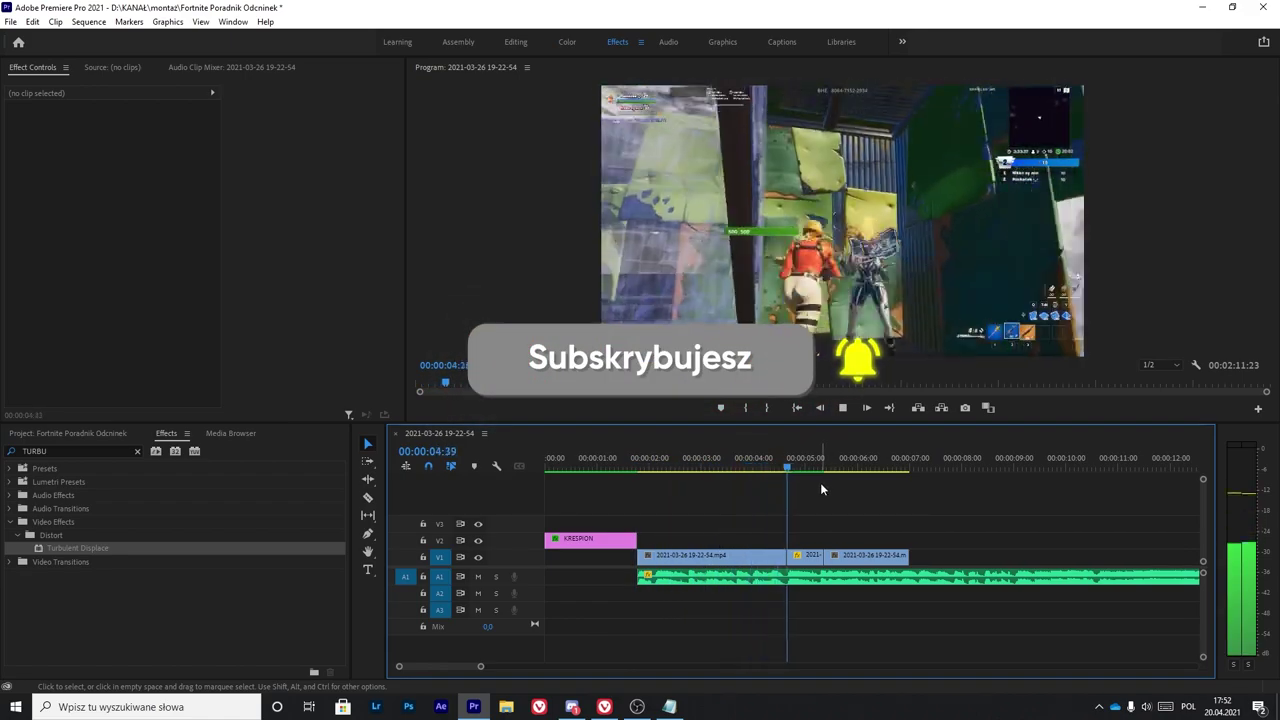
pyautogui.press('space')
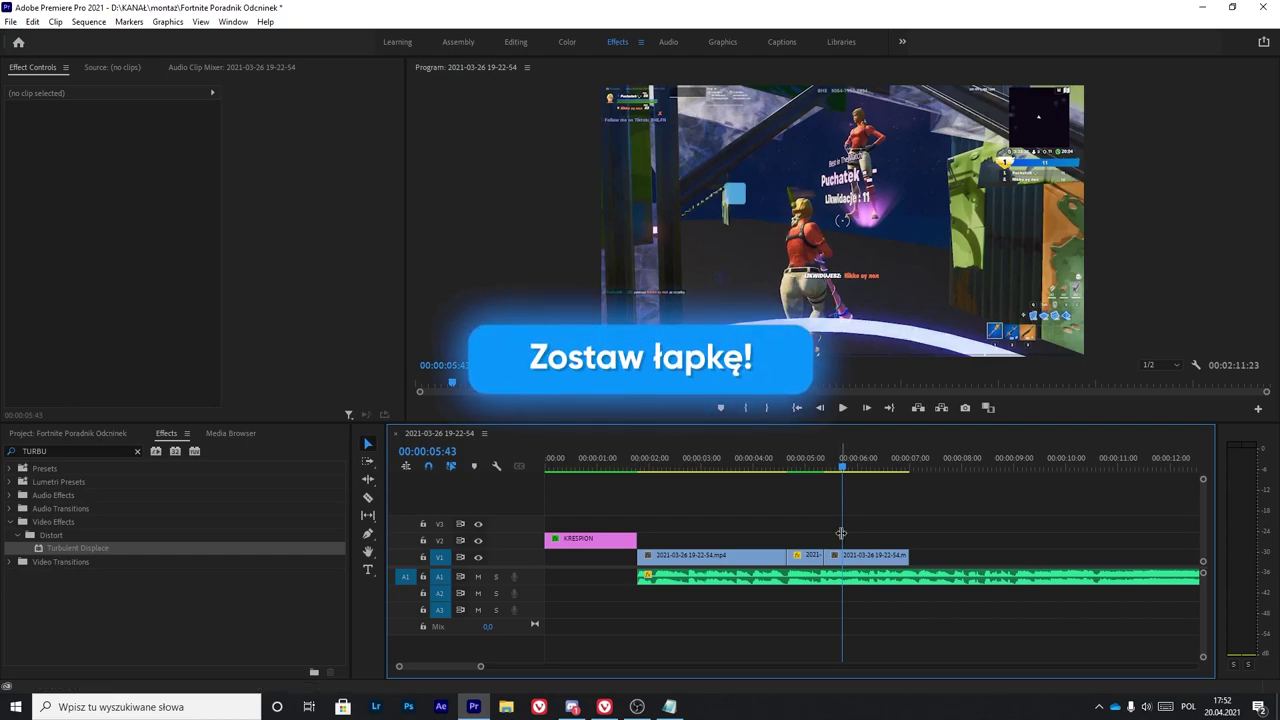
# Step: Select the slowed middle gameplay segment and apply the Gaussian Blur effect to it
pyautogui.scroll(3, 824, 513)
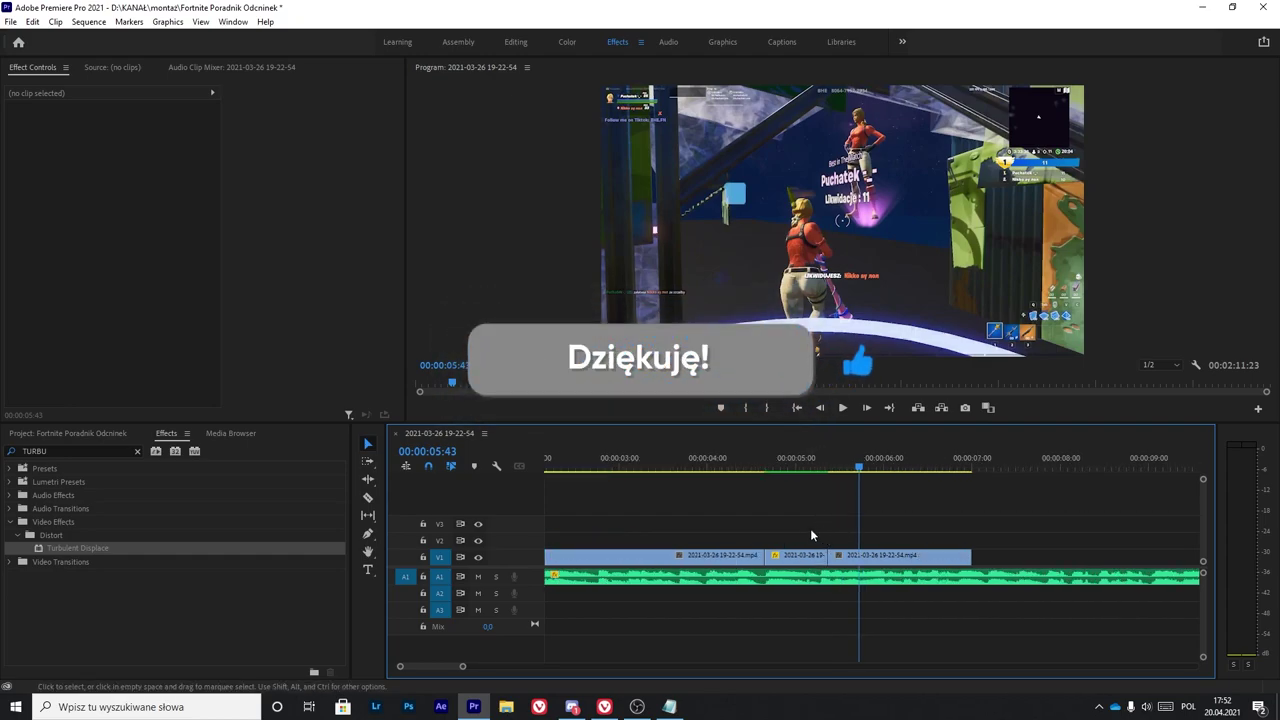
pyautogui.click(768, 468)
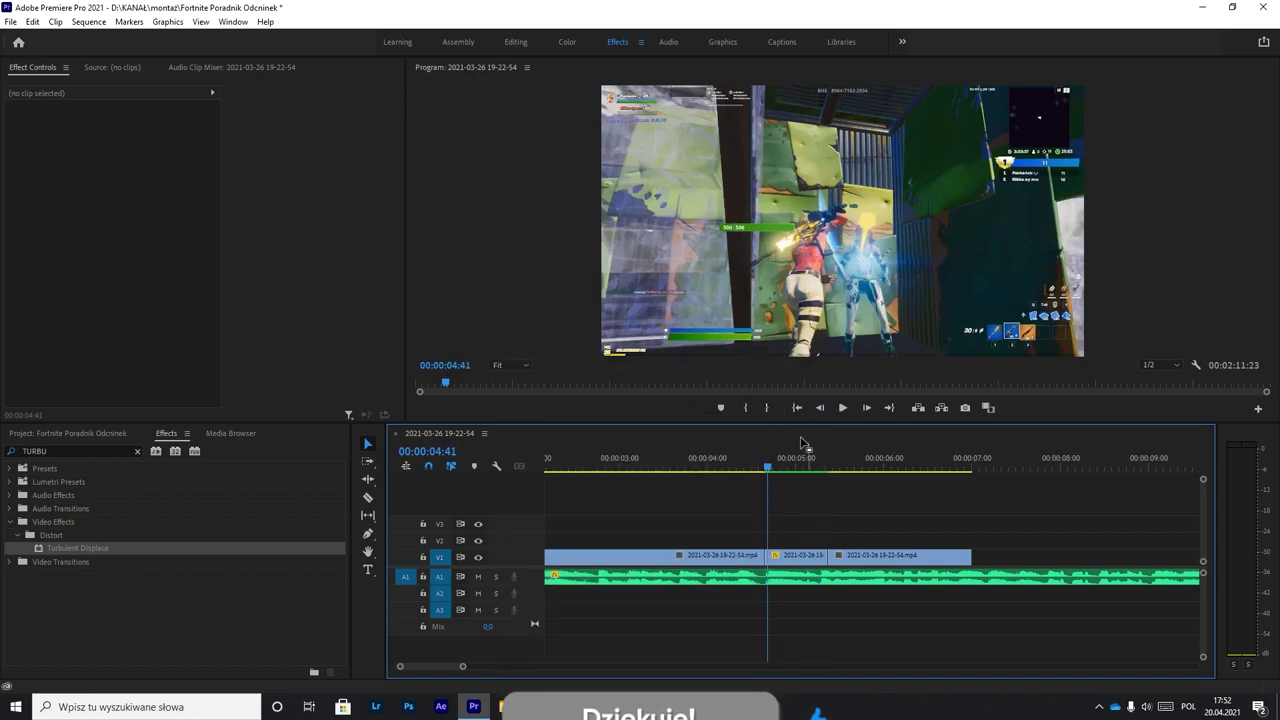
pyautogui.press('d')
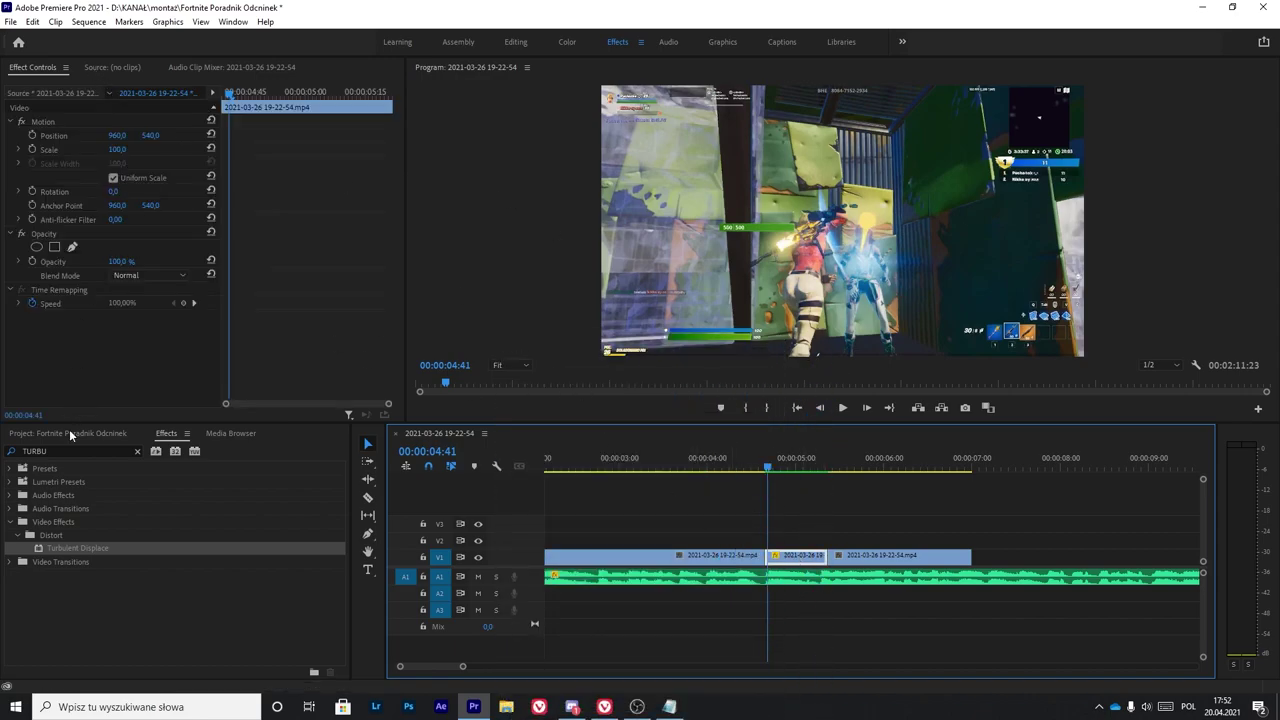
pyautogui.click(76, 450)
pyautogui.press('BackSpace')
pyautogui.press('BackSpace')
pyautogui.press('BackSpace')
pyautogui.press('BackSpace')
pyautogui.press('BackSpace')
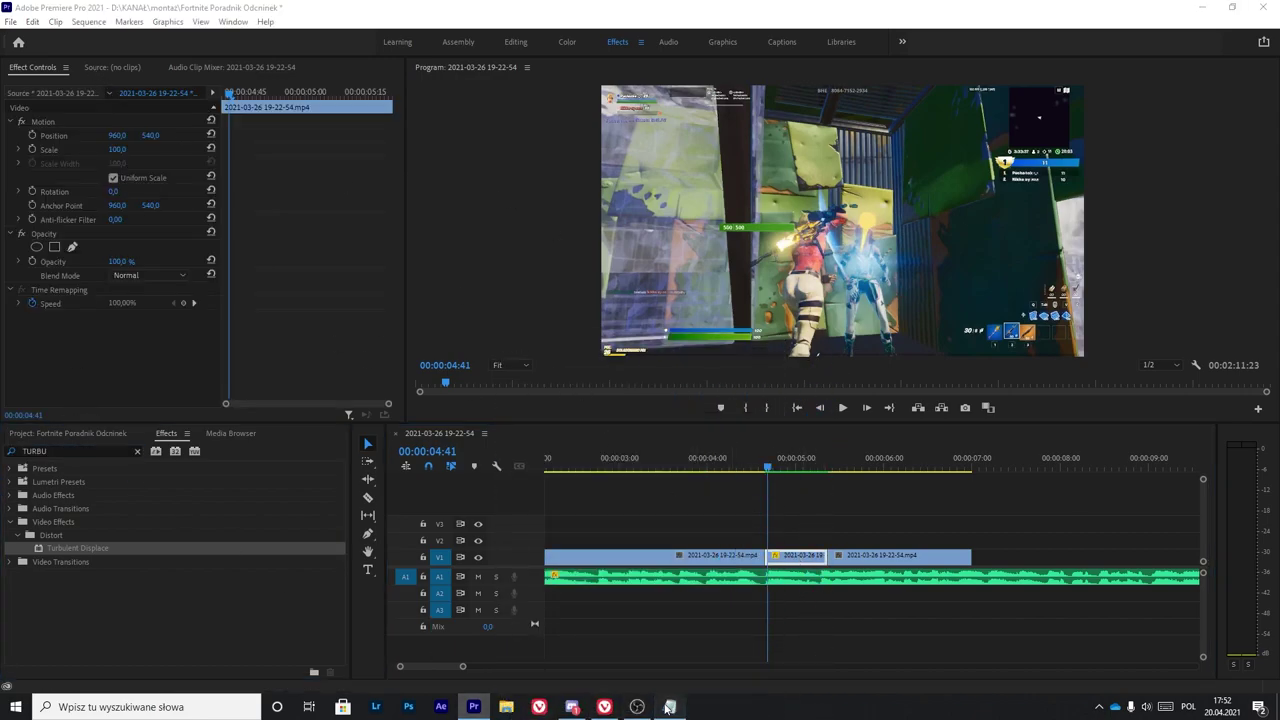
pyautogui.write('Blur Ga')
pyautogui.moveTo(120, 587); pyautogui.dragTo(795, 558)
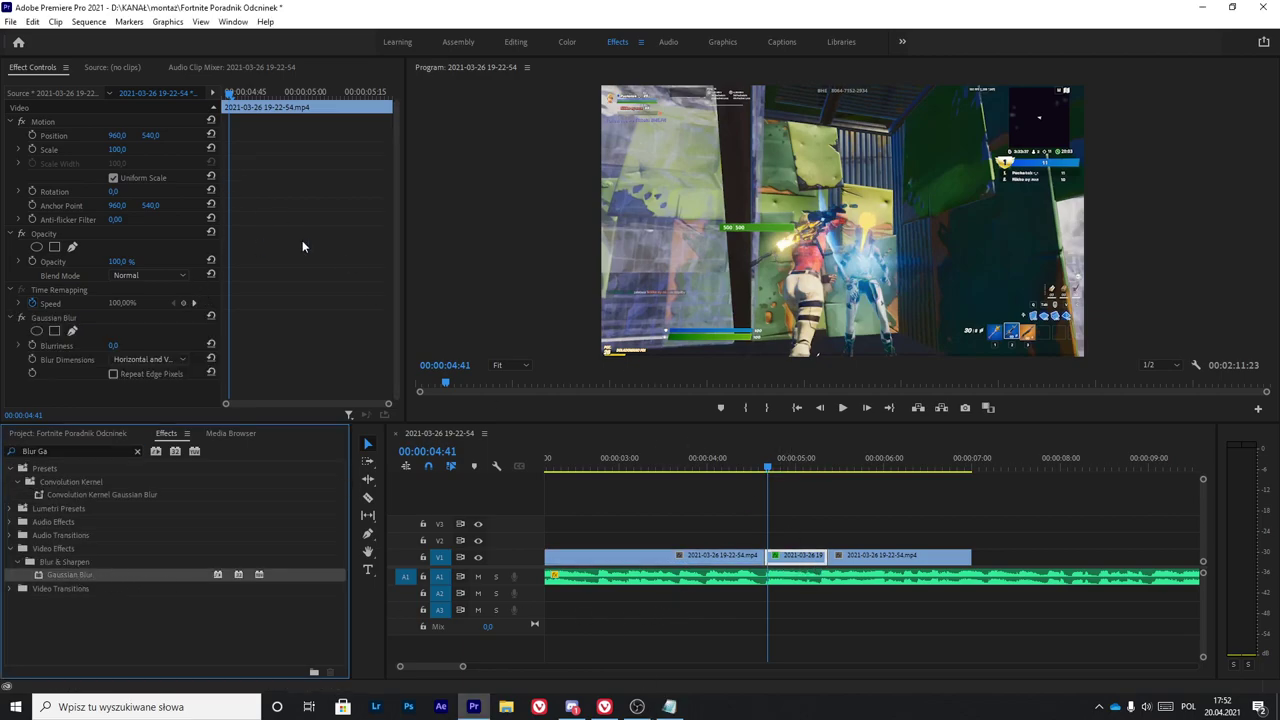
# Step: Animate the slowed segment's Blurriness with keyframing started at 00:00:04:37 with 0 and a value of 20 at 00:00:04:39
pyautogui.moveTo(232, 97); pyautogui.dragTo(146, 96)
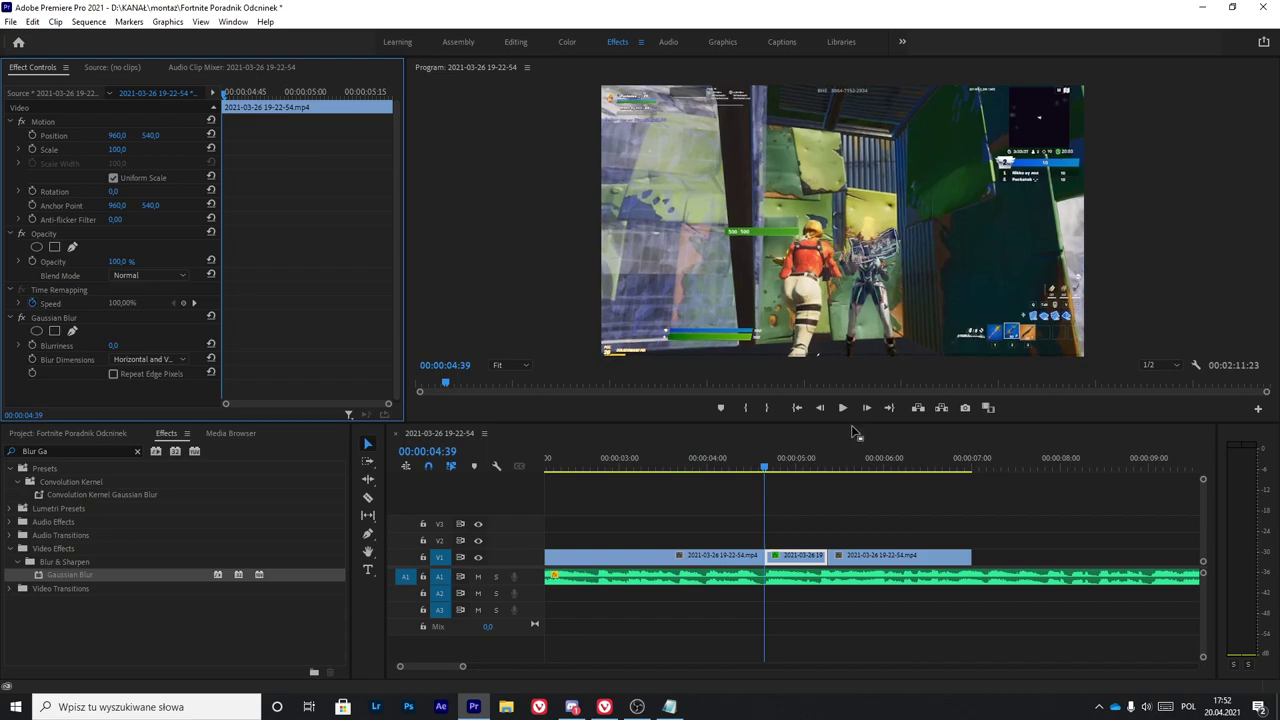
pyautogui.click(820, 408)
pyautogui.click(820, 408)
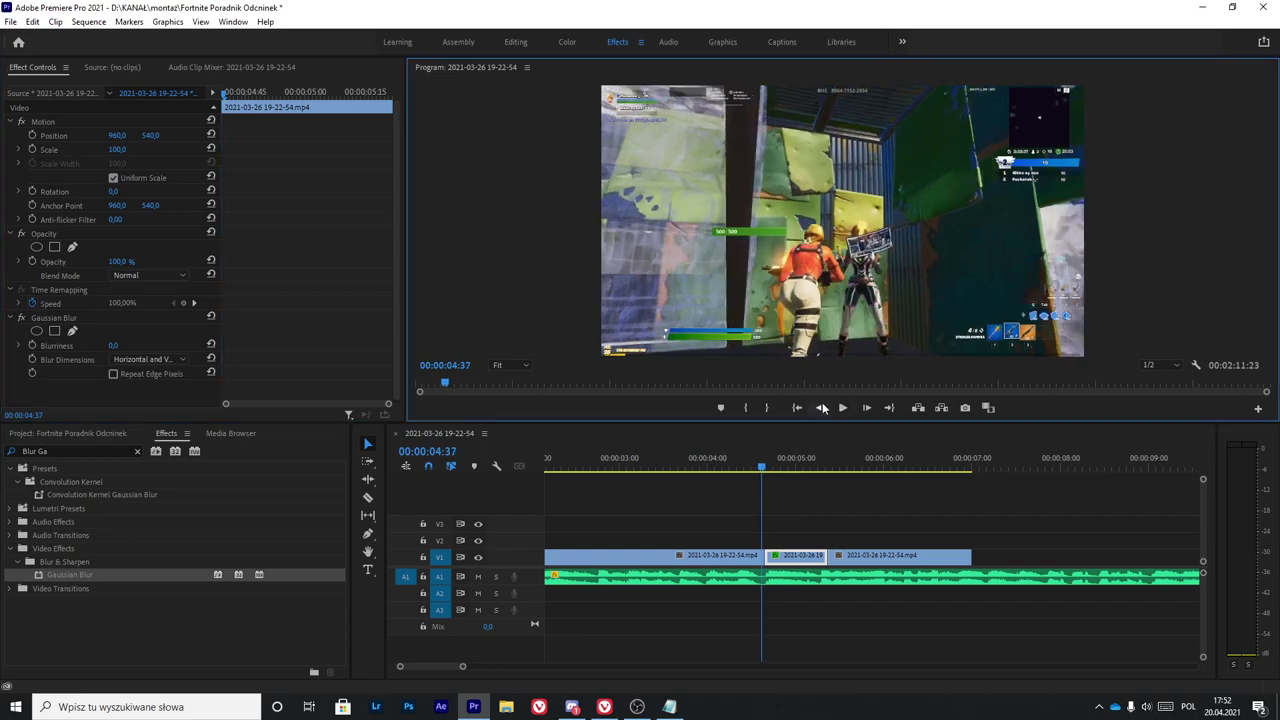
pyautogui.click(32, 345)
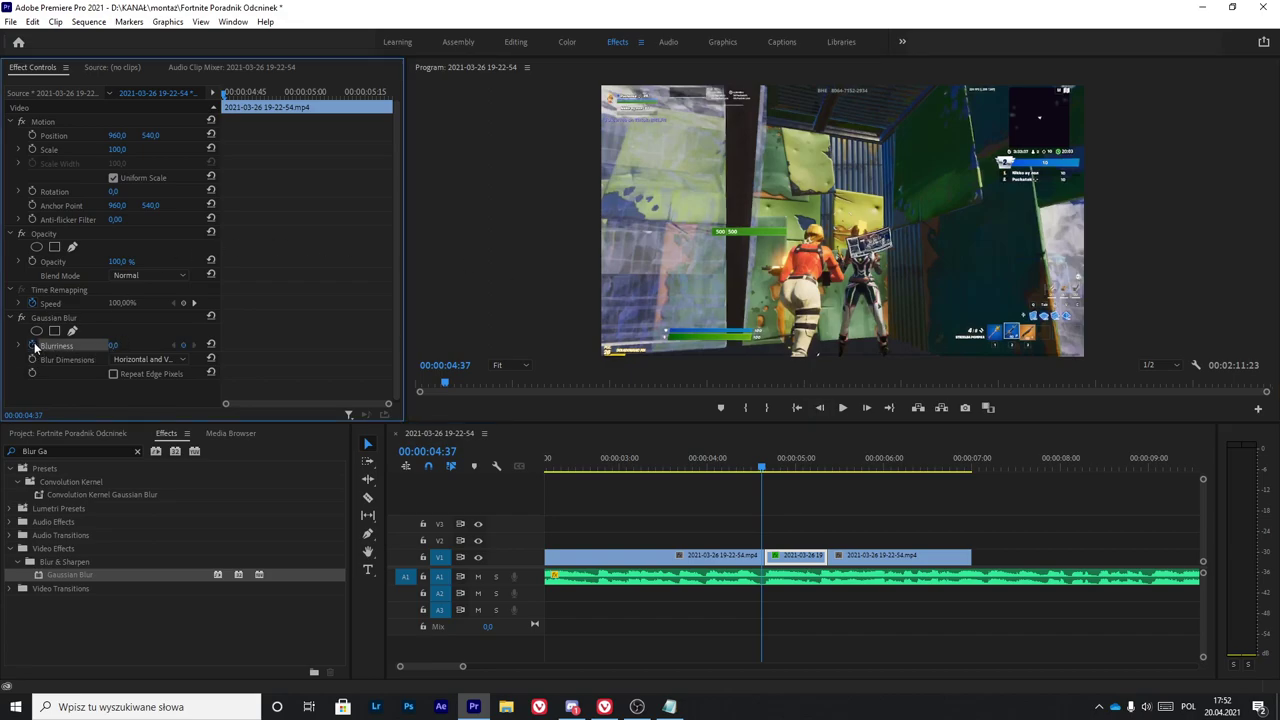
pyautogui.click(866, 408)
pyautogui.click(866, 408)
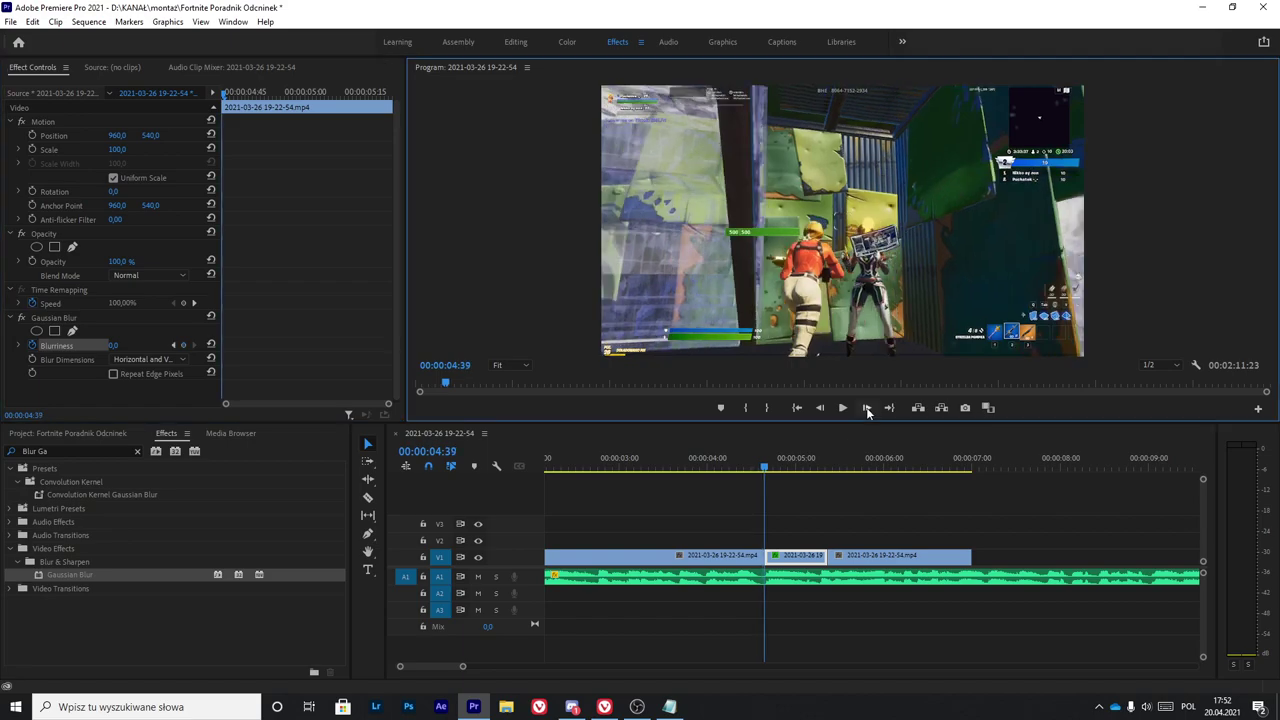
pyautogui.click(113, 345)
pyautogui.press('Return')
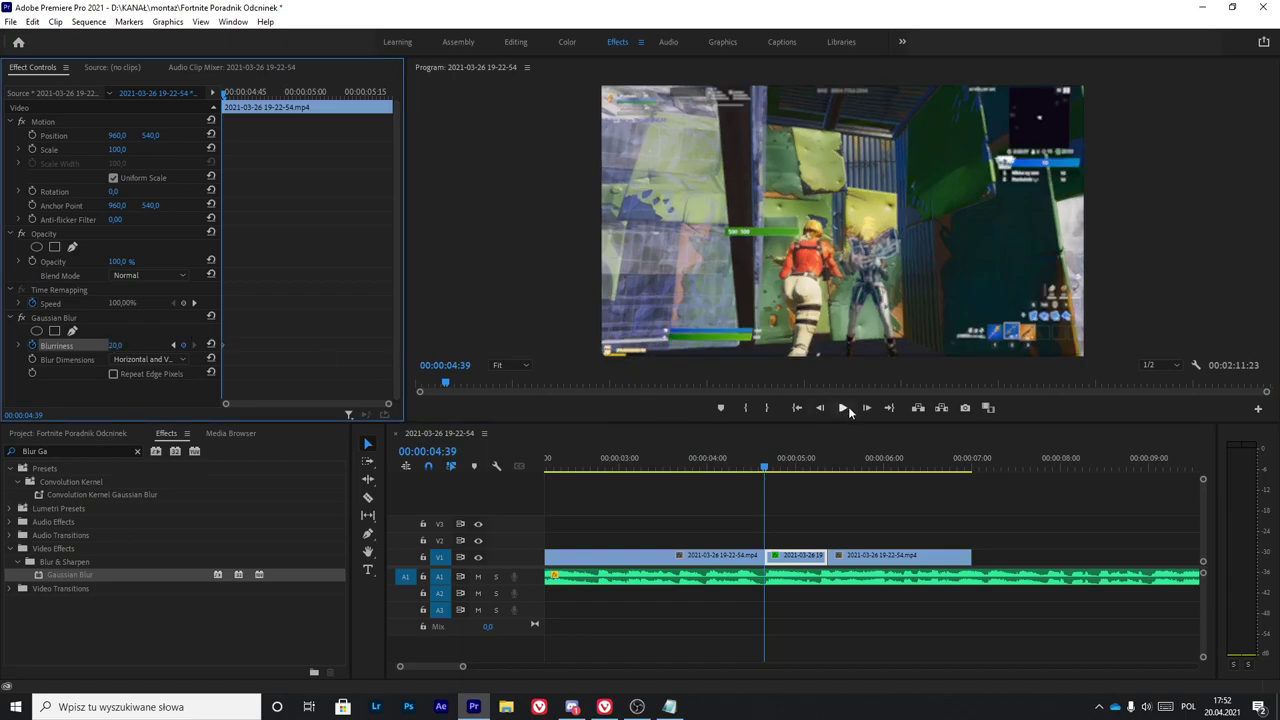
# Step: Add a Blurriness keyframe of 0 at 00:00:04:48 so the blur fades out after the hit
pyautogui.moveTo(225, 96); pyautogui.dragTo(258, 97)
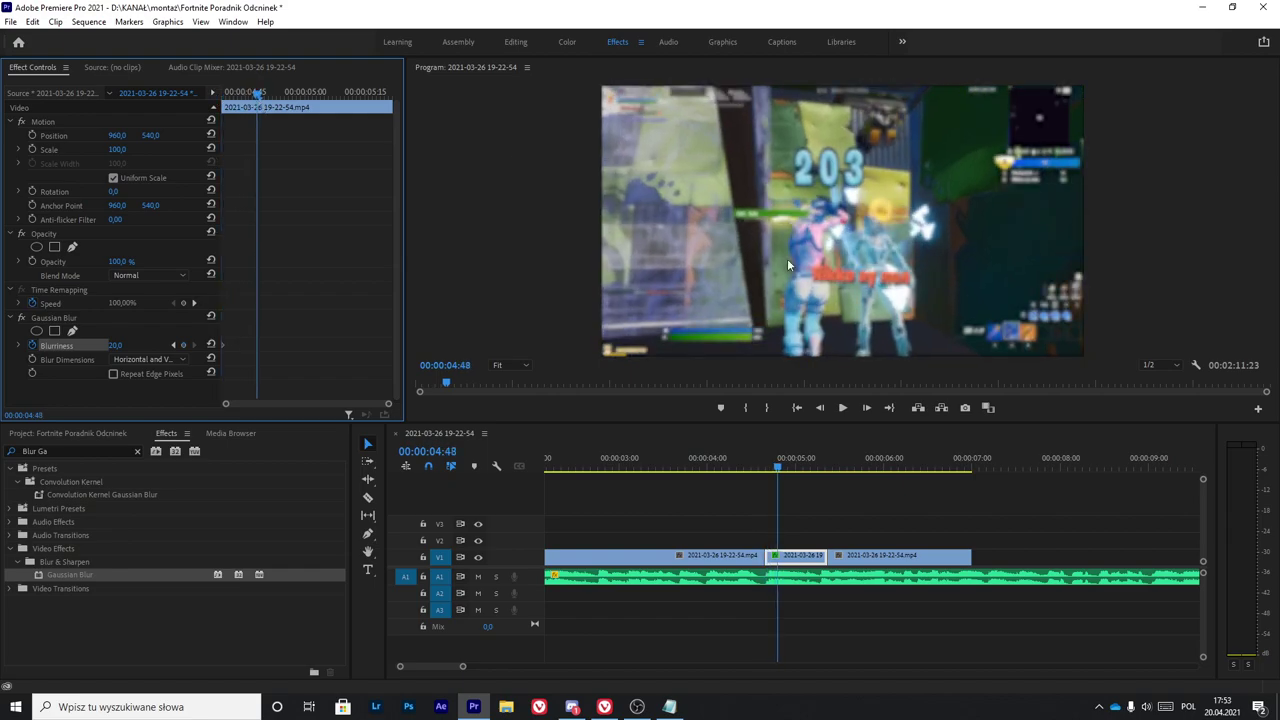
pyautogui.click(117, 346)
pyautogui.write('0')
pyautogui.press('Return')
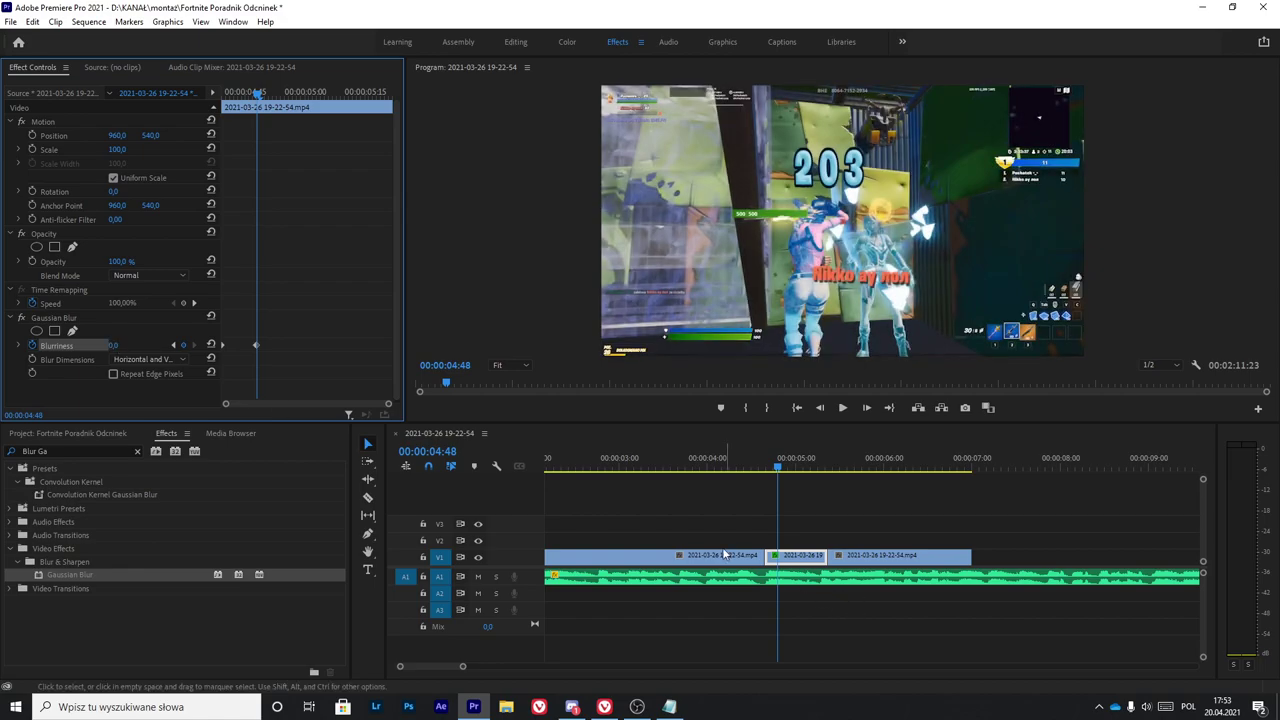
# Step: Play back the blurred shot from shortly before the slowed segment
pyautogui.click(691, 460)
pyautogui.press('space')
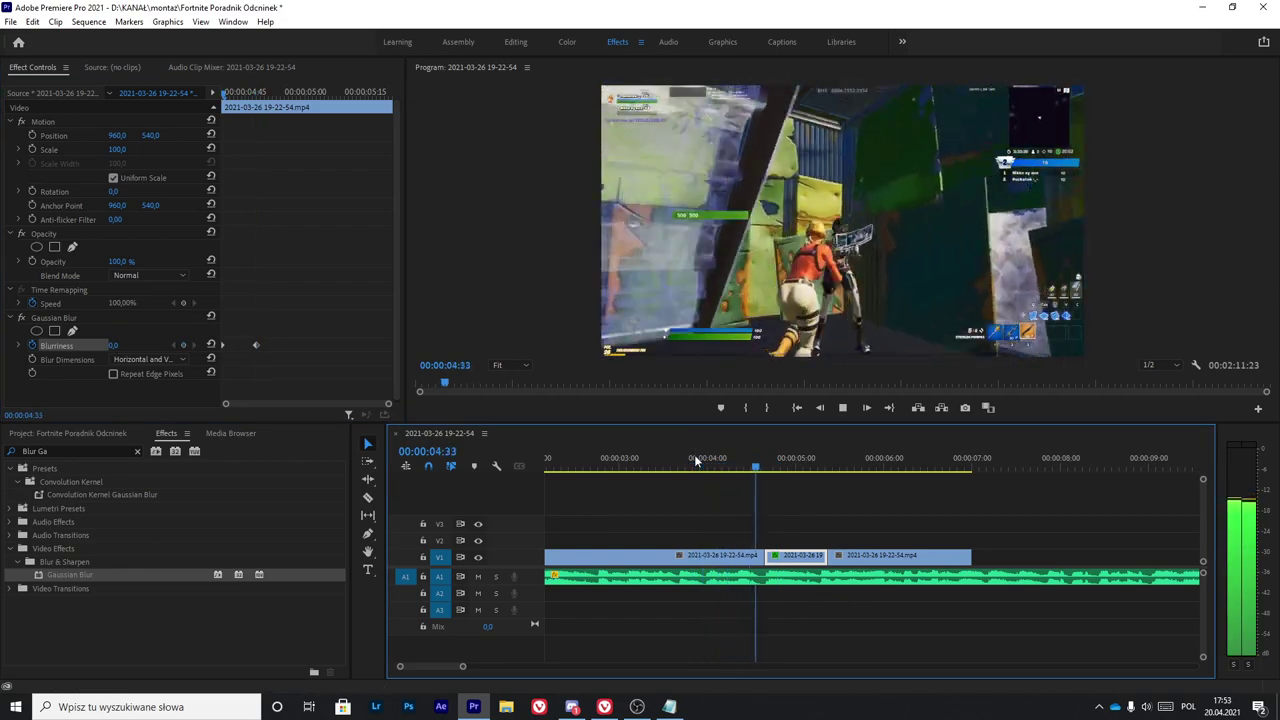
pyautogui.press('space')
# Step: Place the highlights Fortnite Odcinek.mp3 sound on audio track A2 around the shot and set its volume level to -5 dB
pyautogui.click(760, 468)
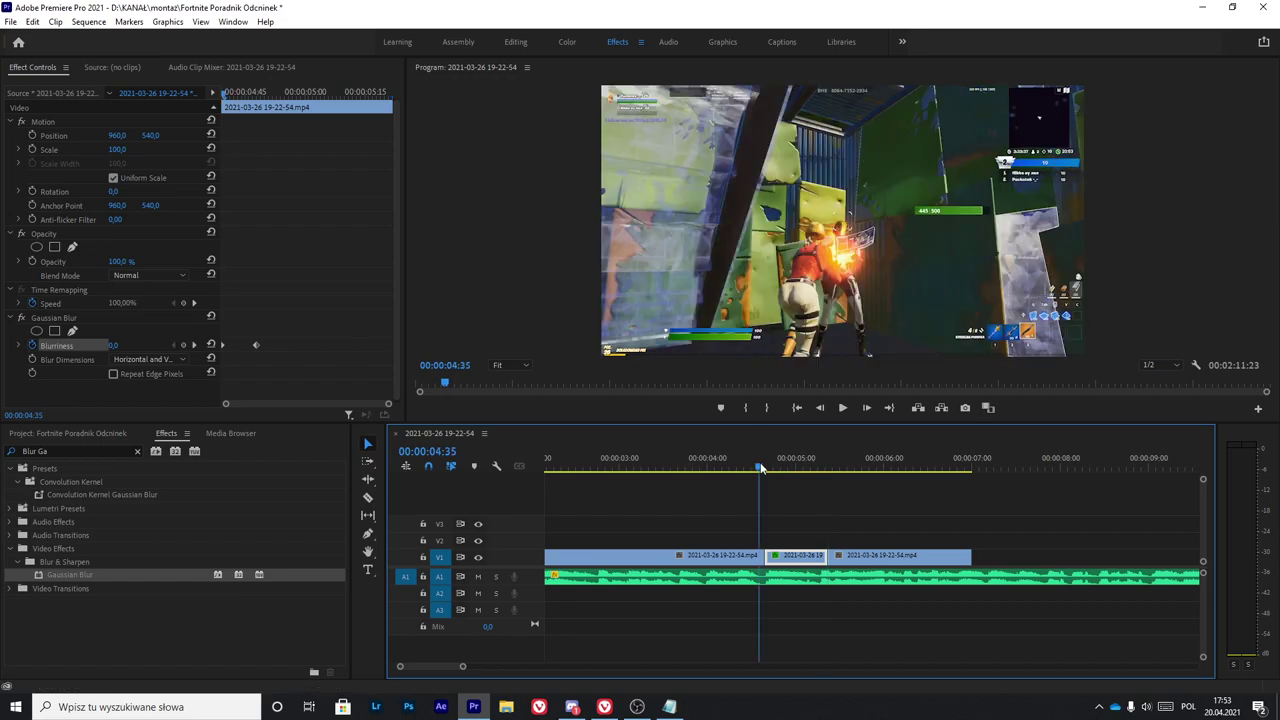
pyautogui.click(80, 435)
pyautogui.moveTo(292, 607); pyautogui.dragTo(796, 598)
pyautogui.click(795, 597)
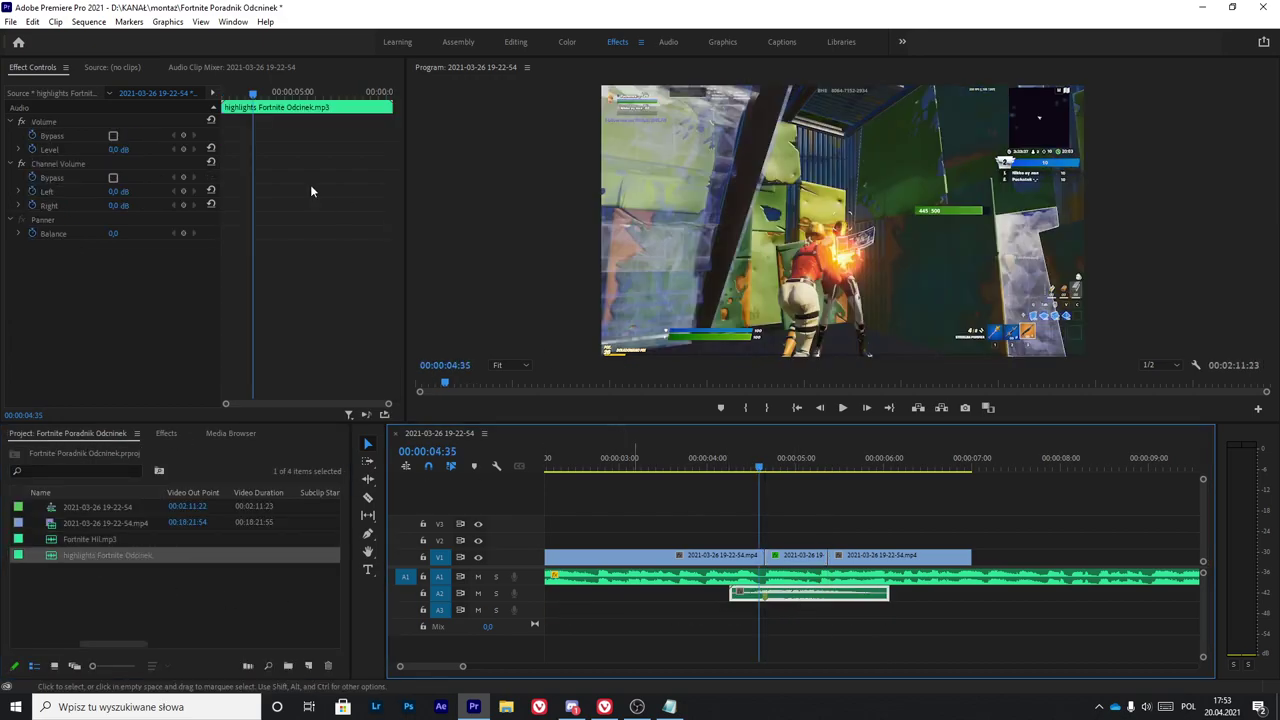
pyautogui.click(116, 149)
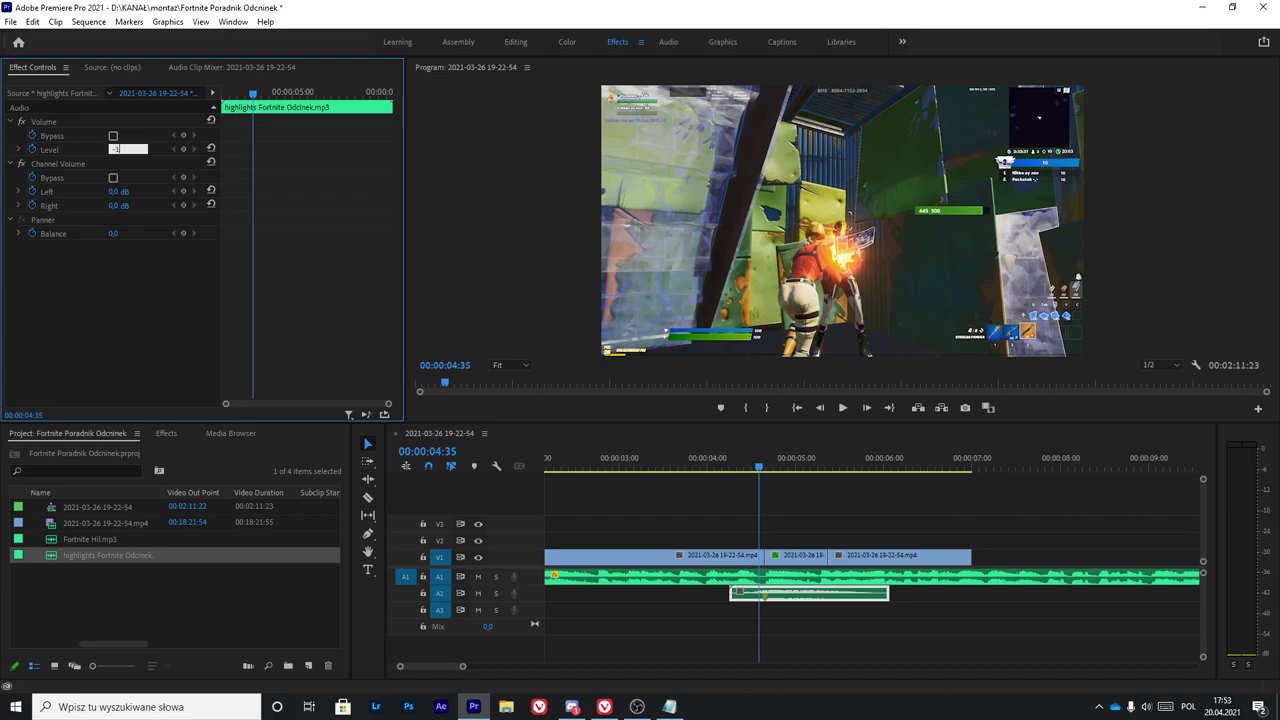
pyautogui.write('-5')
pyautogui.press('Return')
# Step: Play the section around the shot twice to check the sound effect against the blur and slow motion
pyautogui.click(647, 458)
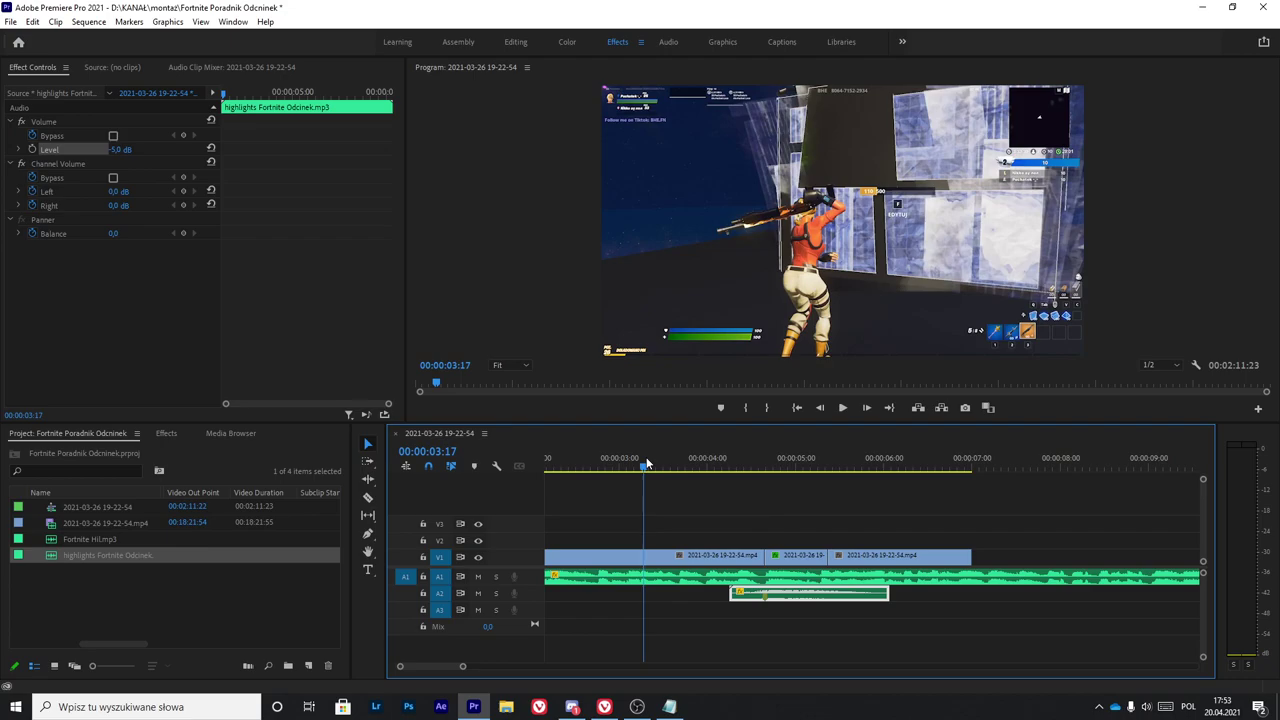
pyautogui.press('space')
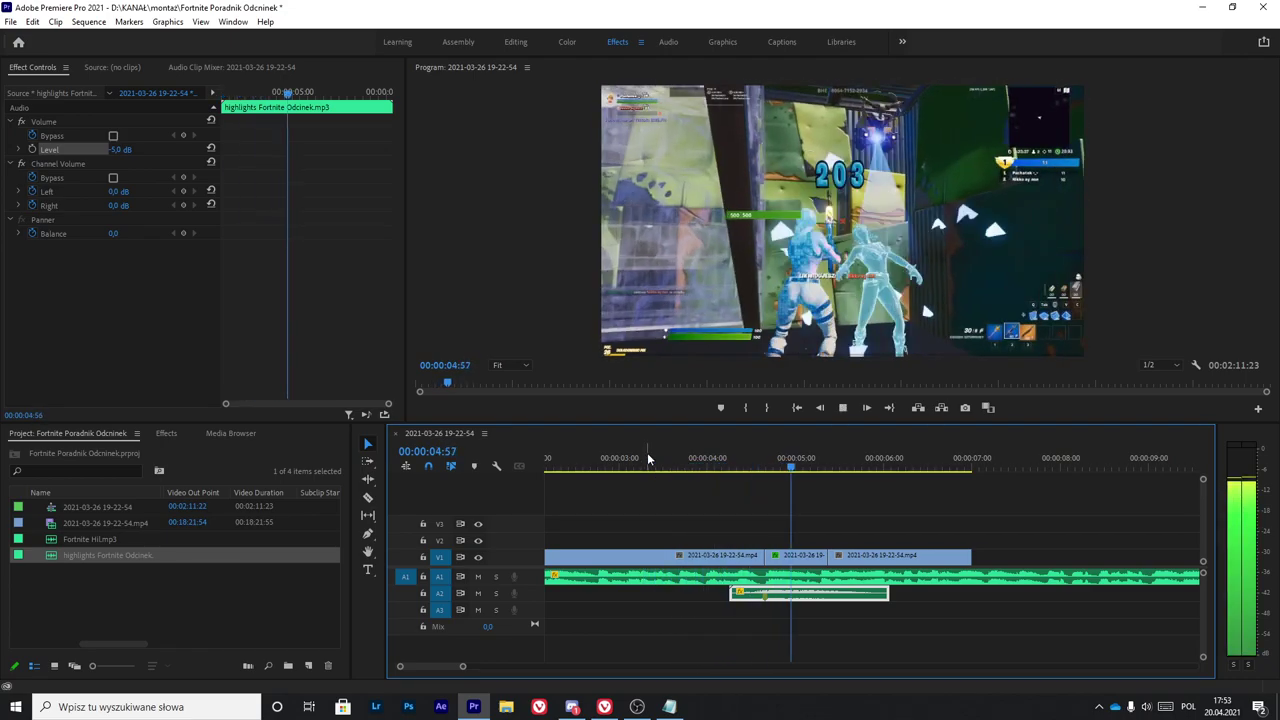
pyautogui.press('space')
pyautogui.click(954, 608)
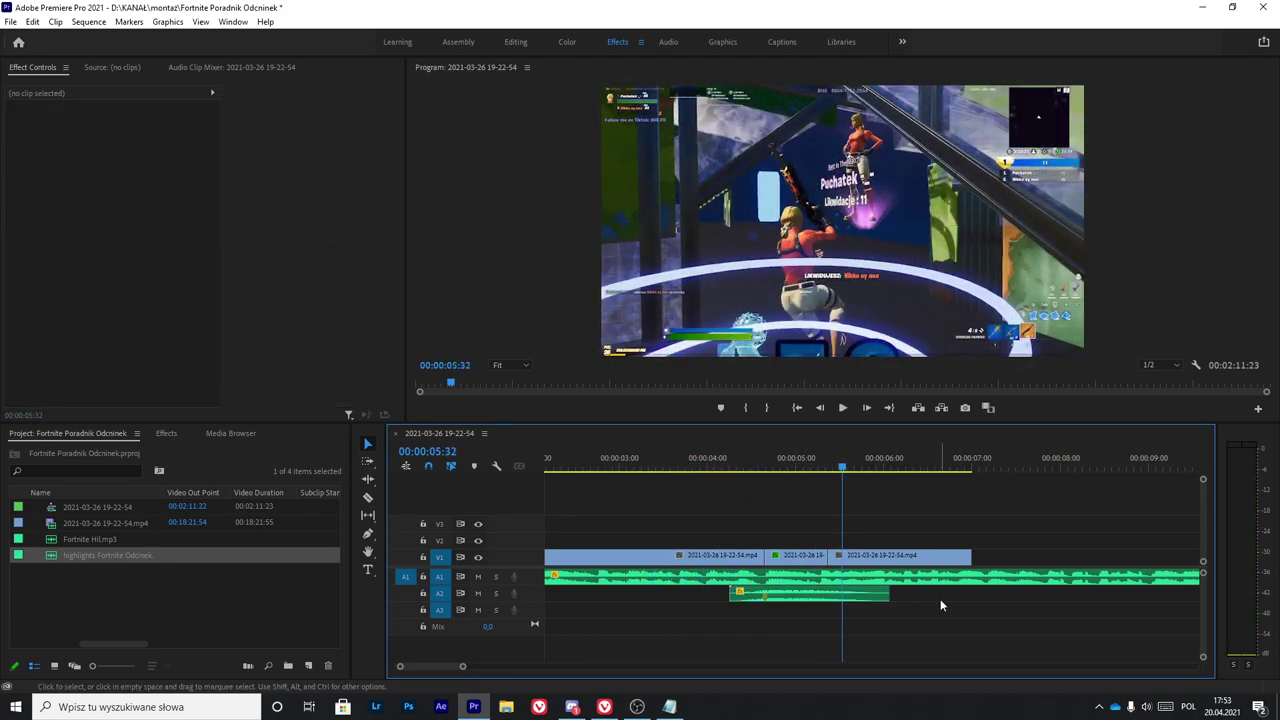
pyautogui.click(684, 458)
pyautogui.press('space')
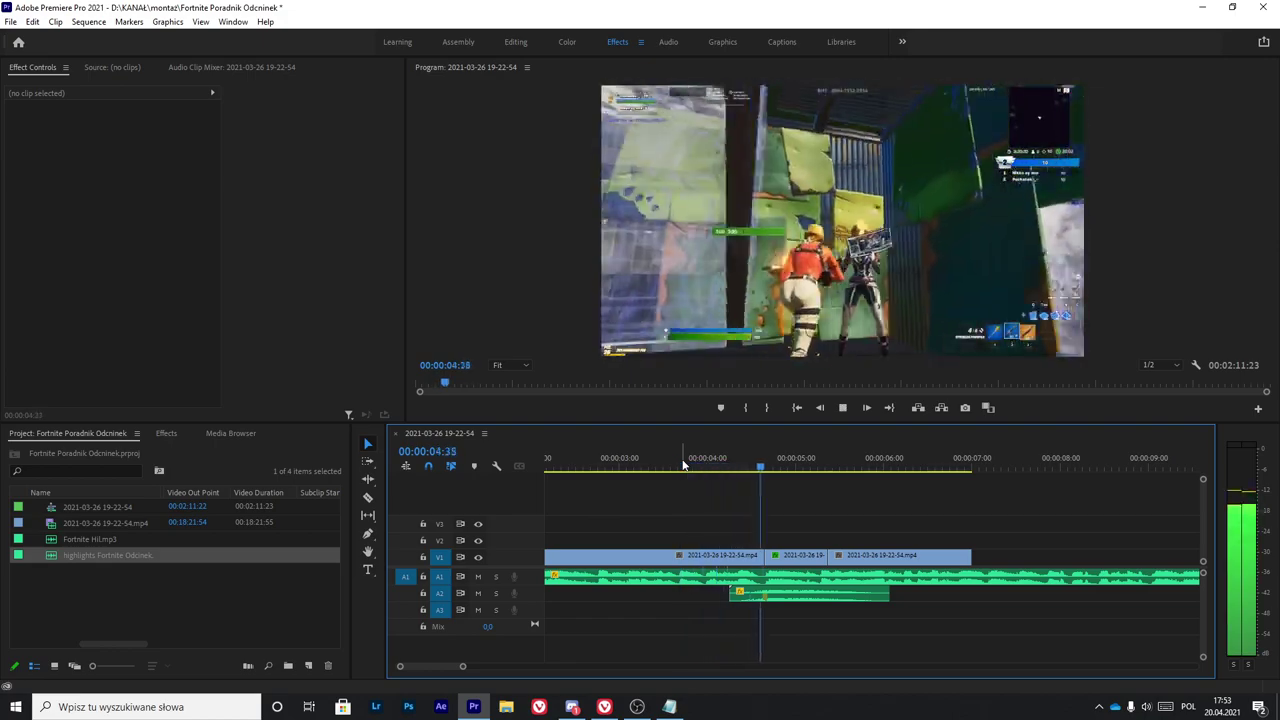
pyautogui.press('space')
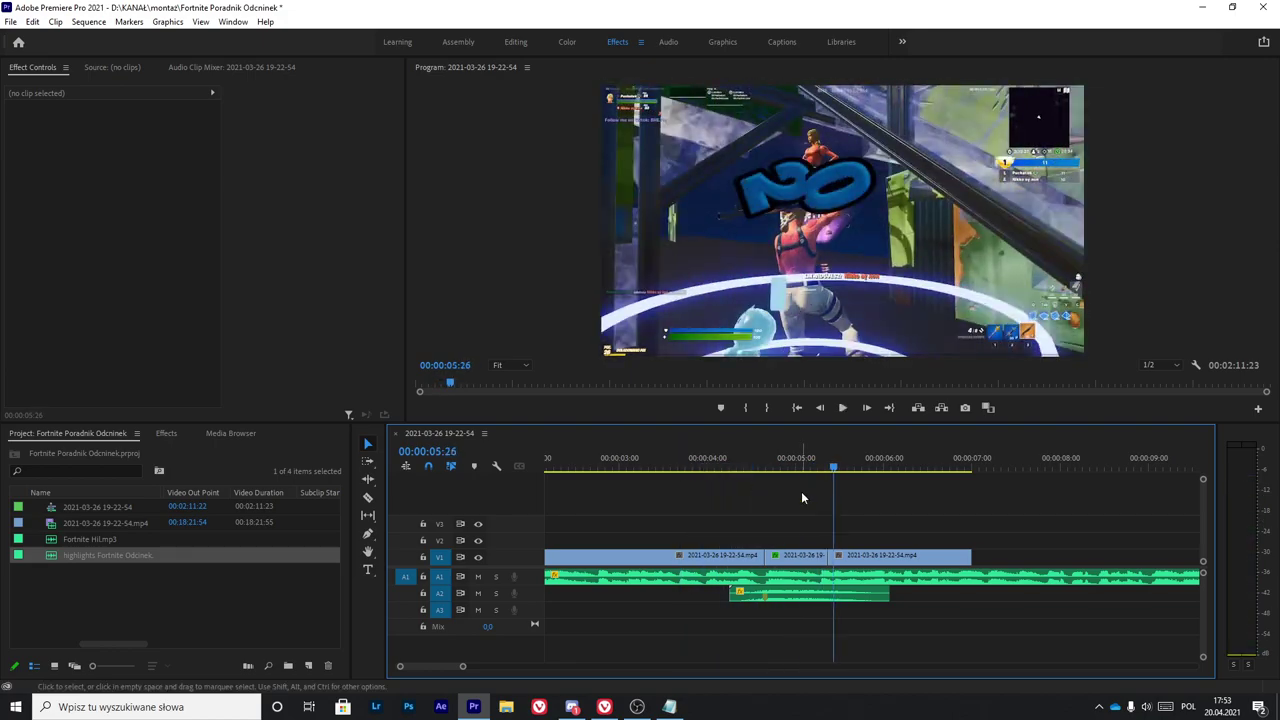
# Step: Find the Lumetri Color effect and apply it to the slowed middle gameplay segment
pyautogui.press('-')
pyautogui.press('=')
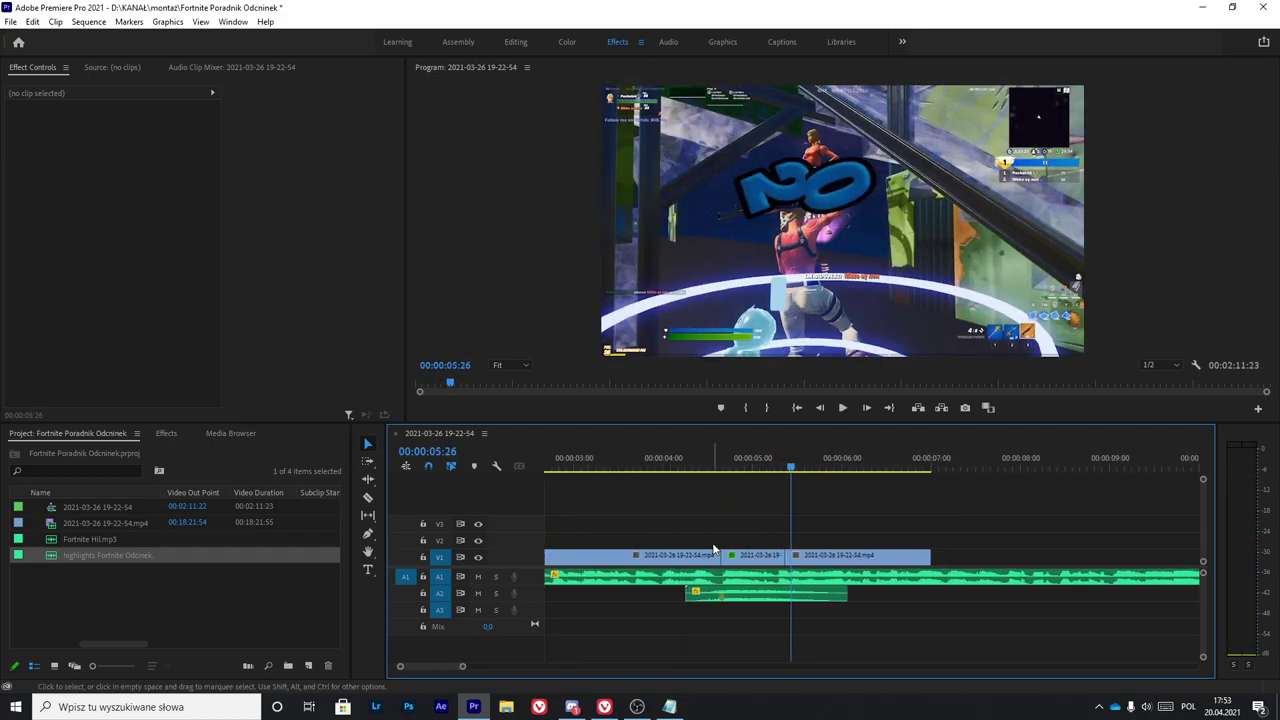
pyautogui.moveTo(657, 463); pyautogui.dragTo(746, 479)
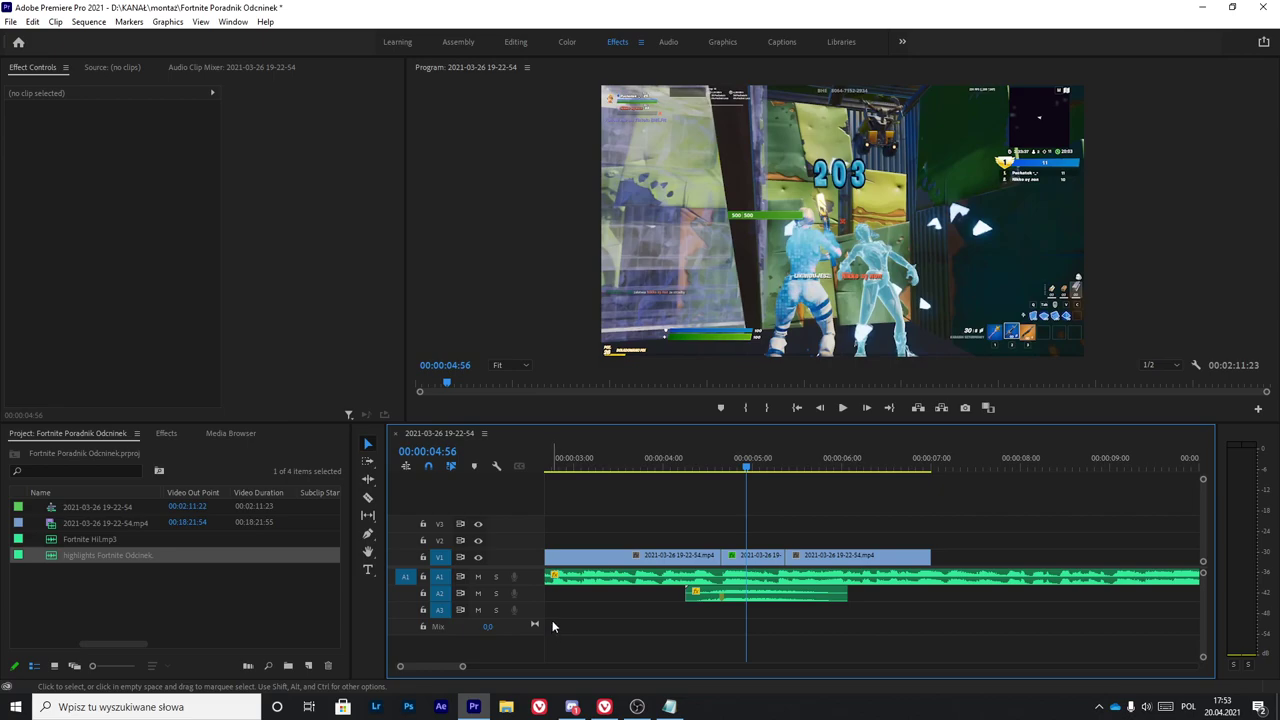
pyautogui.click(155, 435)
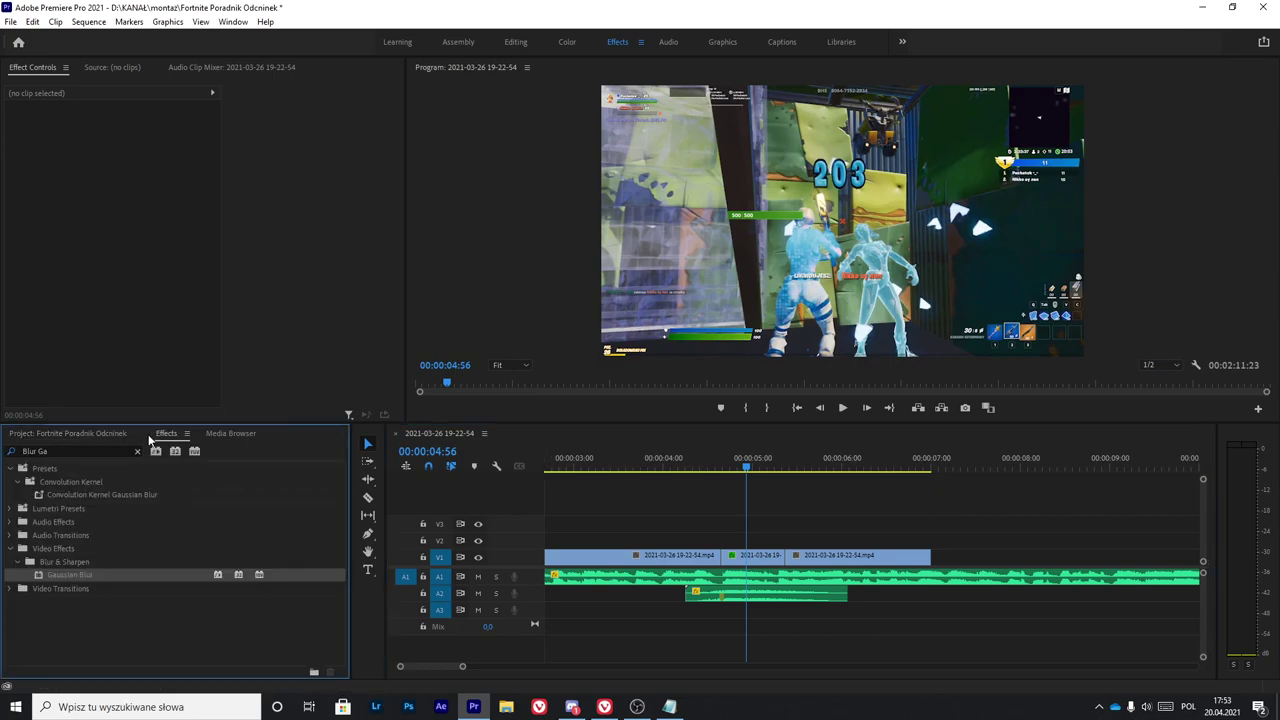
pyautogui.click(69, 451)
pyautogui.write('Lu')
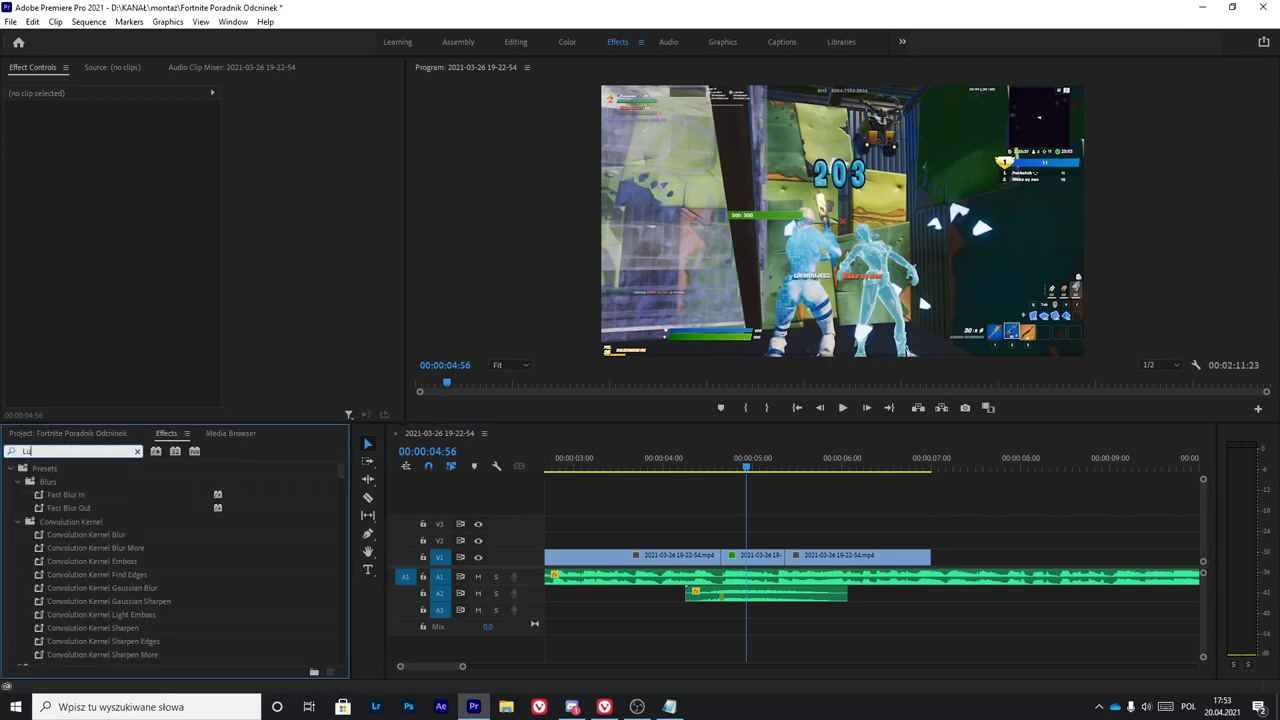
pyautogui.write('metri colo')
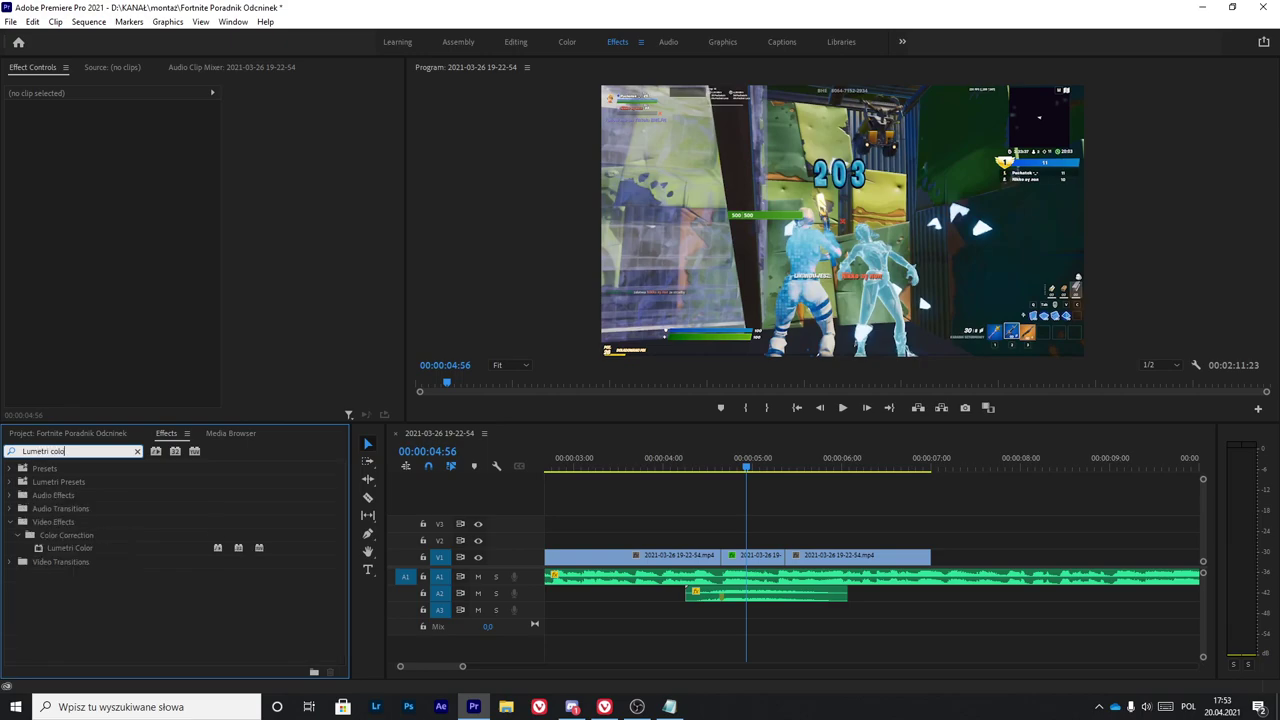
pyautogui.moveTo(95, 549); pyautogui.dragTo(757, 564)
# Step: Under Lumetri Color's Basic Correction, turn on Exposure keyframing for the slowed segment at 00:00:04:37, two frames before it starts
pyautogui.moveTo(242, 95); pyautogui.dragTo(222, 95)
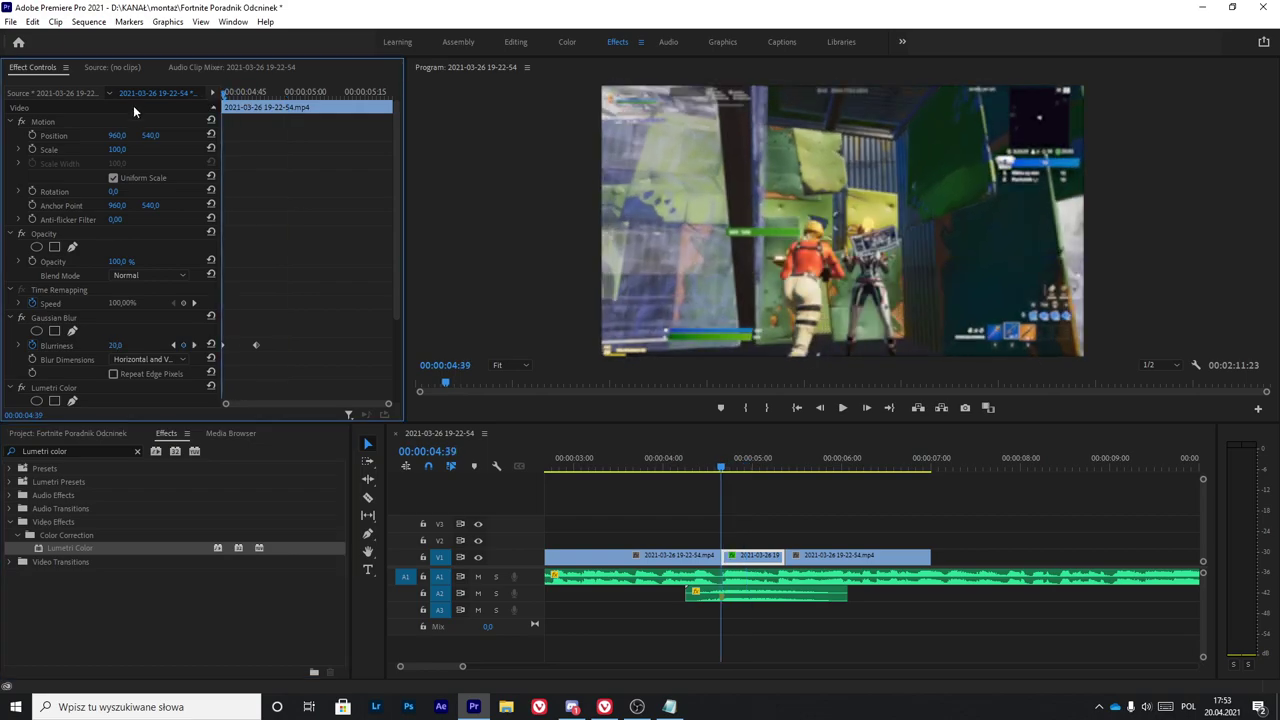
pyautogui.scroll(-4, 71, 342)
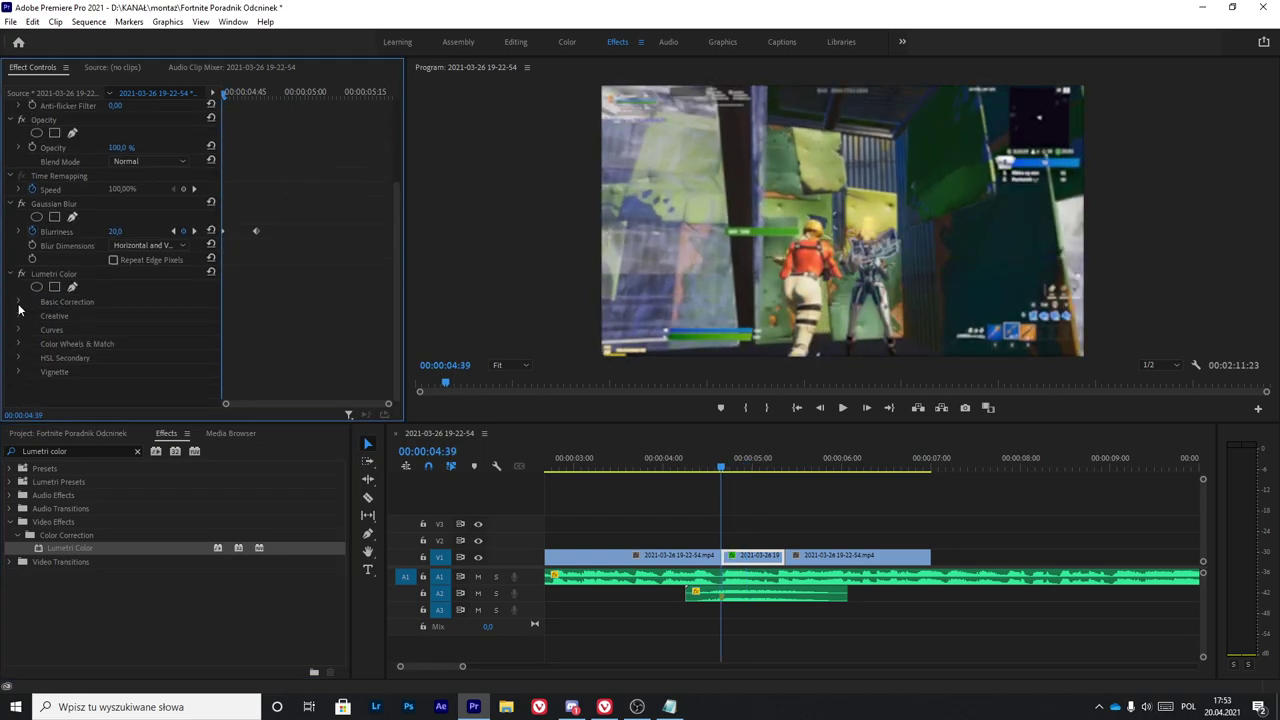
pyautogui.click(22, 305)
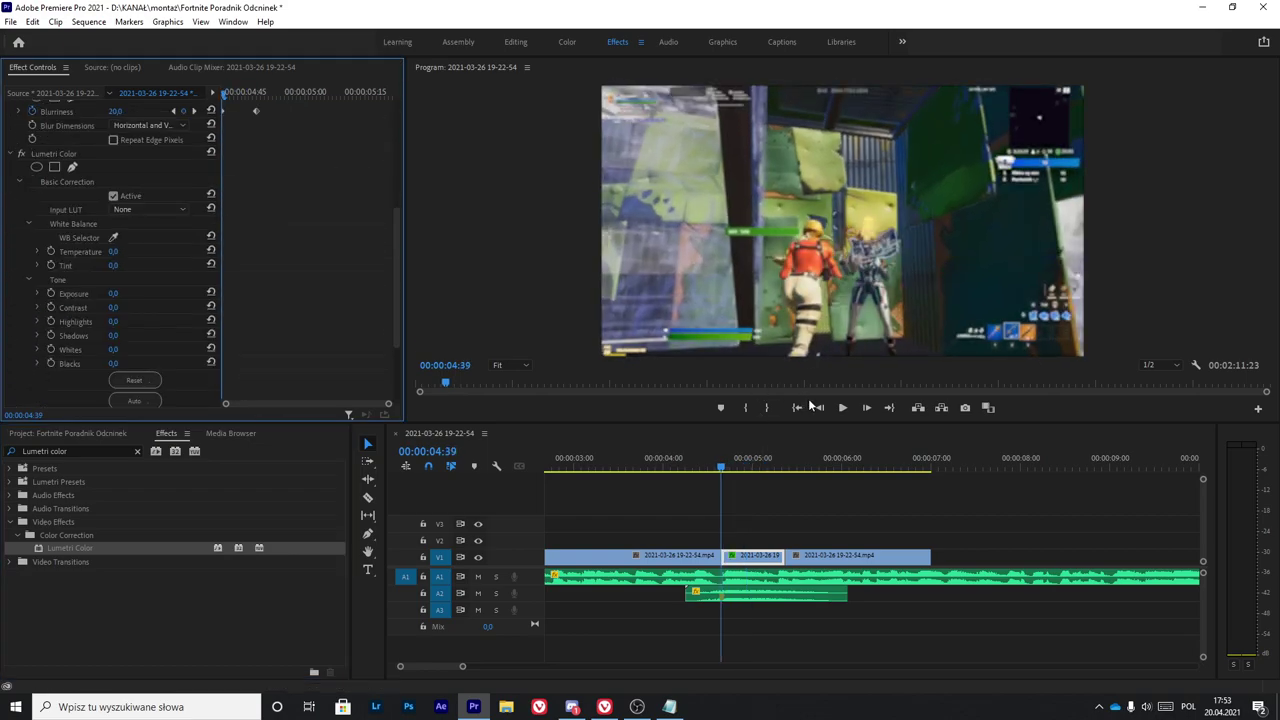
pyautogui.click(821, 408)
pyautogui.click(821, 408)
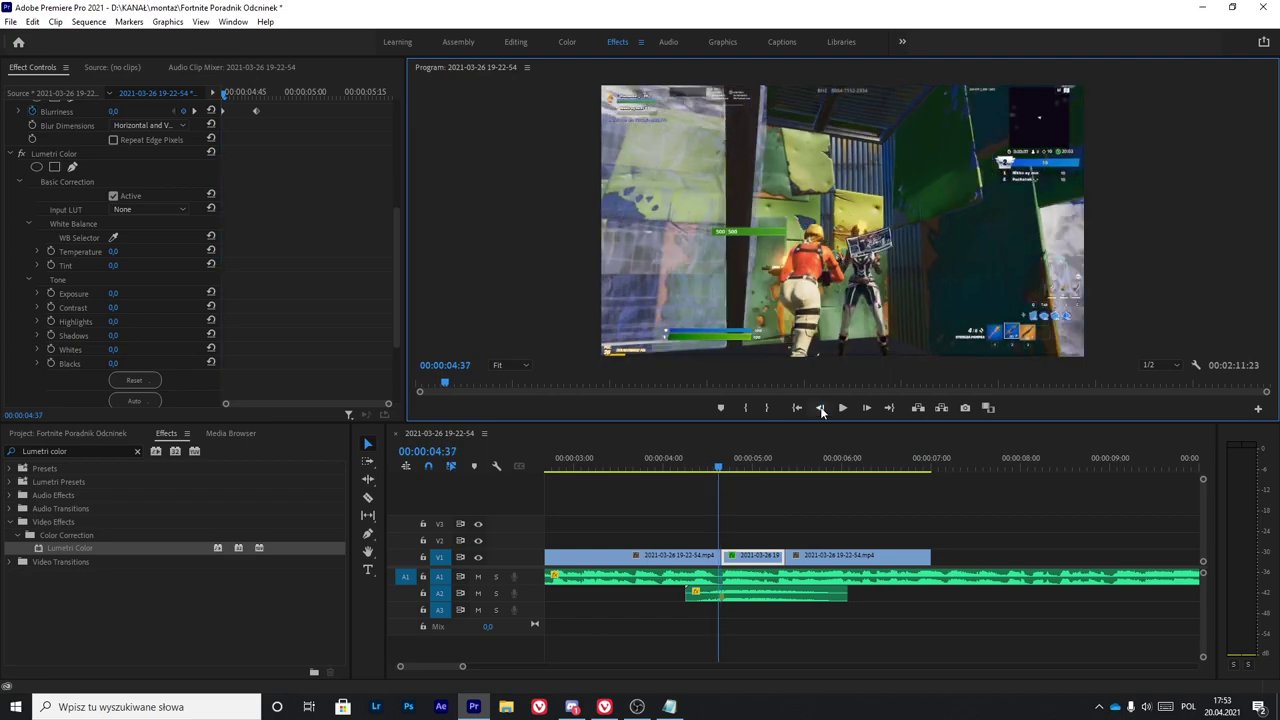
pyautogui.click(51, 293)
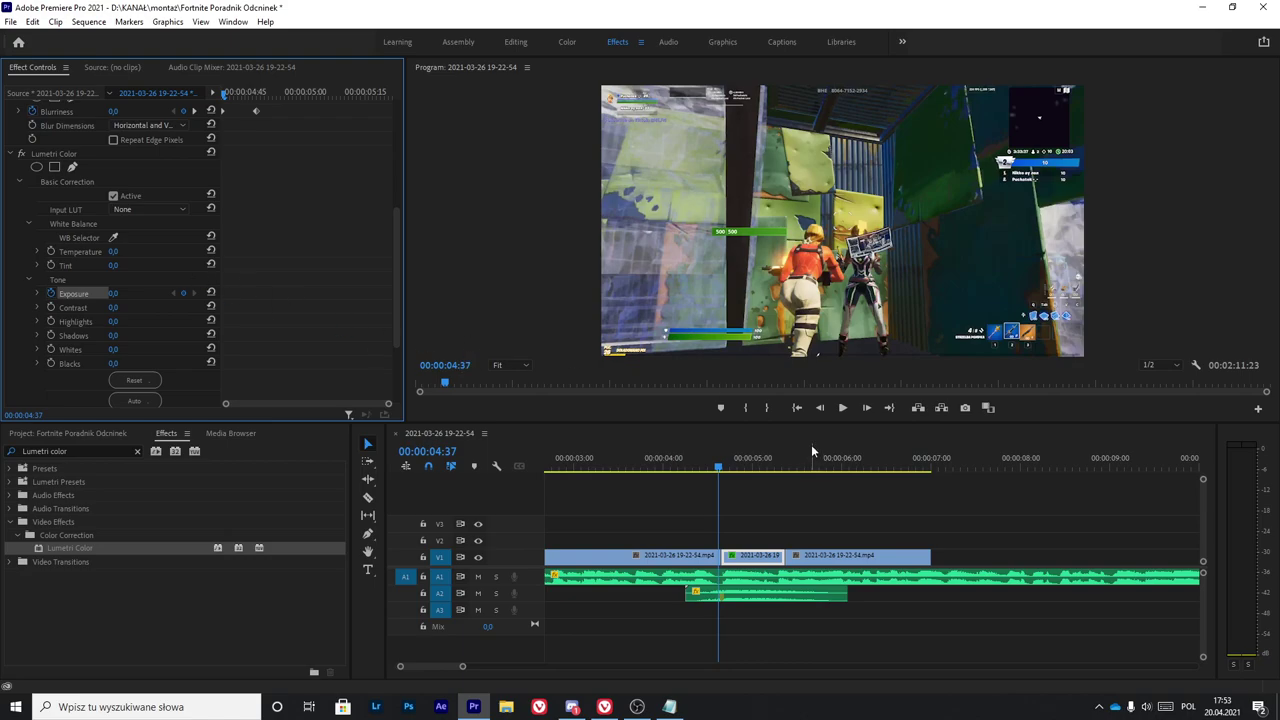
# Step: Set the Lumetri Exposure to 7 at 00:00:04:39, where the slowed segment begins
pyautogui.click(866, 408)
pyautogui.click(866, 408)
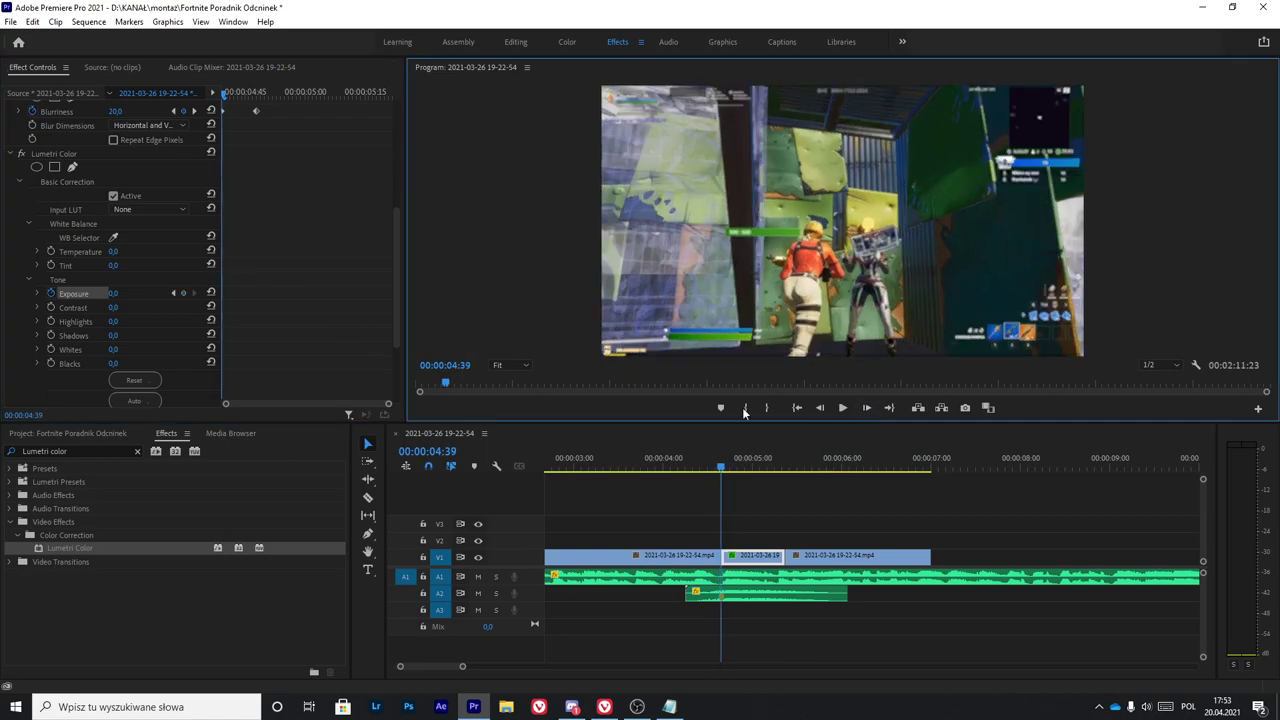
pyautogui.click(116, 296)
pyautogui.write('1')
pyautogui.press('Return')
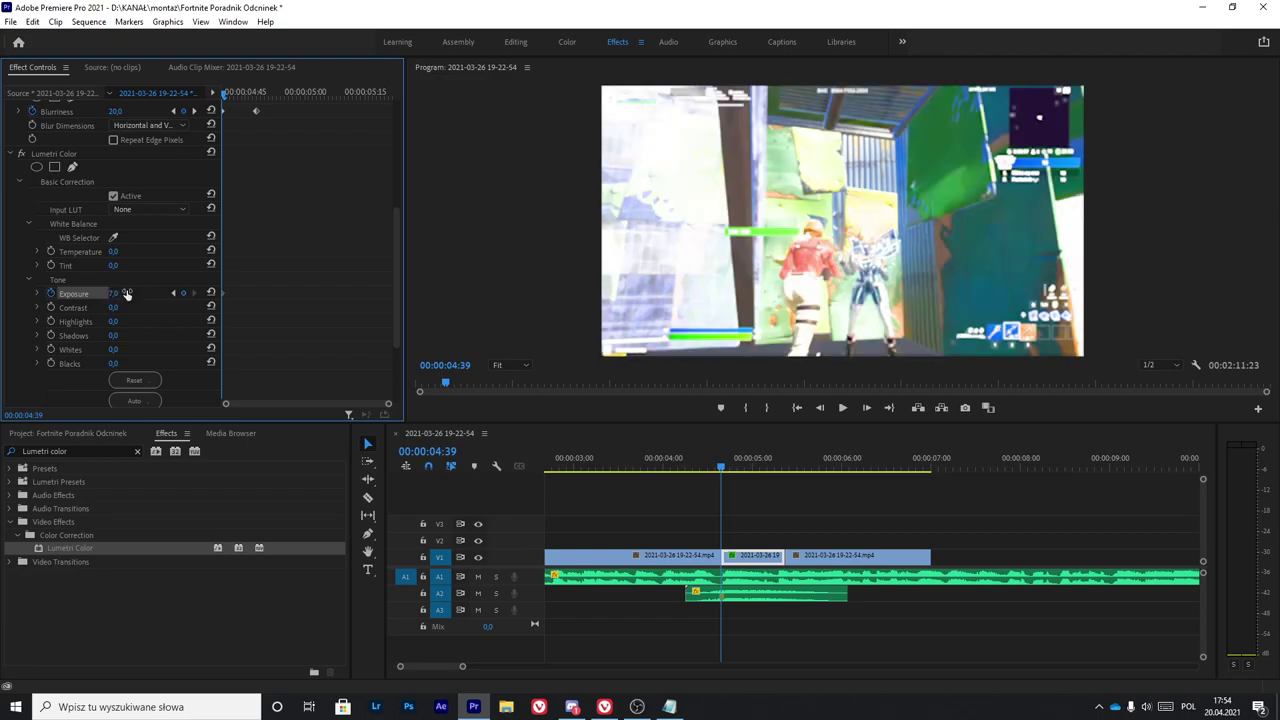
# Step: Advance six frames to 00:00:04:45, set the Lumetri Exposure to 0 there, and return to shortly before the shot
pyautogui.click(866, 408)
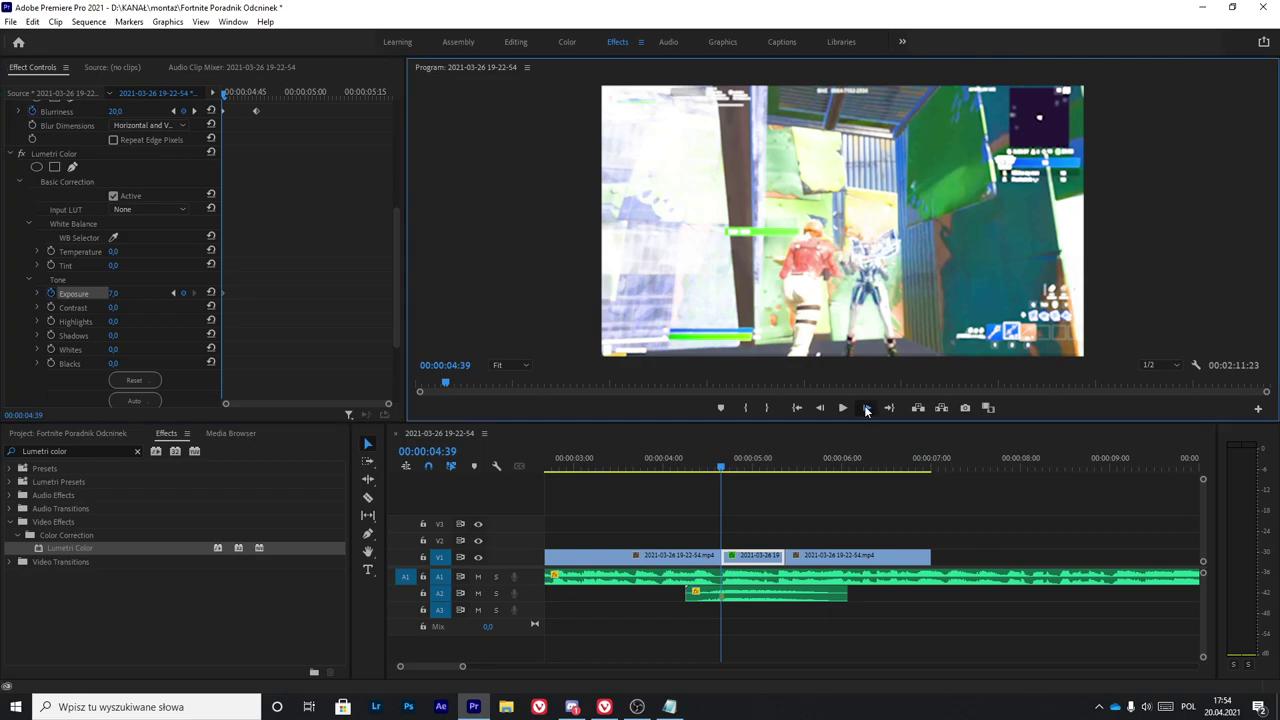
pyautogui.click(866, 408)
pyautogui.click(866, 408)
pyautogui.click(866, 408)
pyautogui.click(866, 408)
pyautogui.click(866, 408)
pyautogui.moveTo(116, 295); pyautogui.dragTo(138, 297)
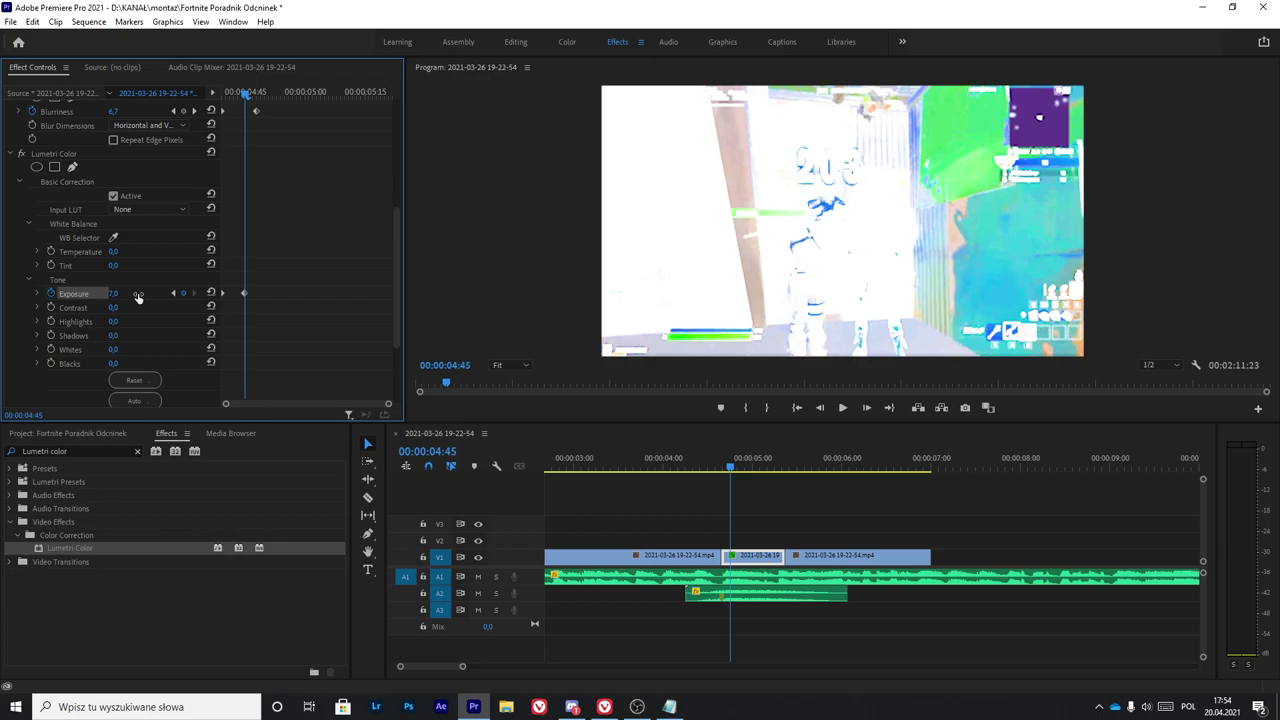
pyautogui.click(244, 292)
pyautogui.click(119, 293)
pyautogui.write('0')
pyautogui.press('Return')
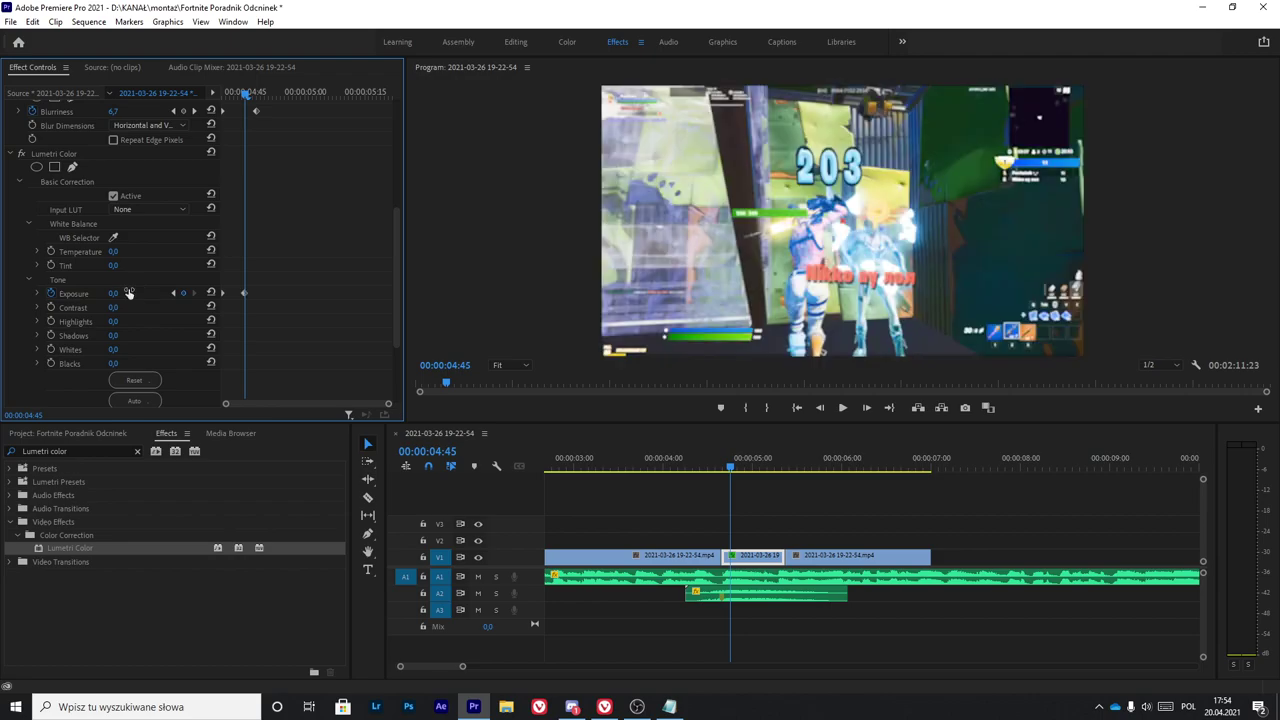
pyautogui.click(692, 467)
# Step: Find the Constant Power audio transition and apply it to the start of the music on track A1
pyautogui.scroll(-4, 727, 518)
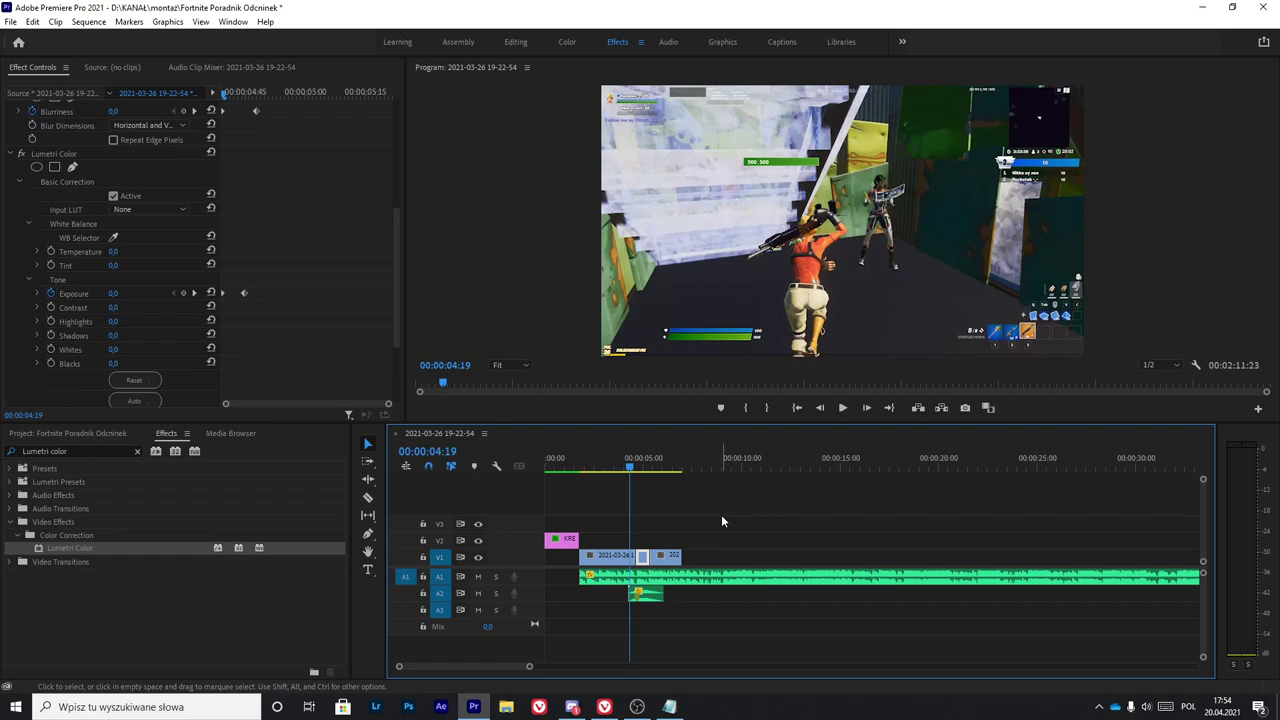
pyautogui.scroll(5, 674, 566)
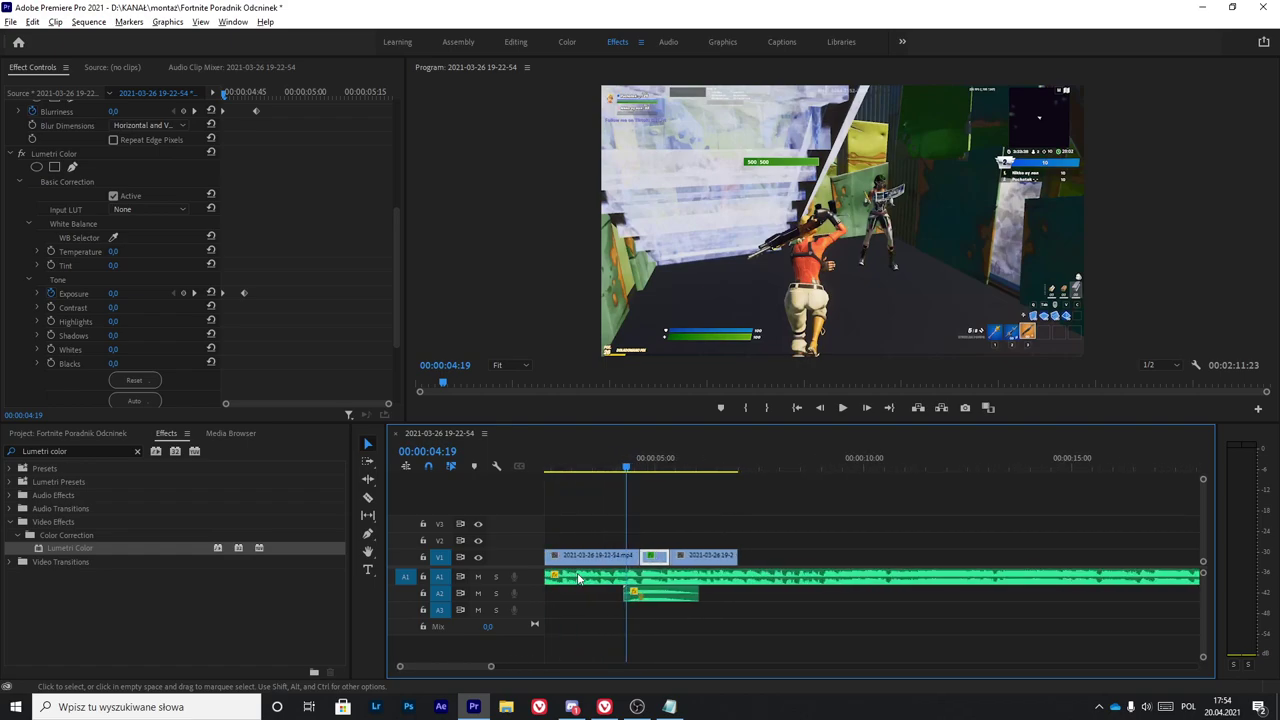
pyautogui.hotkey('ctrl', 'shift', 'z')
pyautogui.click(89, 450)
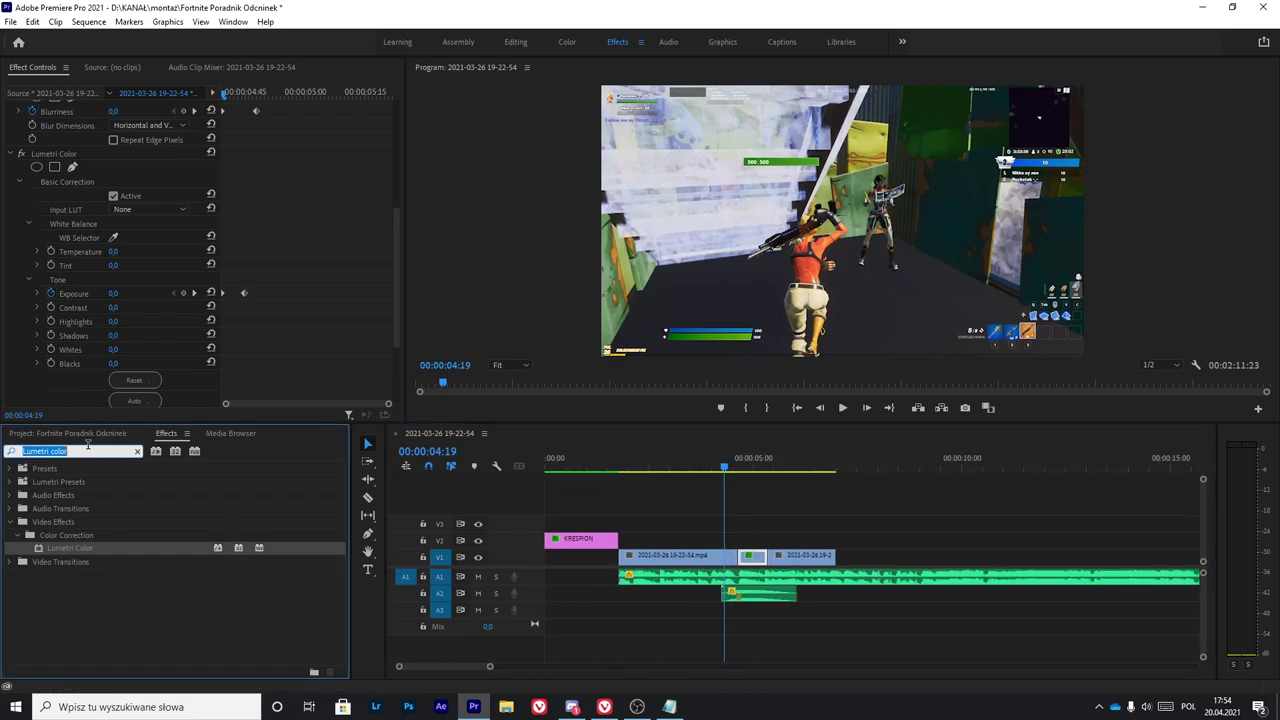
pyautogui.write('cons')
pyautogui.click(134, 548)
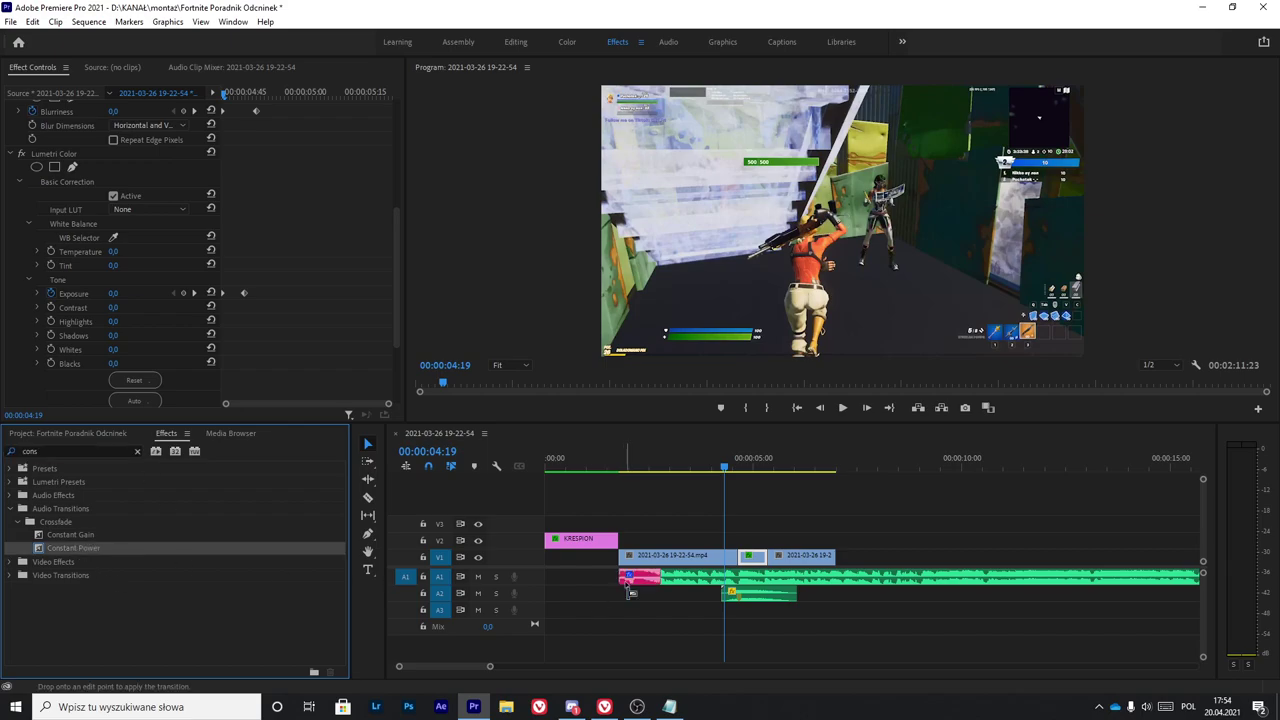
pyautogui.moveTo(627, 585); pyautogui.dragTo(628, 585)
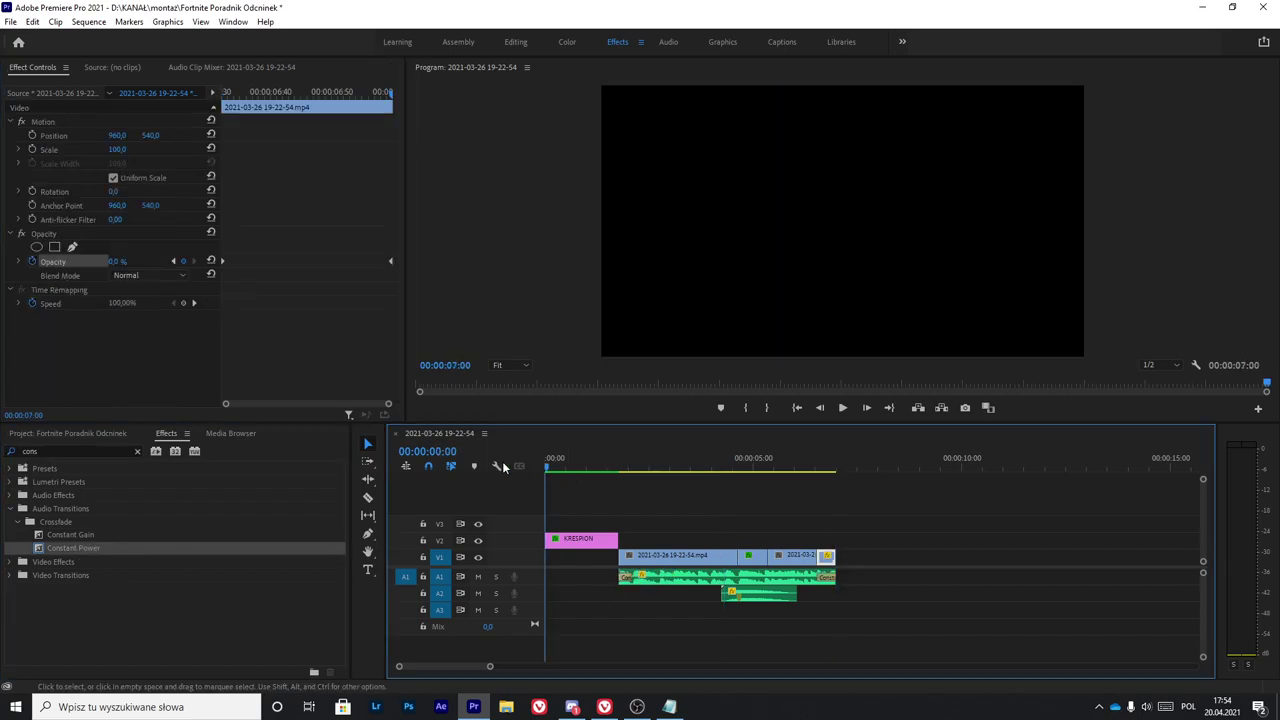
# Step: Extend the music on track A1 back to the sequence start beneath the KRESPION title and apply Constant Power at its new start
pyautogui.press('space')
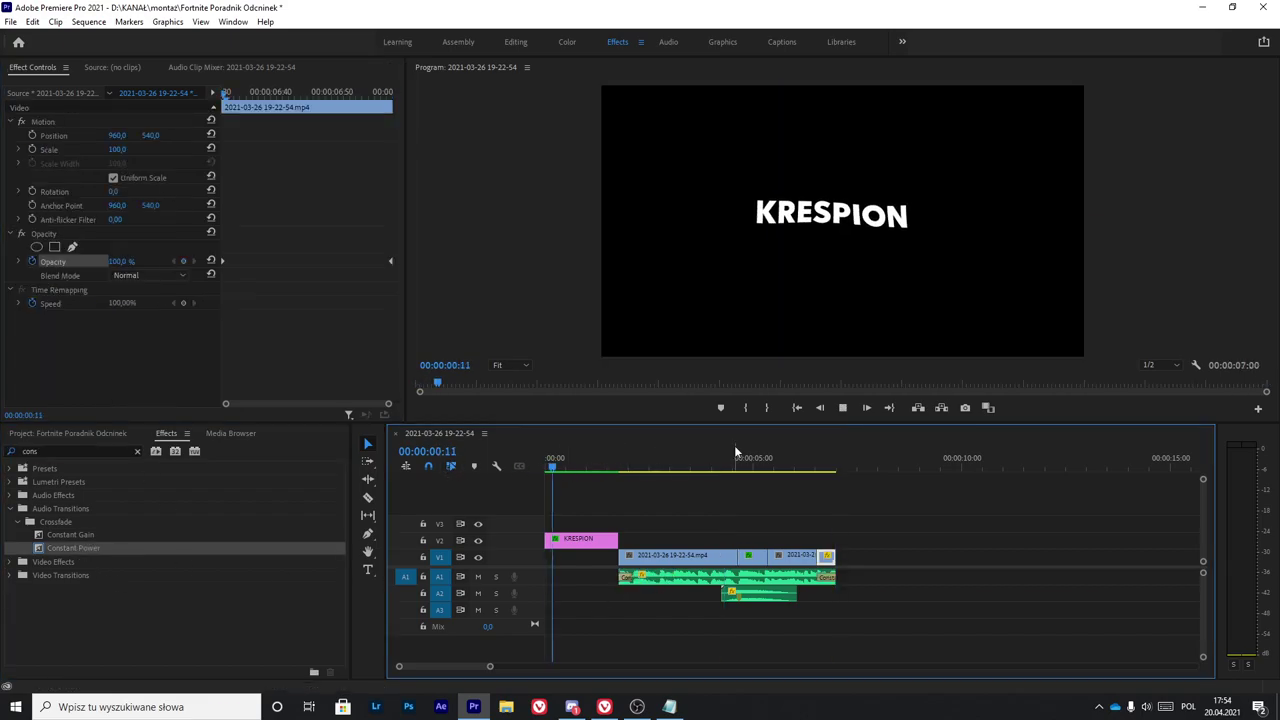
pyautogui.press('space')
pyautogui.scroll(3, 632, 540)
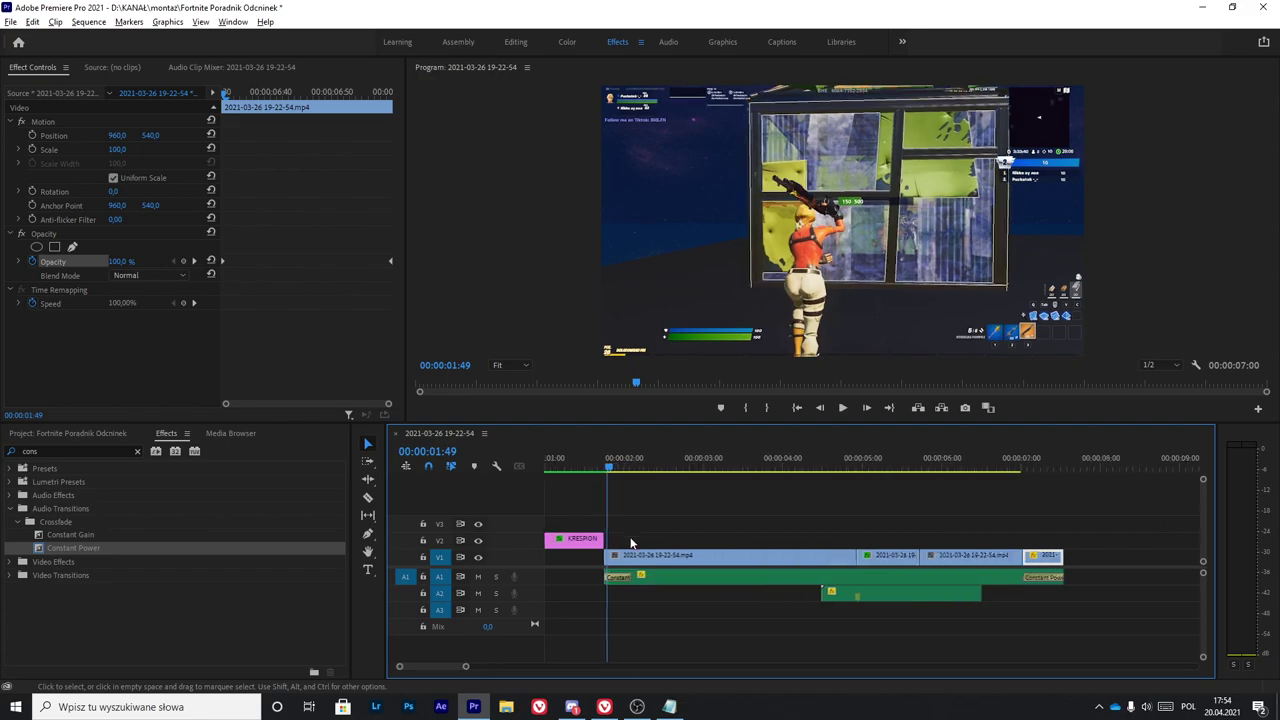
pyautogui.click(608, 590)
pyautogui.keyDown('alt'); pyautogui.scroll(1, 608, 593); pyautogui.keyUp('alt')
pyautogui.moveTo(712, 581); pyautogui.dragTo(556, 577)
pyautogui.hotkey('ctrl', 'z')
pyautogui.click(94, 549)
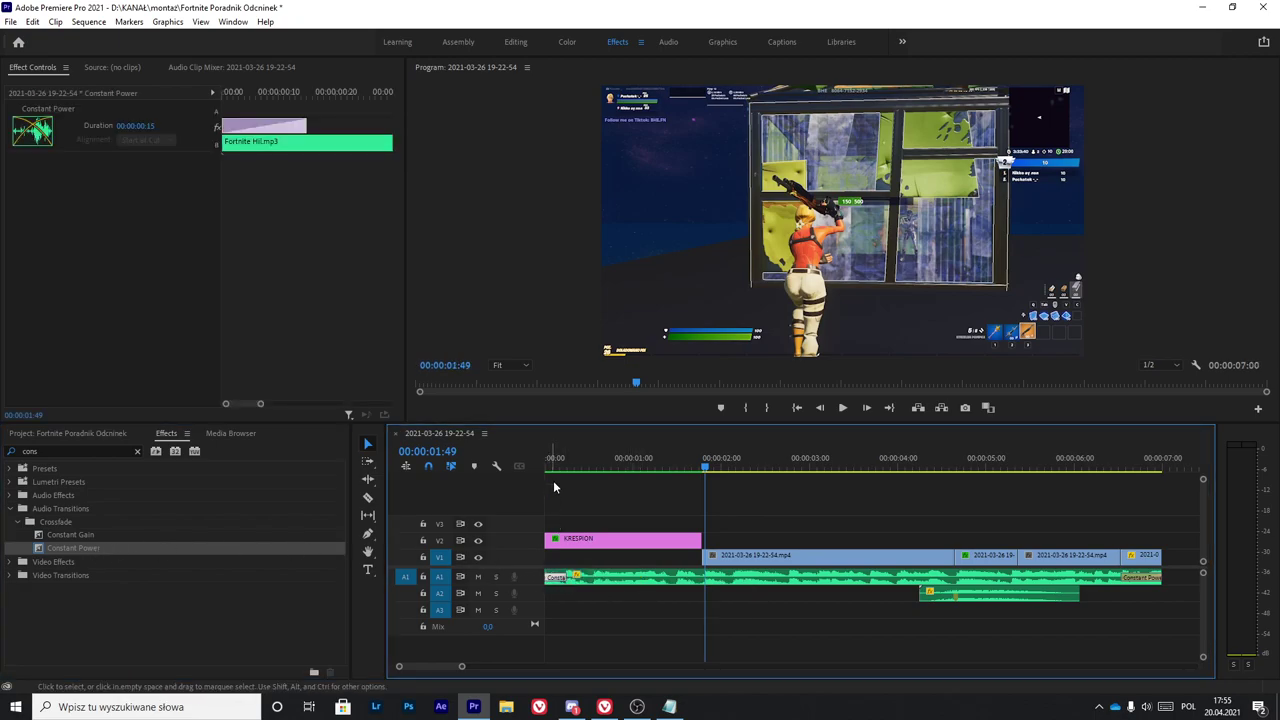
# Step: Play the sequence from the beginning to check the title, shot effects and music, and examine the Constant Power transition at the music's end
pyautogui.moveTo(553, 461); pyautogui.dragTo(336, 461)
pyautogui.press('space')
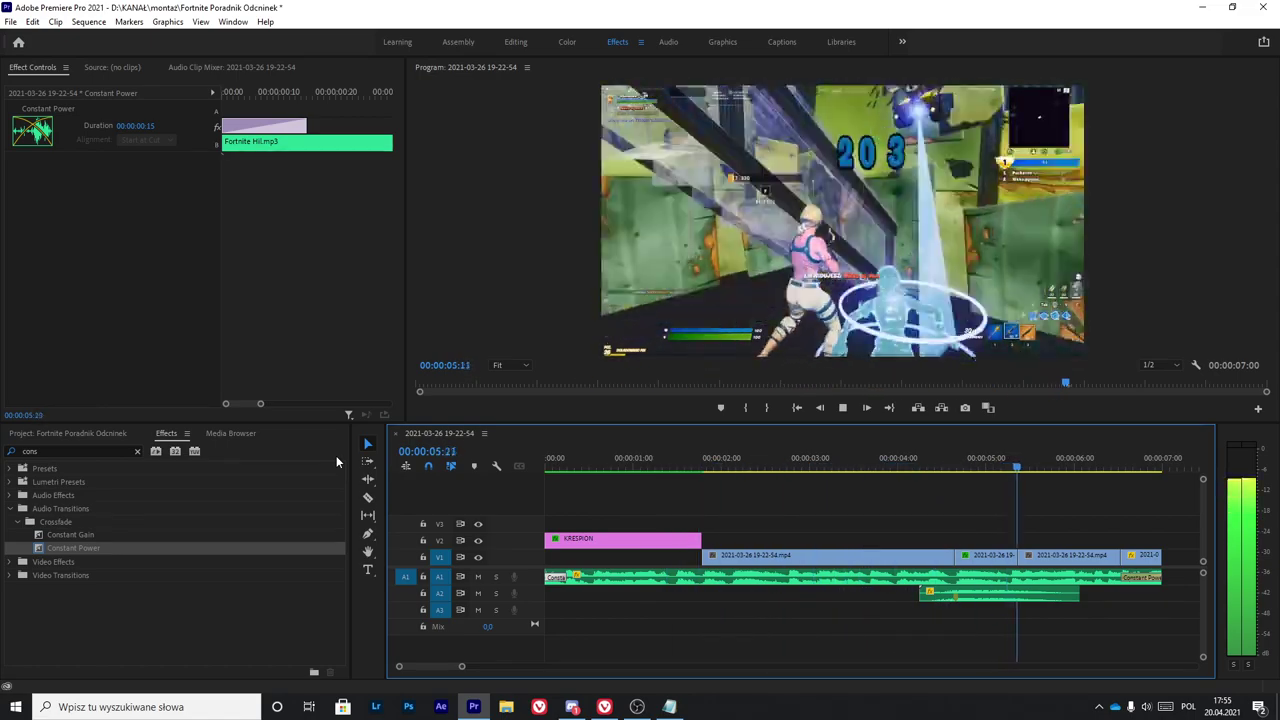
pyautogui.press('Home')
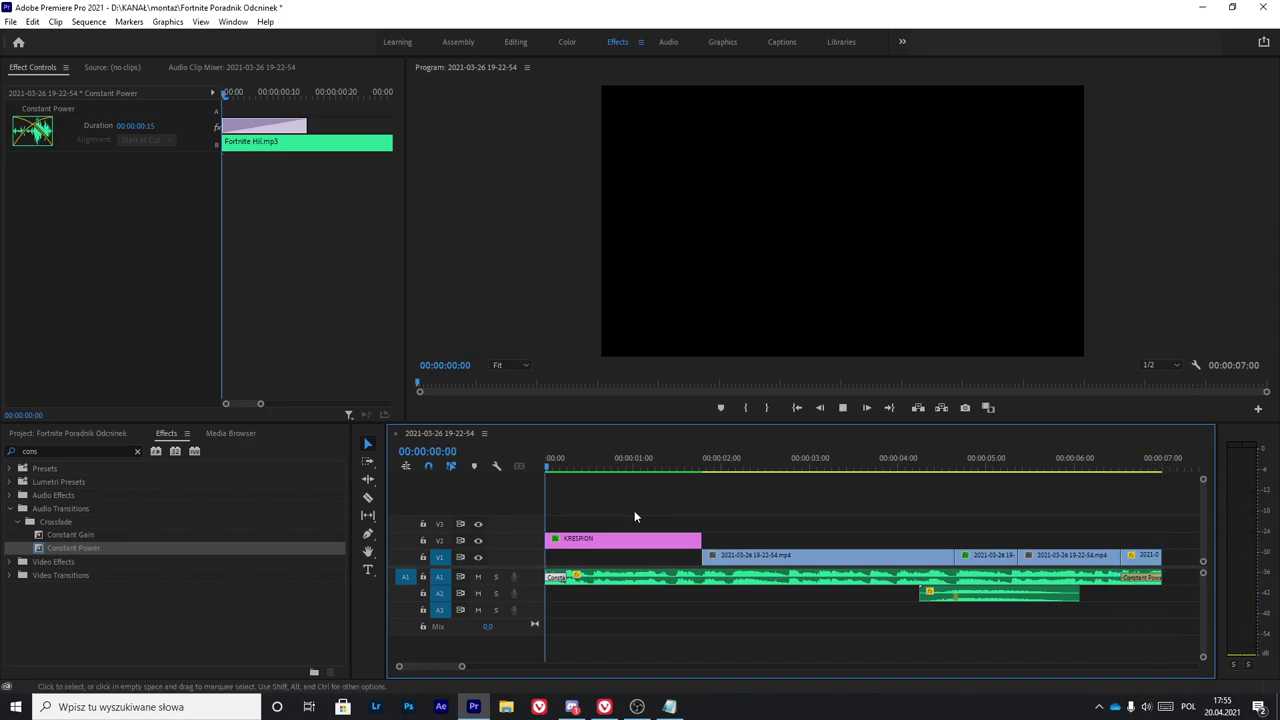
pyautogui.scroll(-2, 832, 525)
pyautogui.press('space')
pyautogui.click(886, 581)
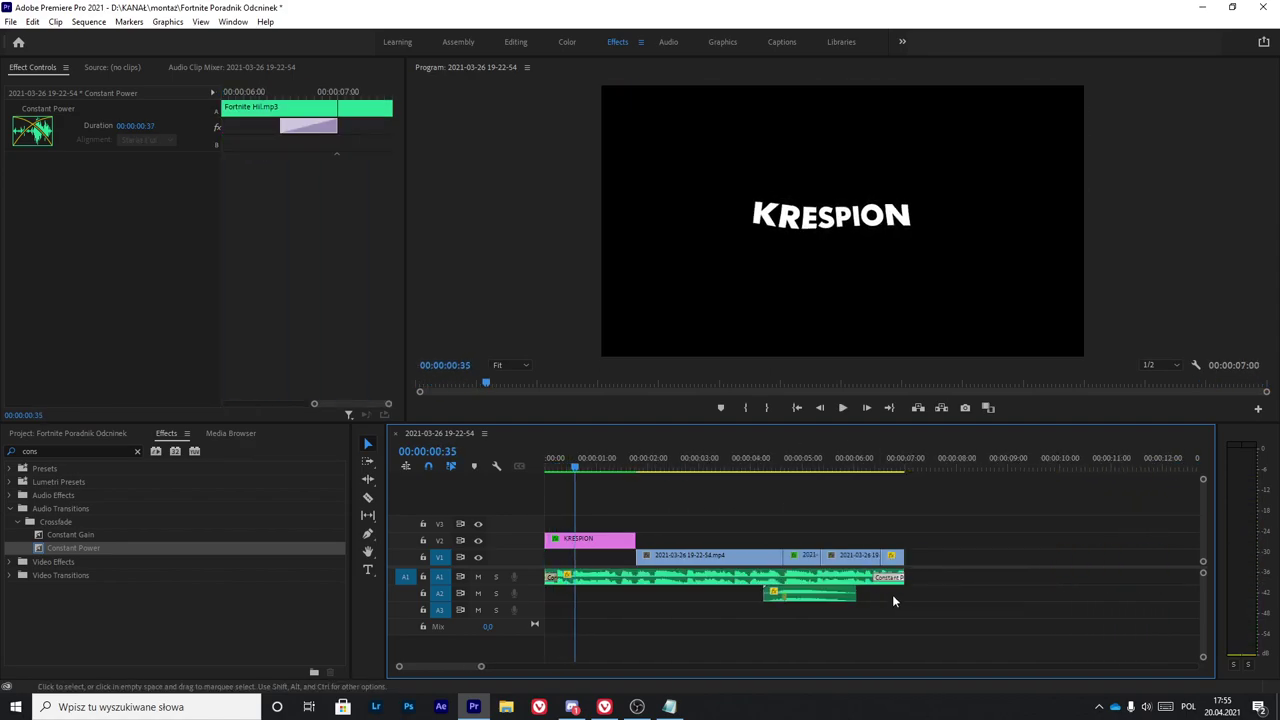
pyautogui.click(886, 593)
pyautogui.press('-')
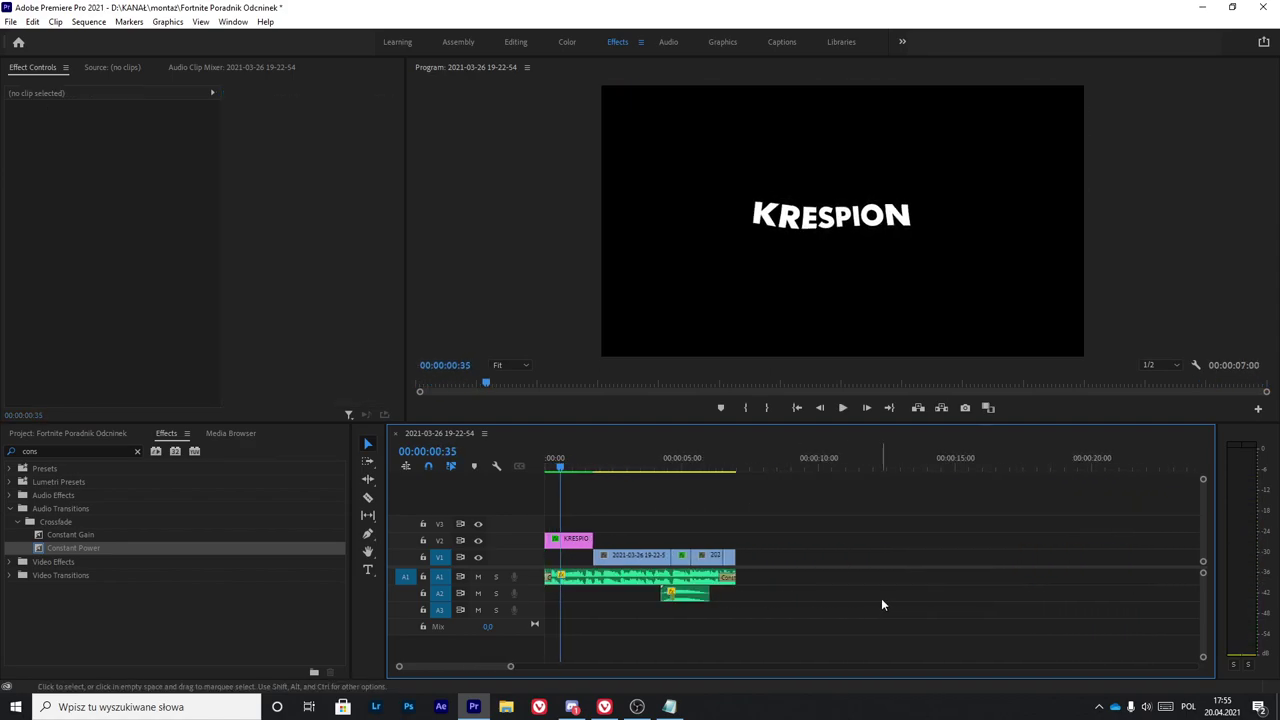